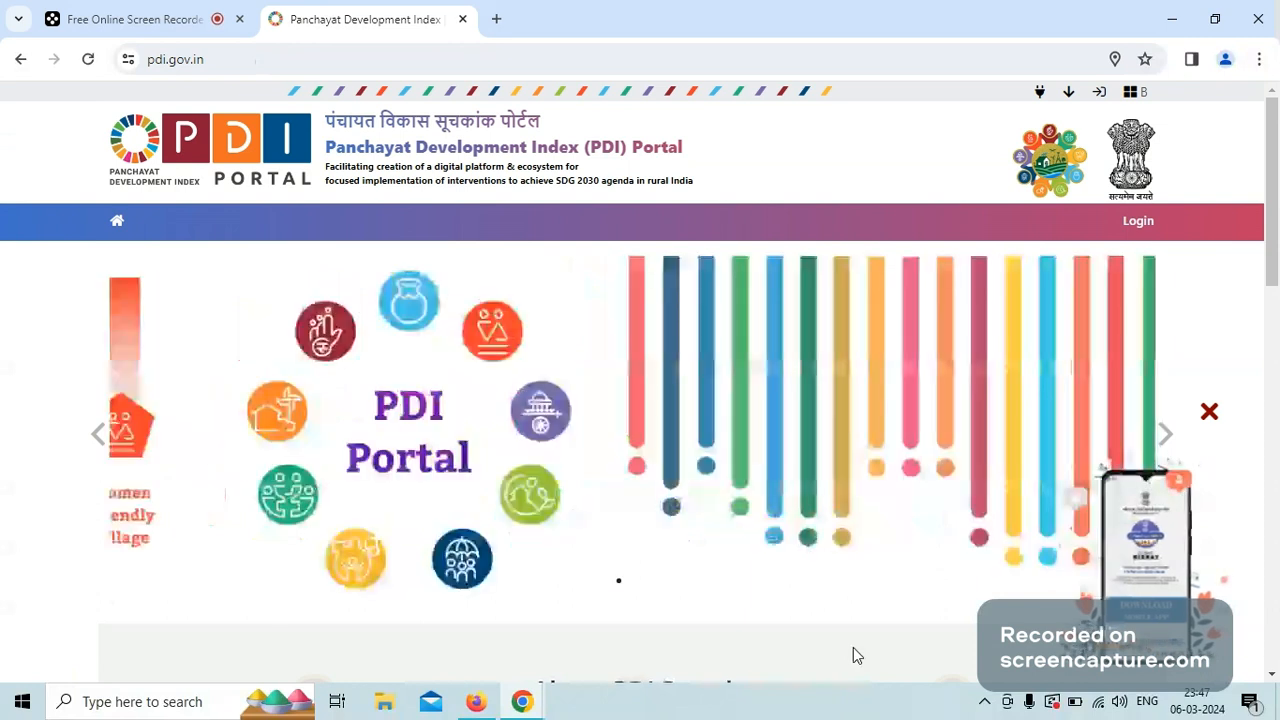
Close the mobile app banner on the pdi.gov.in home page and open the portal's login page.
{"action": "left_click", "coordinate": [1210, 412]}
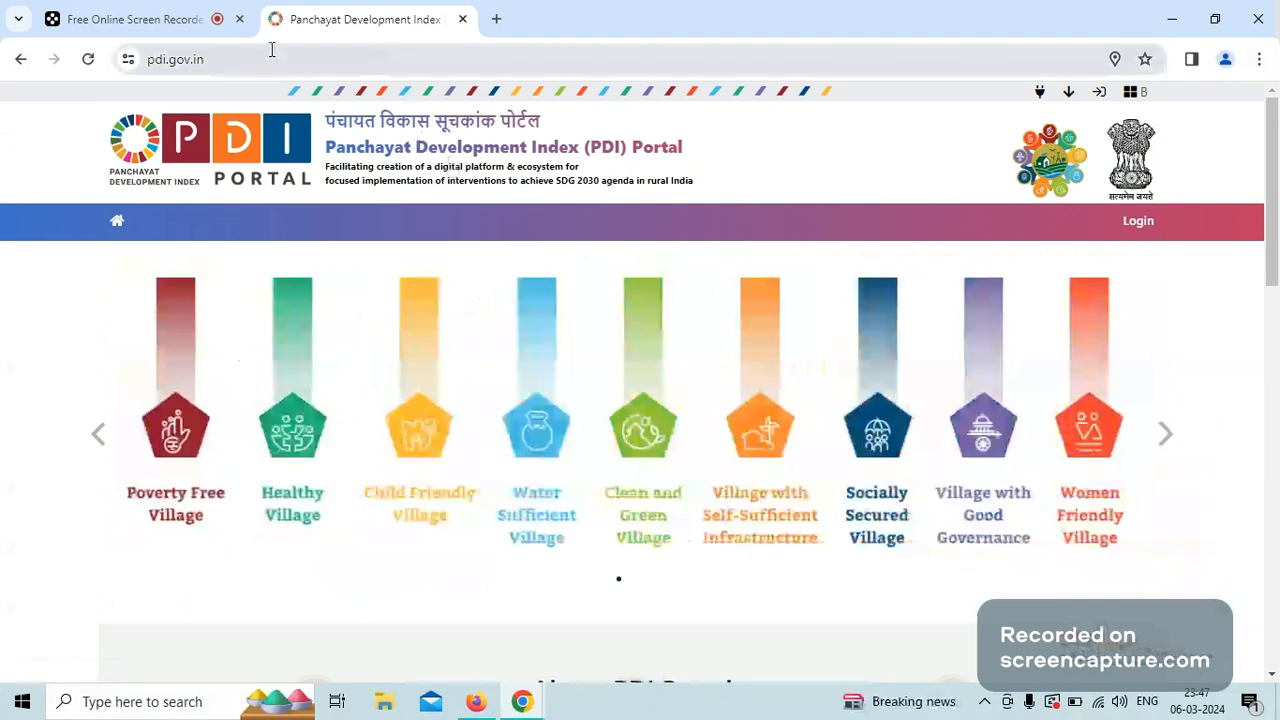
{"action": "left_click", "coordinate": [214, 61]}
{"action": "left_click_drag", "start_coordinate": [214, 61], "coordinate": [145, 61]}
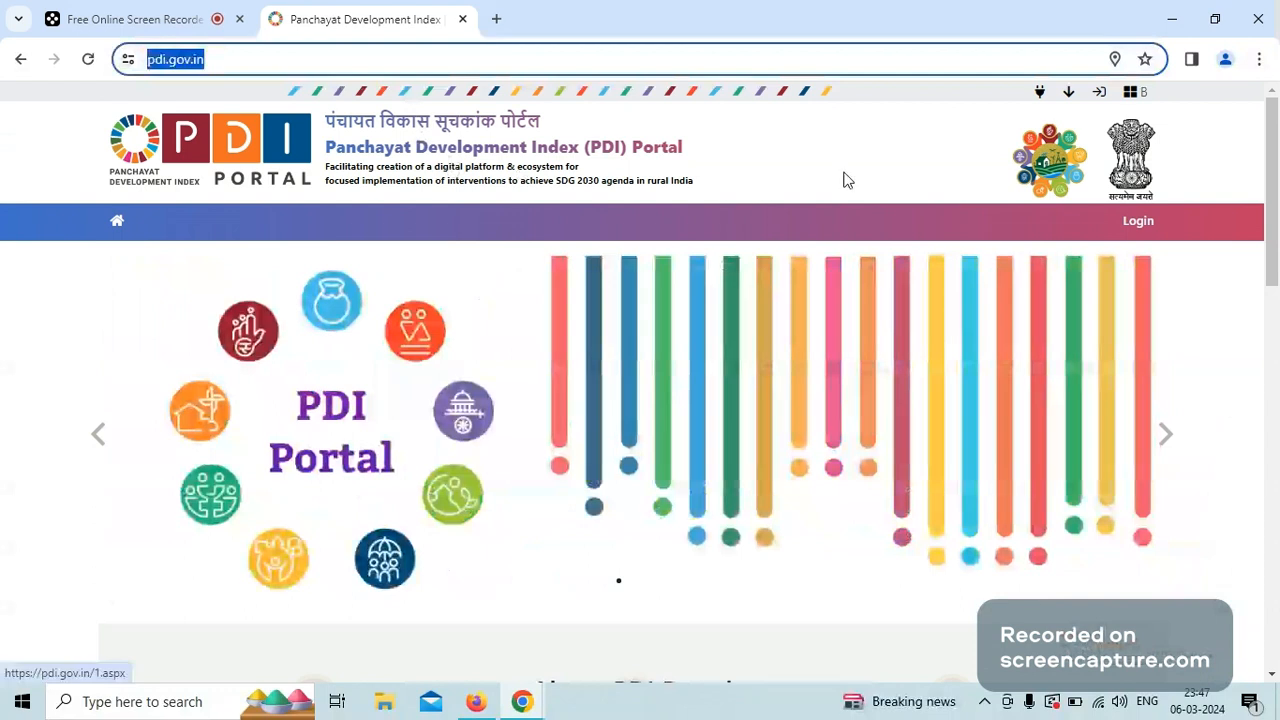
{"action": "left_click", "coordinate": [1141, 226]}
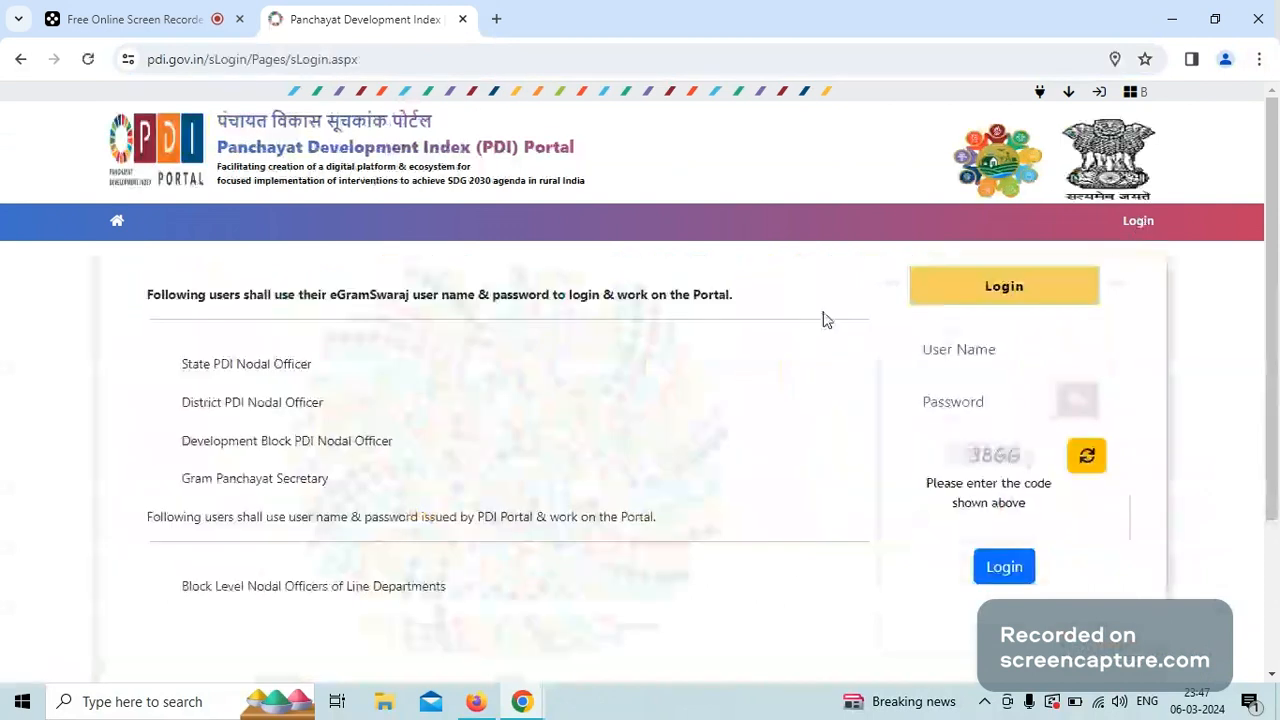
Enter the Gram Panchayat account's user name in the login form.
{"action": "left_click", "coordinate": [994, 357]}
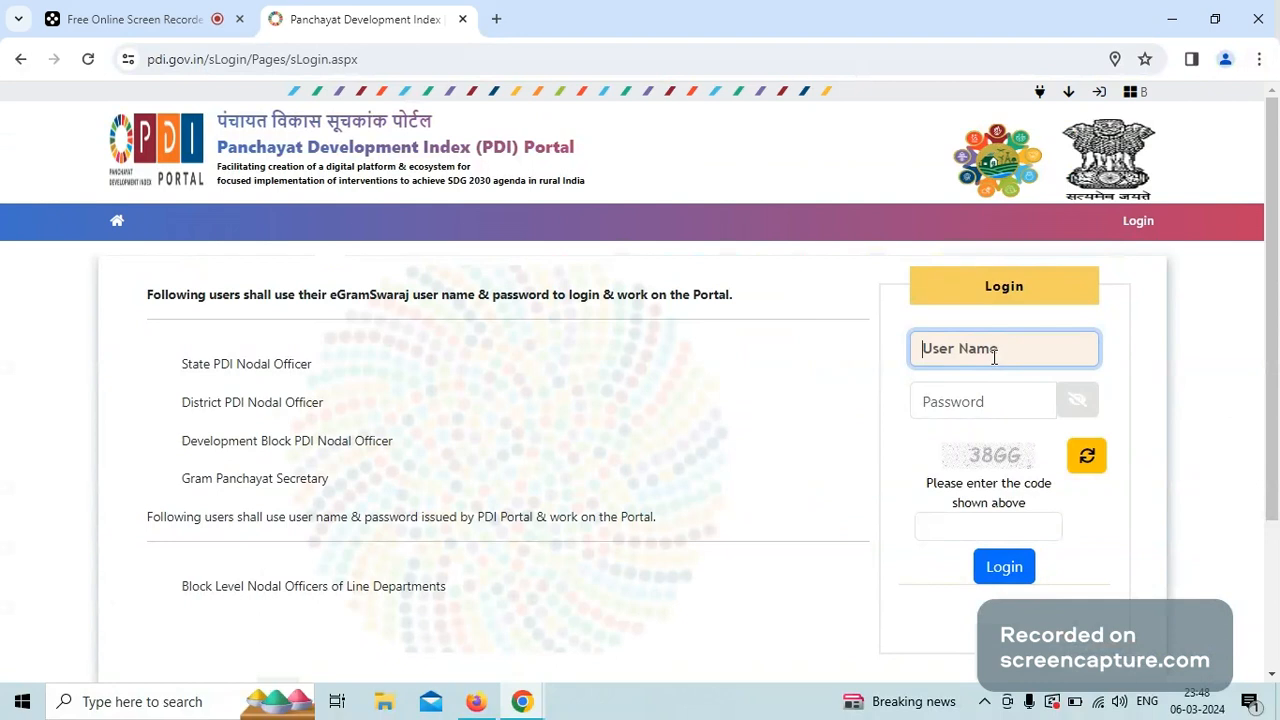
{"action": "type", "text": "PR"}
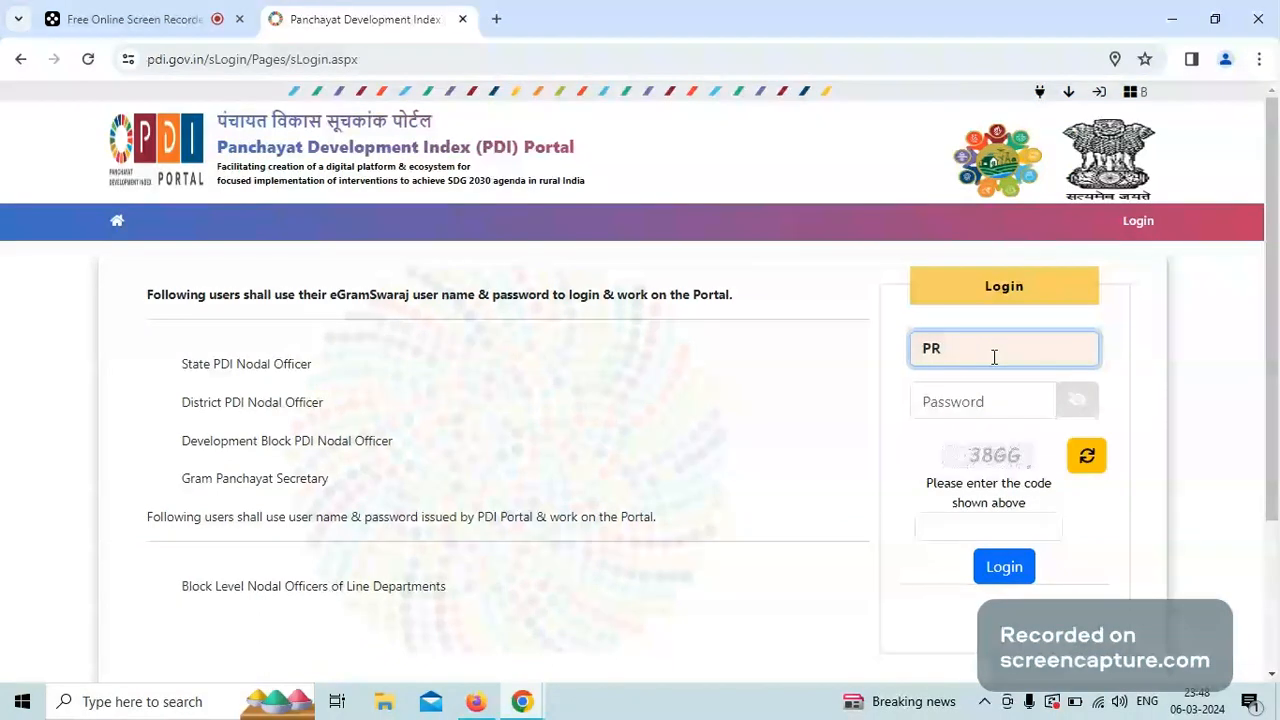
{"action": "type", "text": "-PADH"}
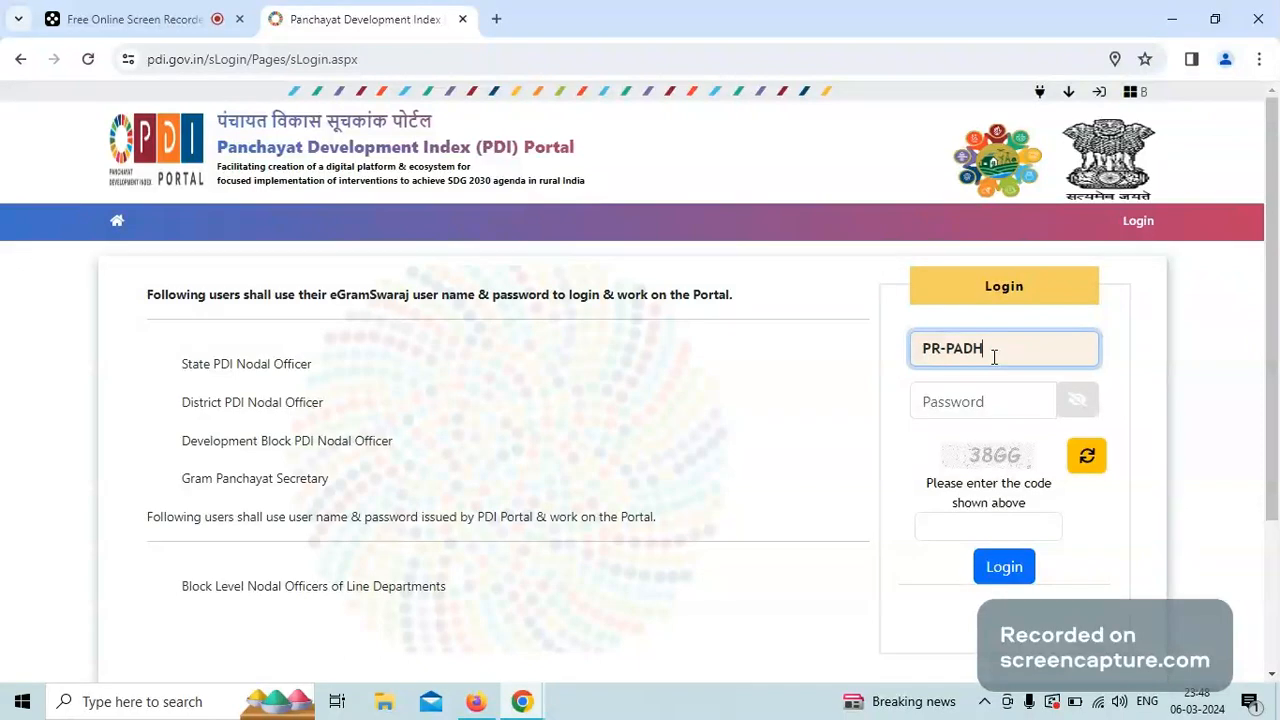
{"action": "type", "text": "AR-"}
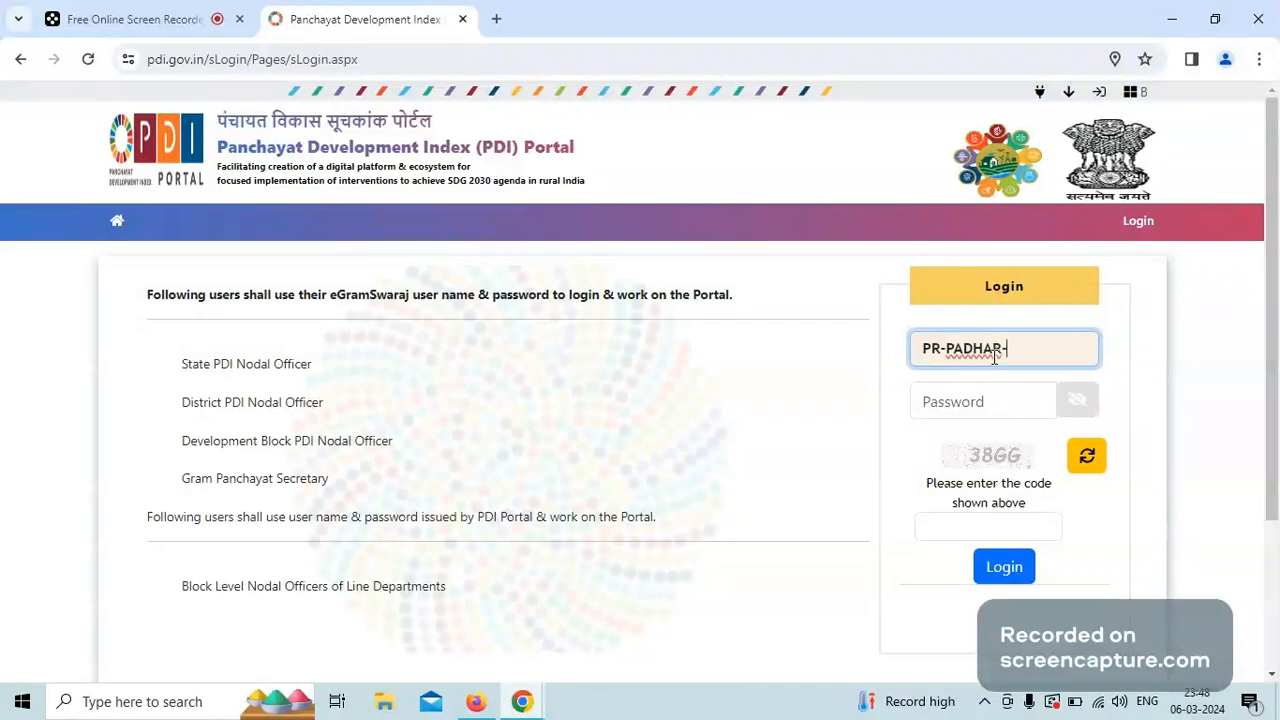
{"action": "type", "text": "V-ADM"}
Enter the account password and the displayed captcha code, and log in to the portal.
{"action": "left_click", "coordinate": [965, 396]}
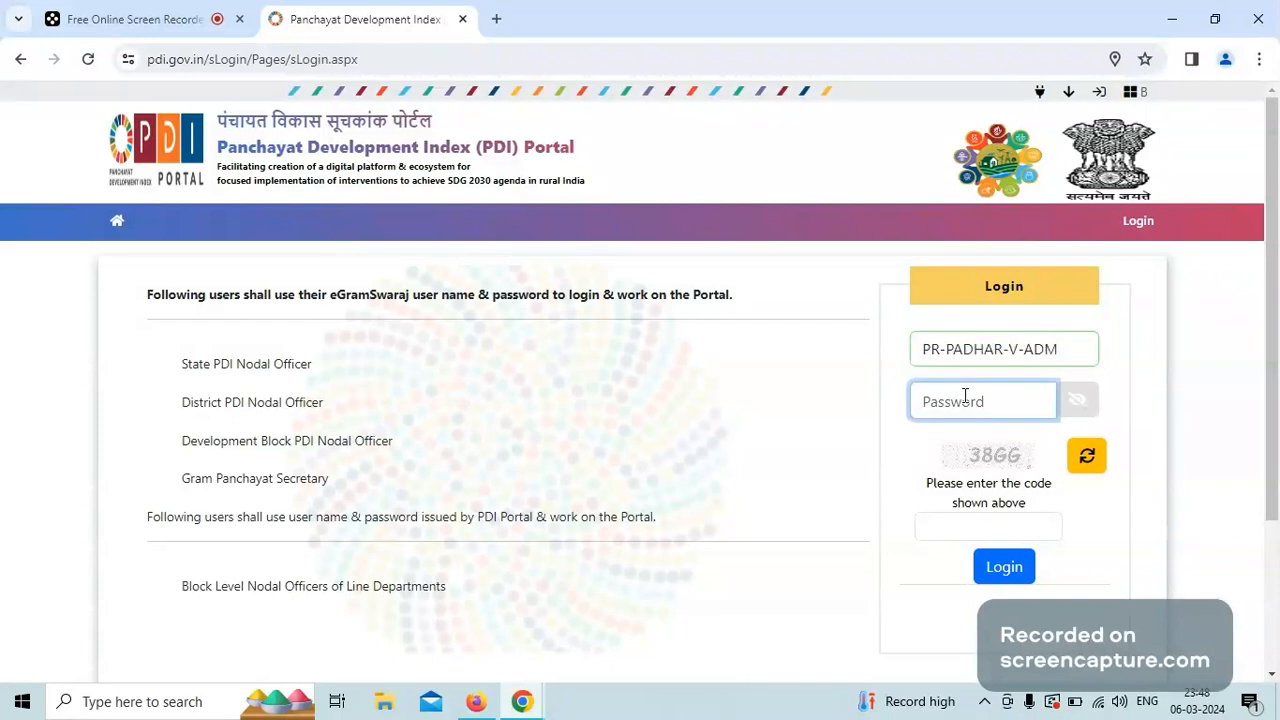
{"action": "type", "text": "pppp"}
{"action": "left_click", "coordinate": [968, 530]}
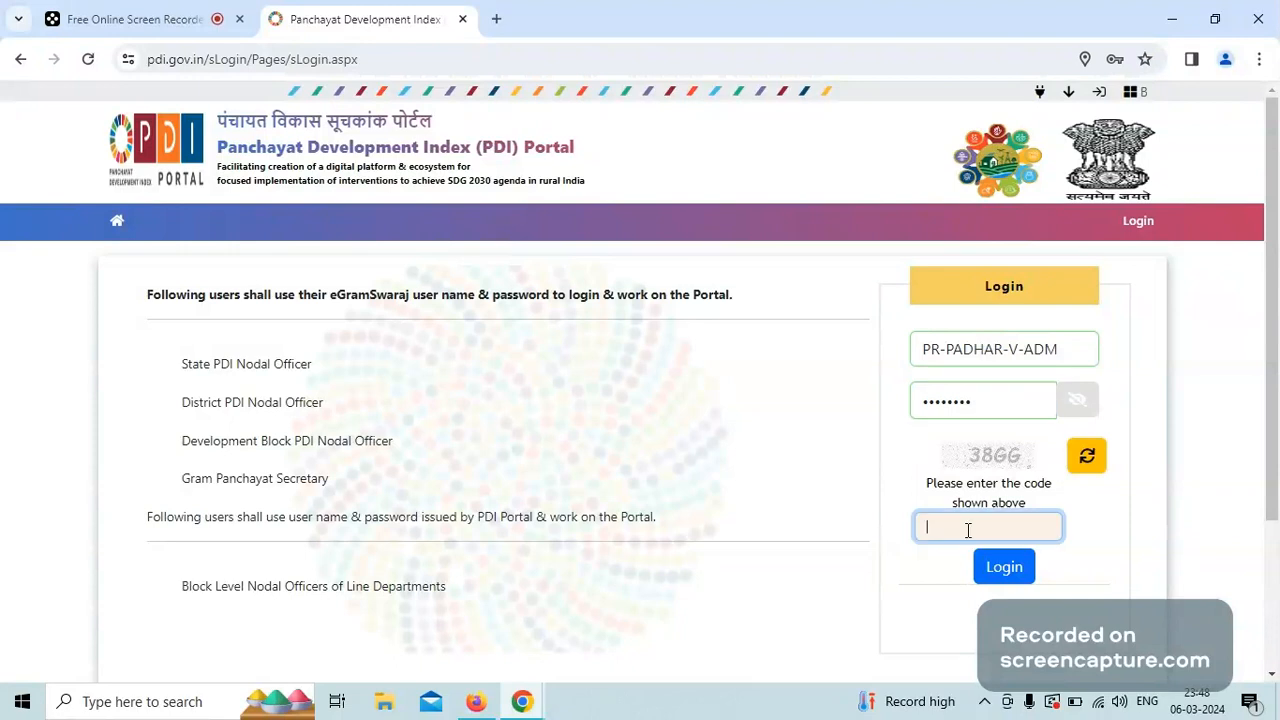
{"action": "type", "text": "38GG"}
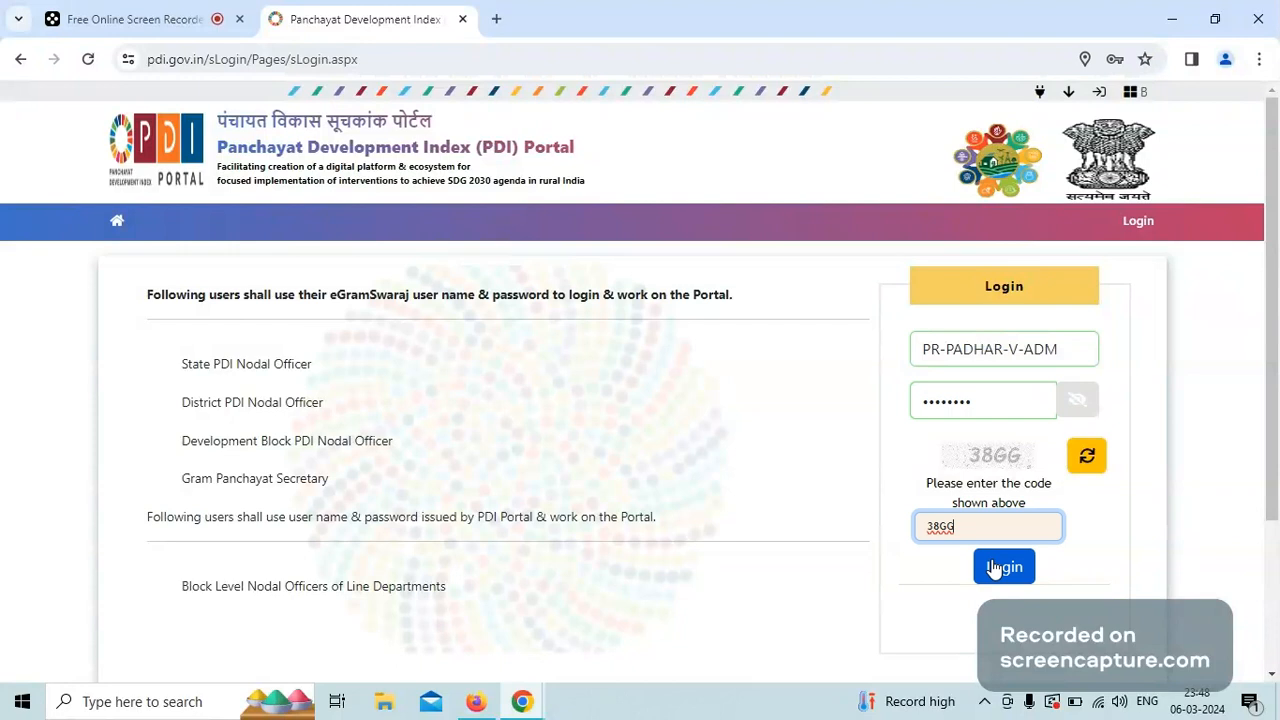
{"action": "left_click", "coordinate": [1001, 567]}
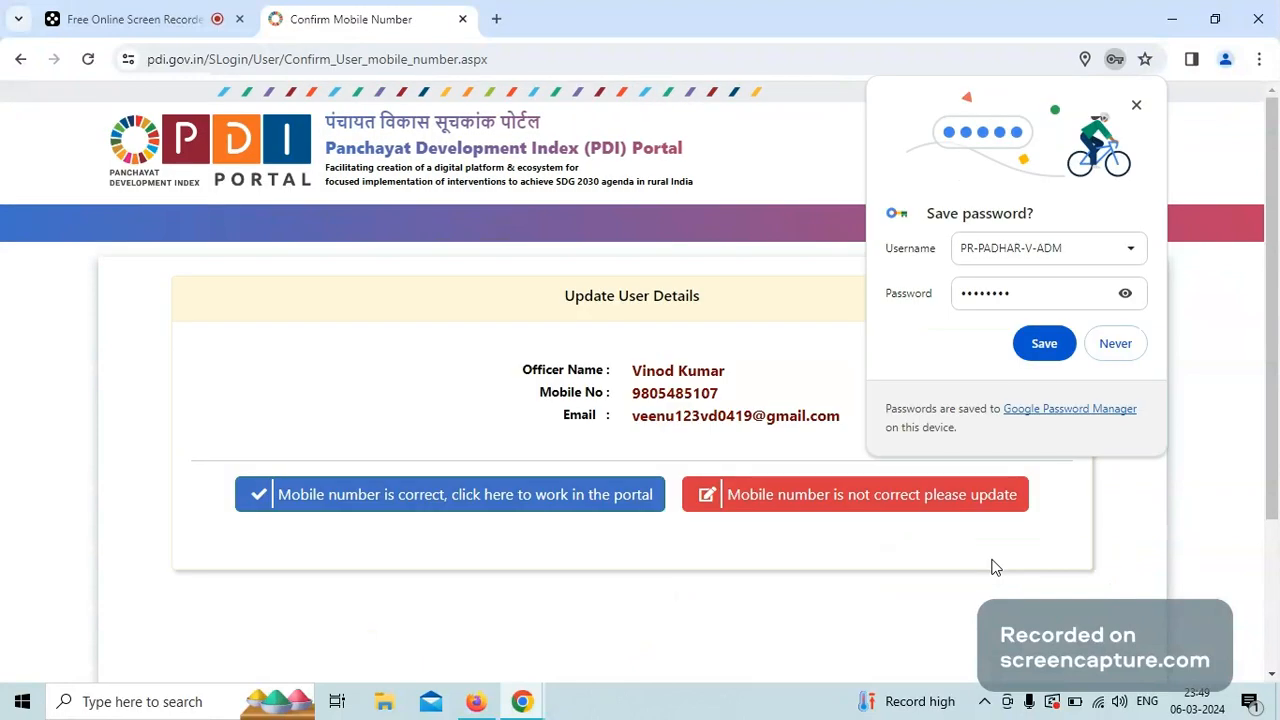
Save the login credentials in the browser and confirm that the officer's mobile number is correct to enter the portal.
{"action": "left_click", "coordinate": [1055, 347]}
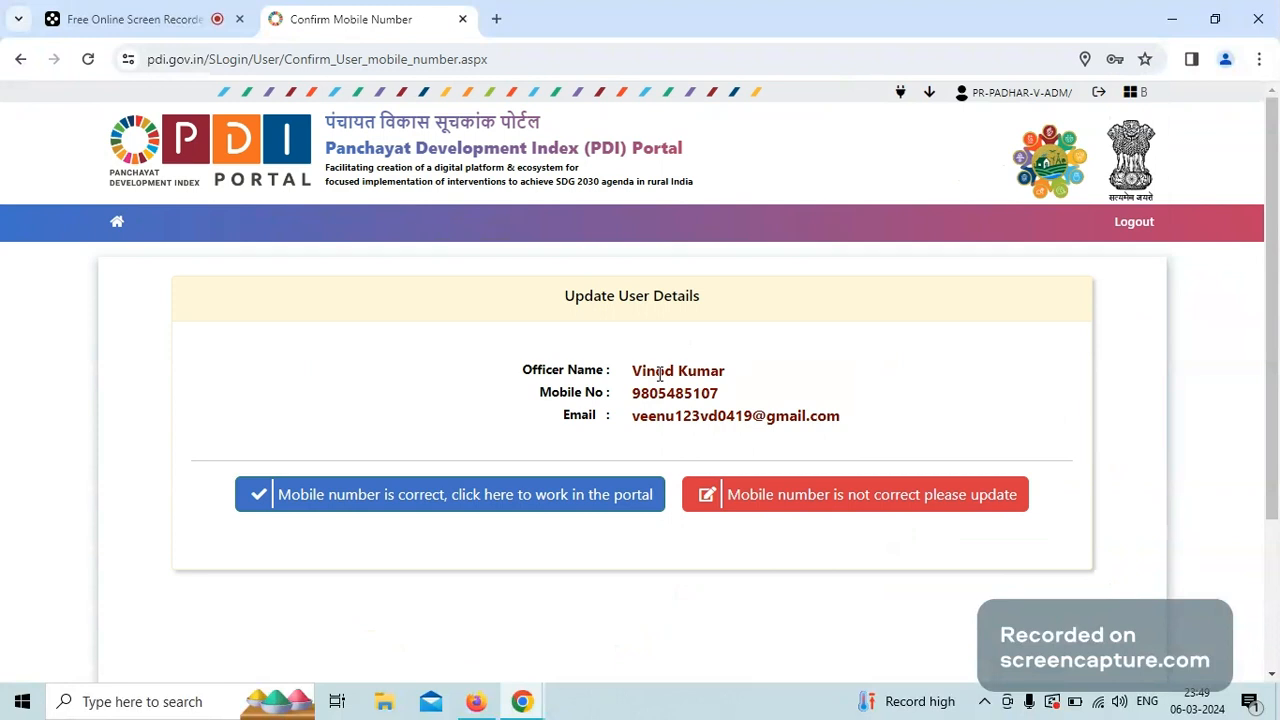
{"action": "left_click", "coordinate": [516, 503]}
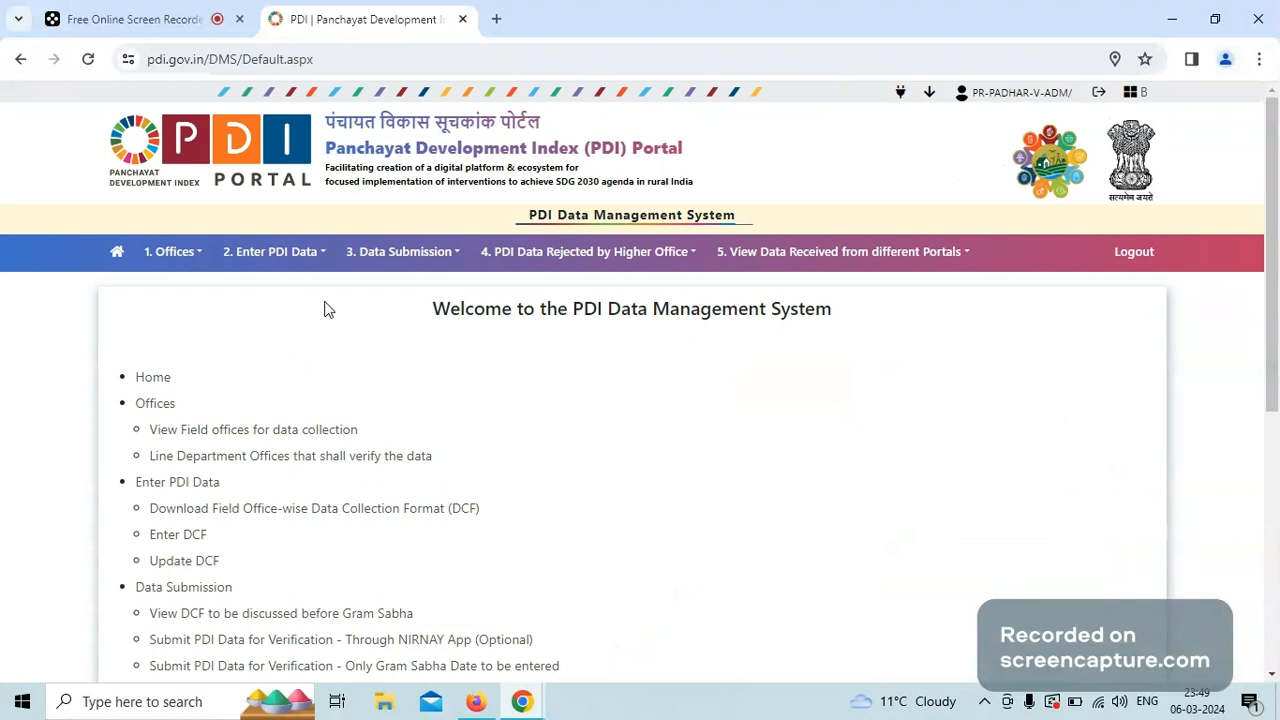
From the Enter DCF list, open the data entry form for the Panchayati Raj Department's Gram Panchayat field office.
{"action": "left_click", "coordinate": [245, 256]}
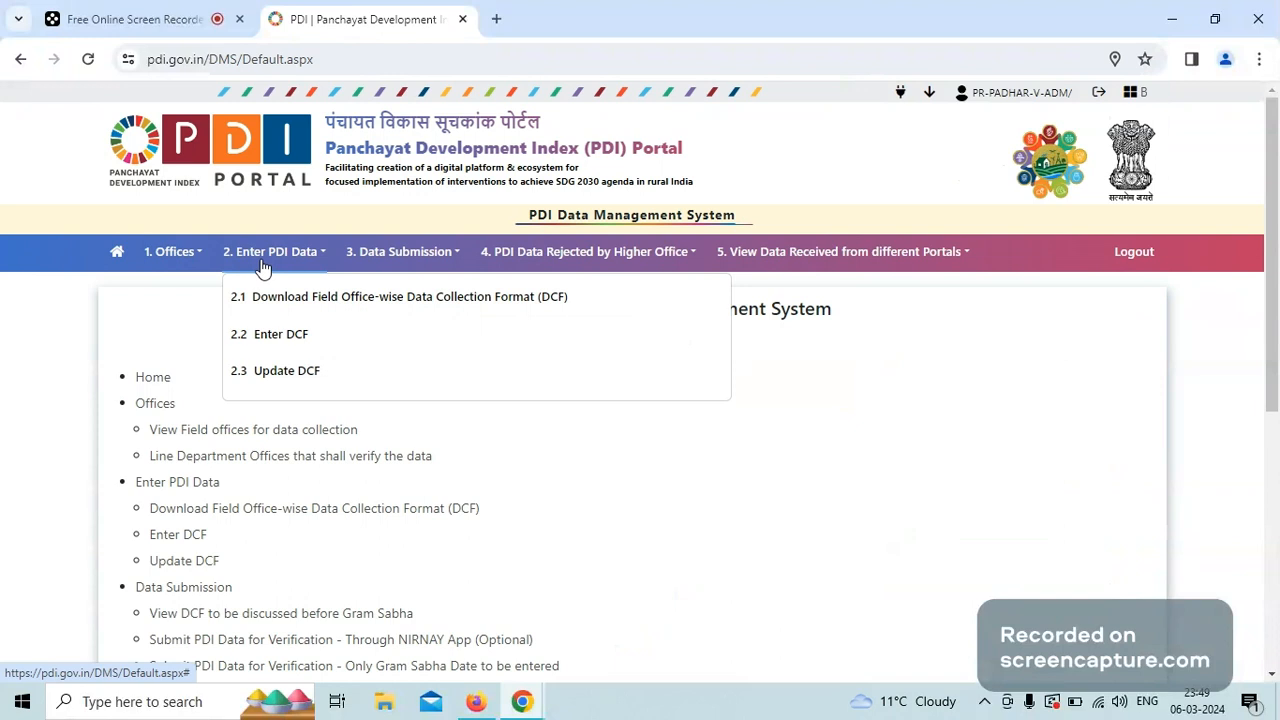
{"action": "left_click", "coordinate": [300, 346]}
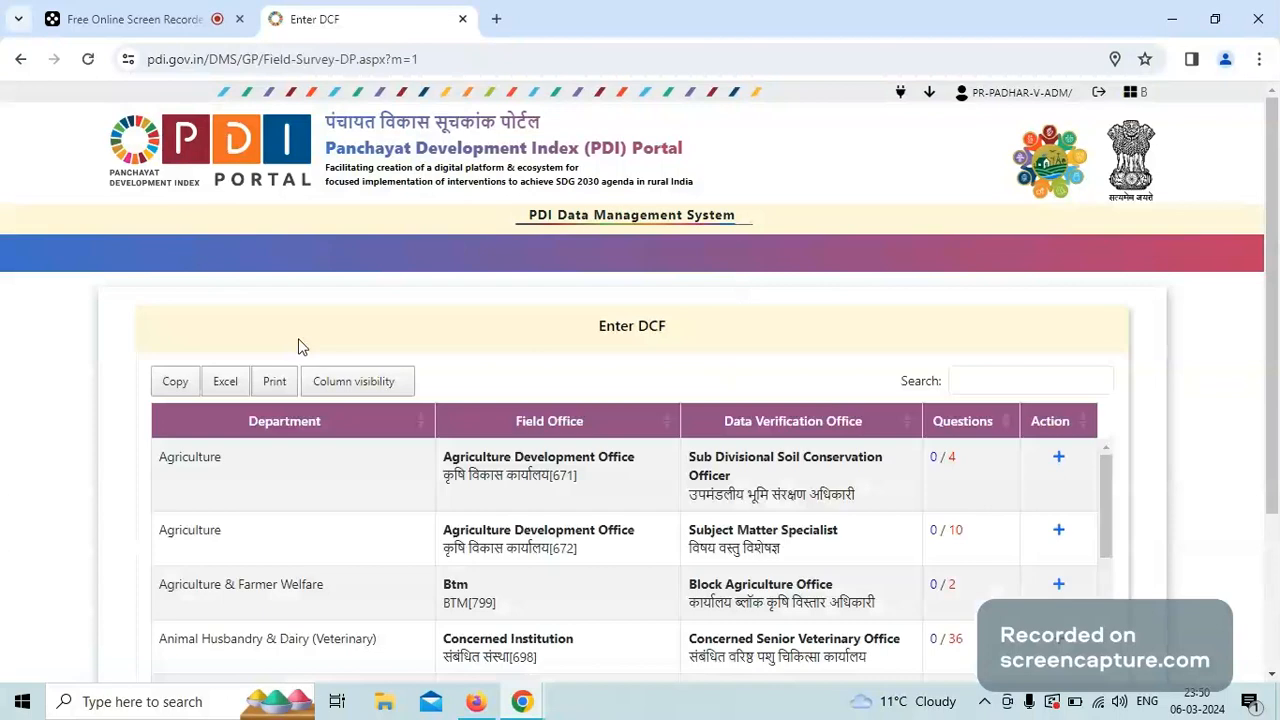
{"action": "mouse_move", "coordinate": [701, 275]}
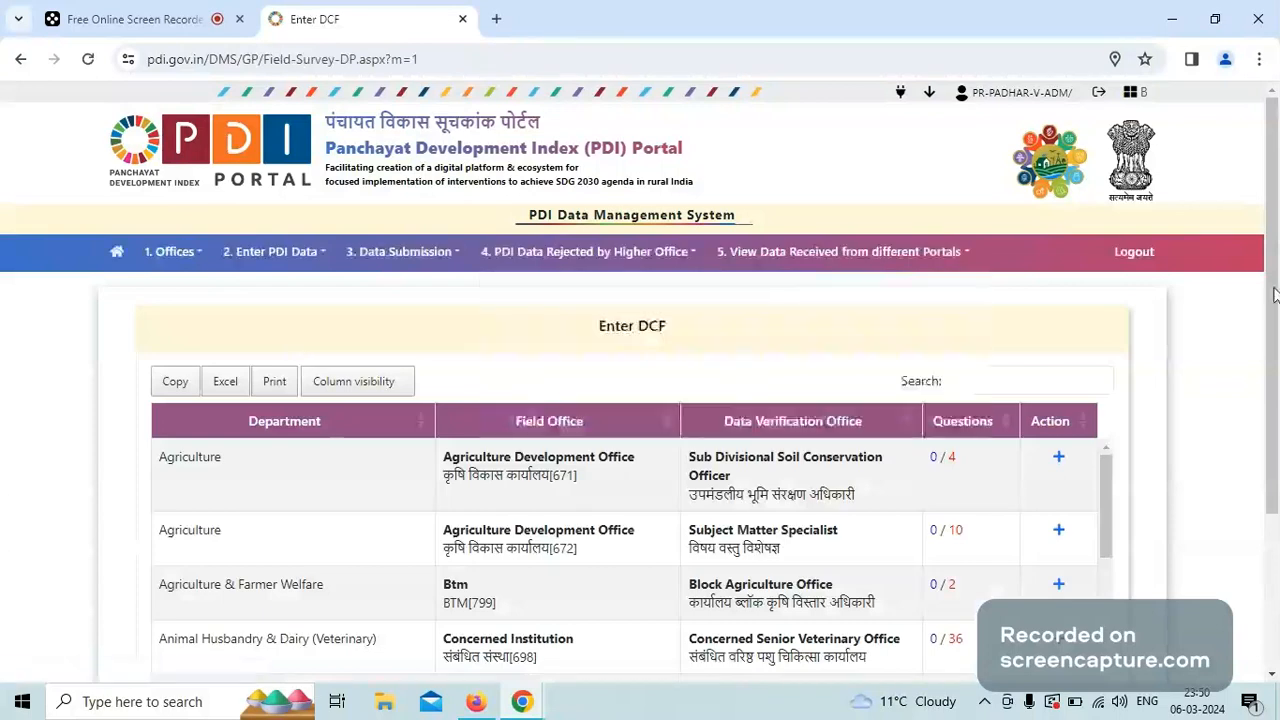
{"action": "left_click_drag", "start_coordinate": [1275, 293], "coordinate": [1275, 441]}
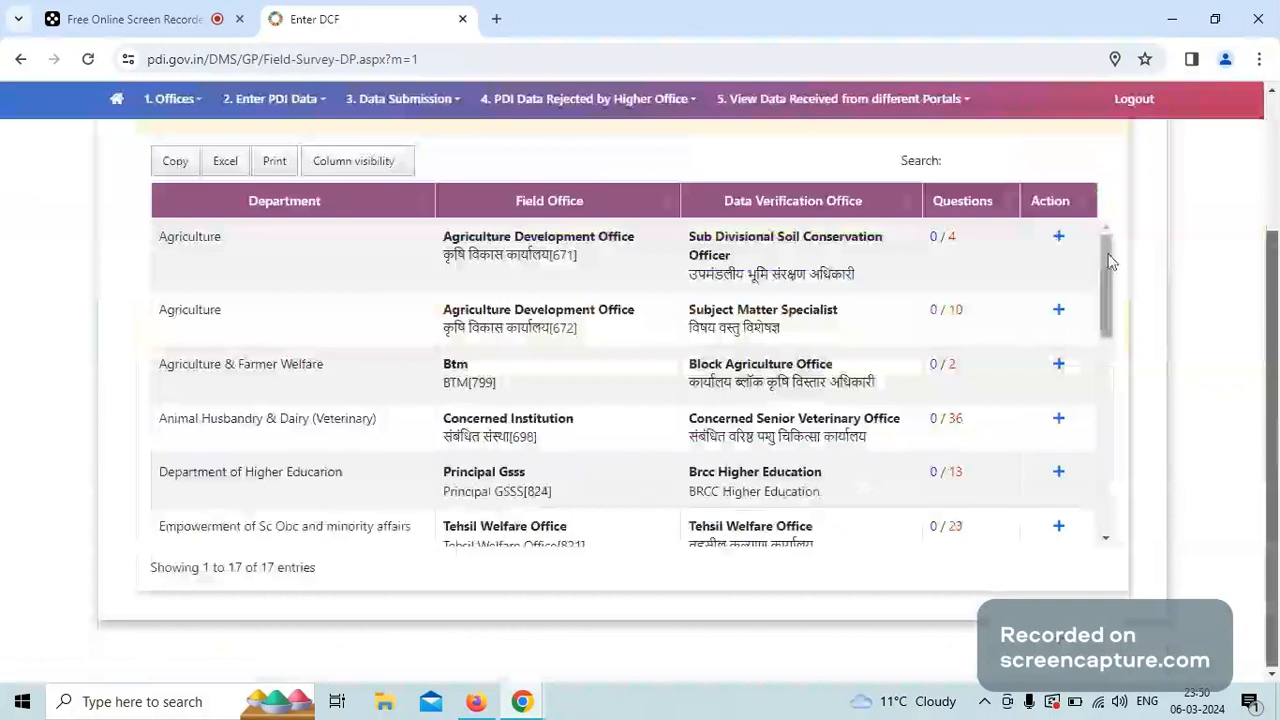
{"action": "left_click_drag", "start_coordinate": [1108, 261], "coordinate": [1104, 397]}
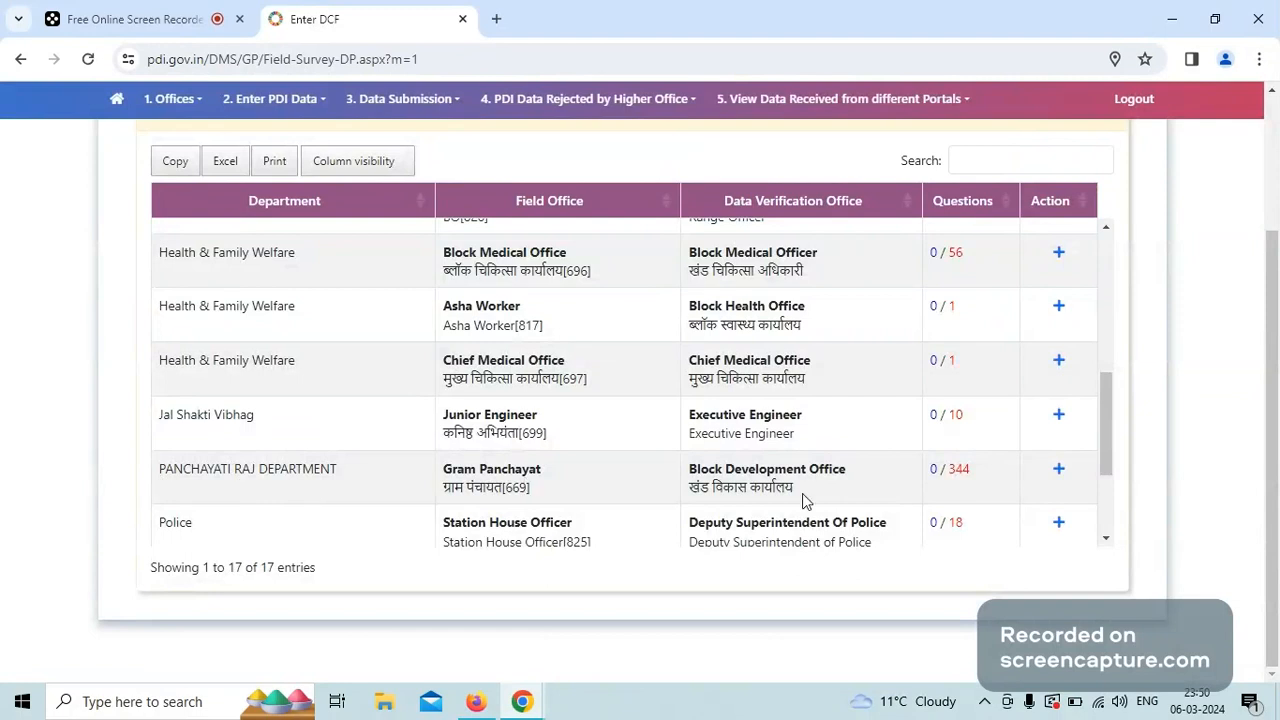
{"action": "left_click", "coordinate": [1059, 470]}
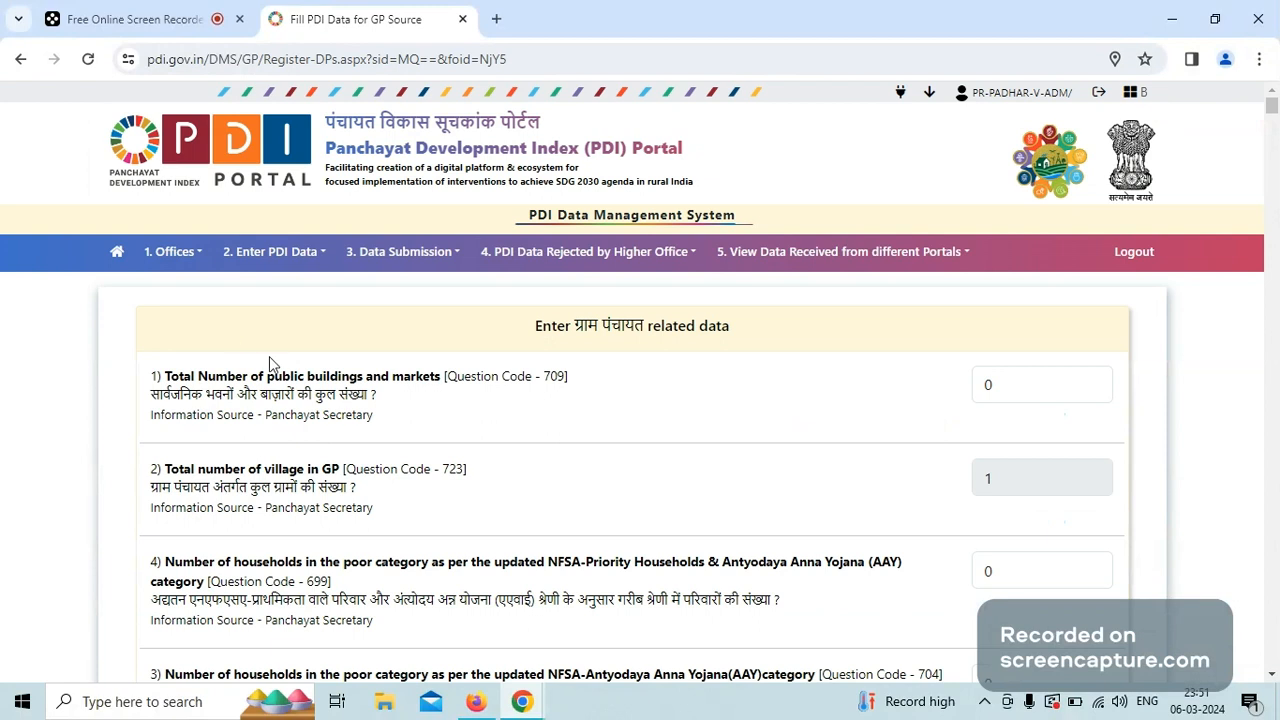
Set the answer for Total Number of public buildings and markets (question 1) to 0.
{"action": "left_click", "coordinate": [1008, 381]}
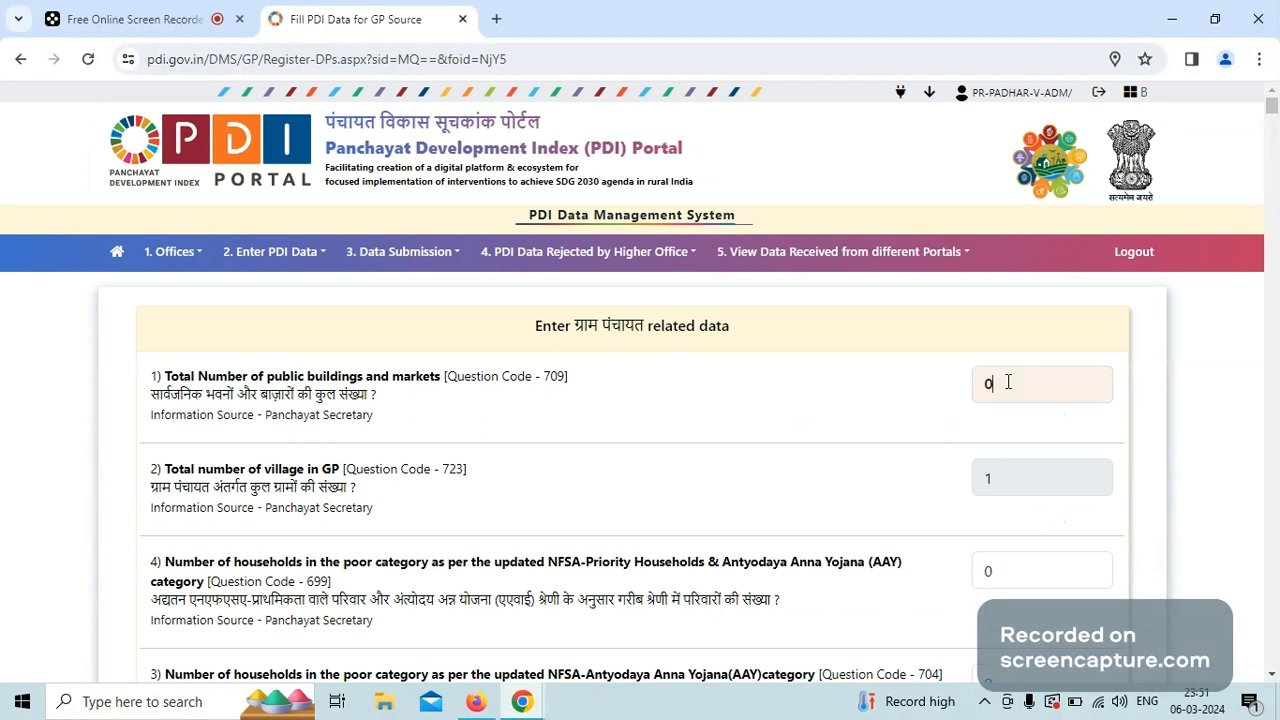
{"action": "double_click", "coordinate": [988, 384]}
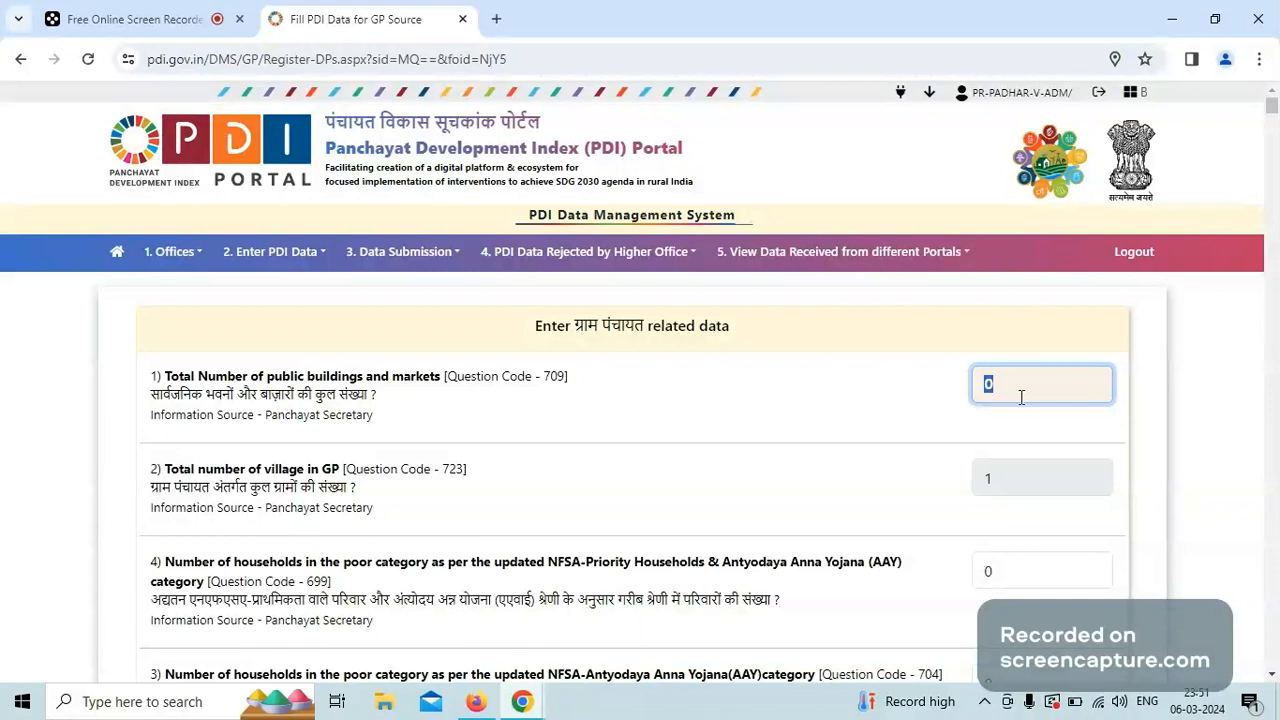
{"action": "key", "text": "BackSpace"}
{"action": "type", "text": "1"}
{"action": "key", "text": "BackSpace"}
{"action": "type", "text": "0"}
Register the Gram Panchayat form's data, leaving the remaining answers at their defaults.
{"action": "left_click_drag", "start_coordinate": [1273, 117], "coordinate": [1274, 147]}
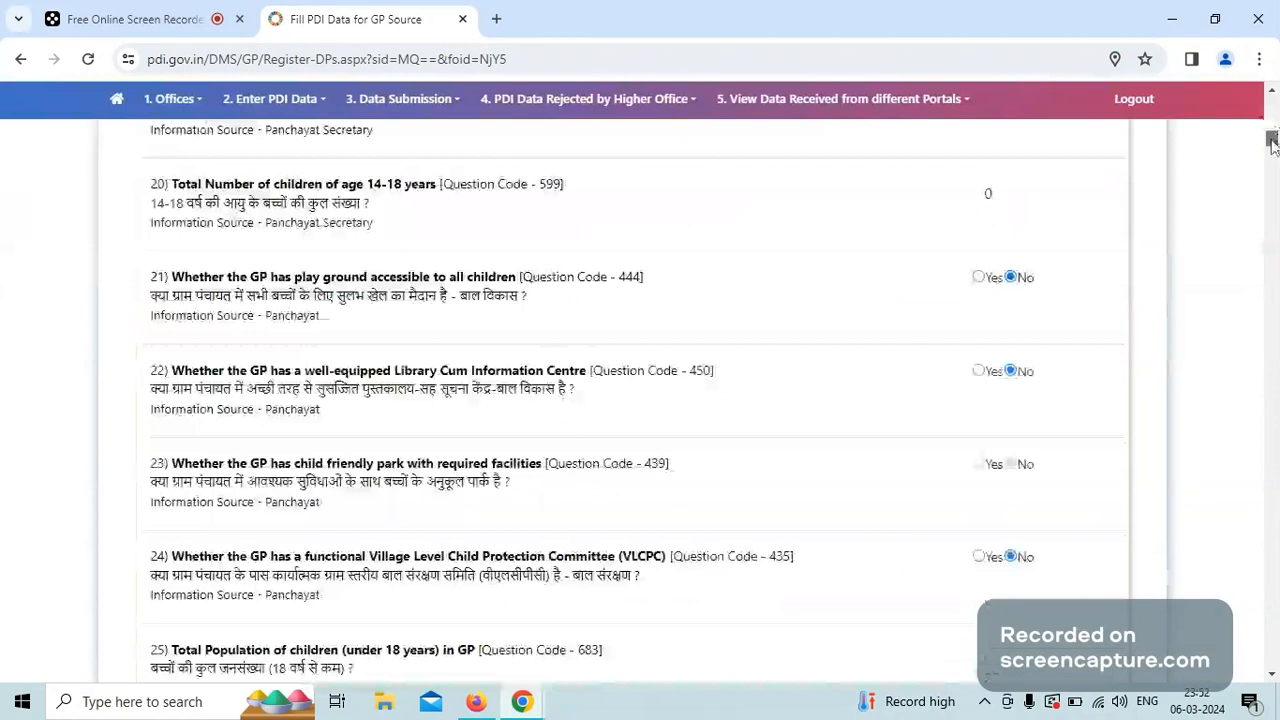
{"action": "left_click_drag", "start_coordinate": [1272, 143], "coordinate": [1270, 670]}
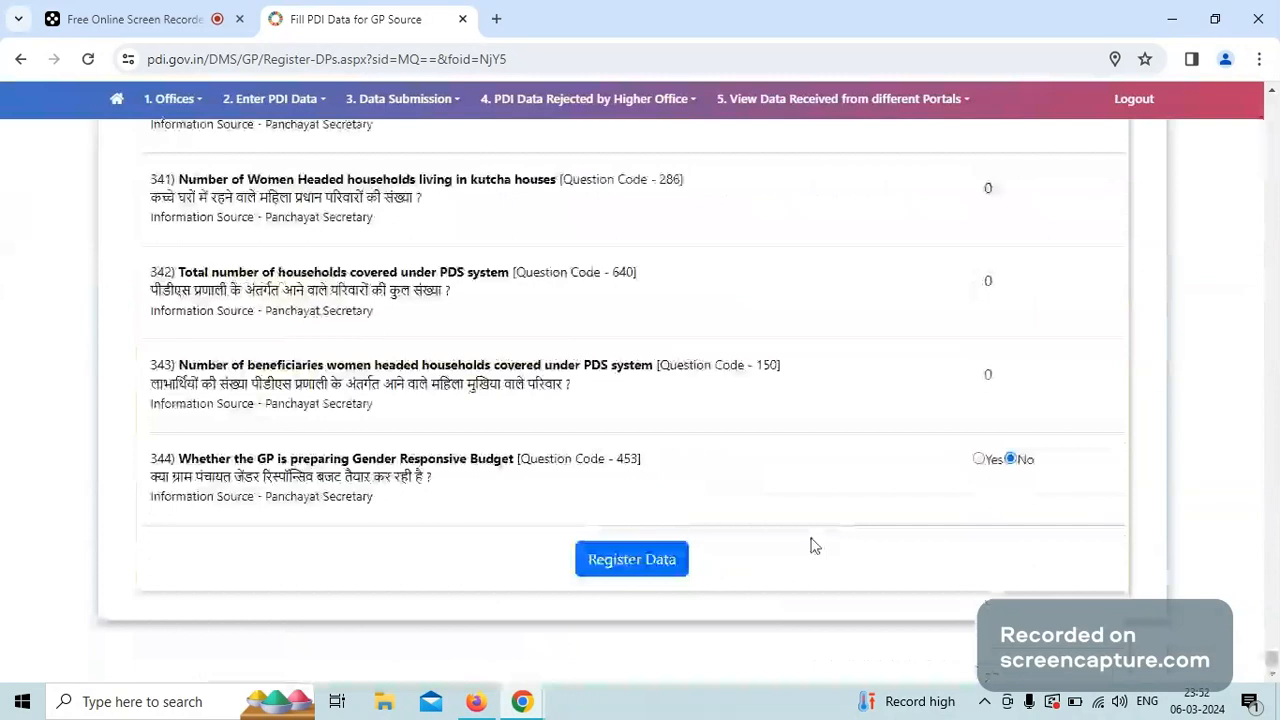
{"action": "left_click", "coordinate": [667, 557]}
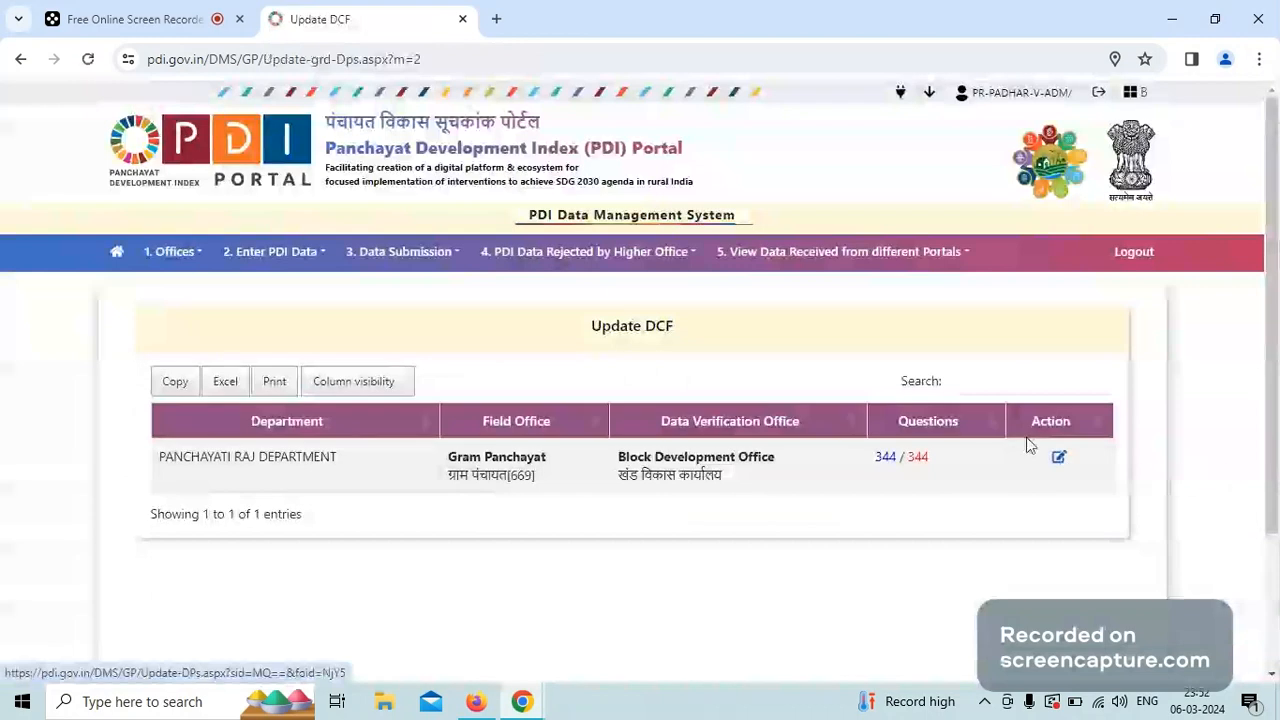
Open the Update DCF list to view the registered Gram Panchayat form.
{"action": "left_click", "coordinate": [175, 251]}
{"action": "left_click", "coordinate": [243, 254]}
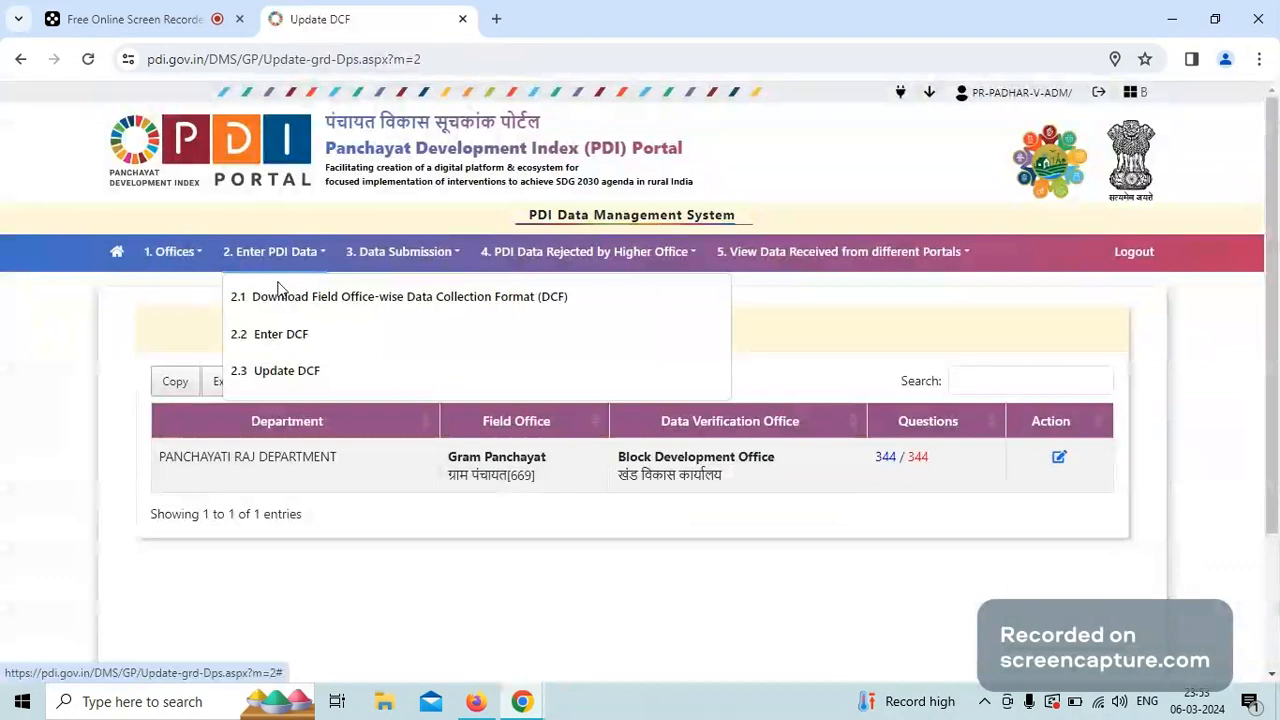
{"action": "left_click", "coordinate": [300, 379]}
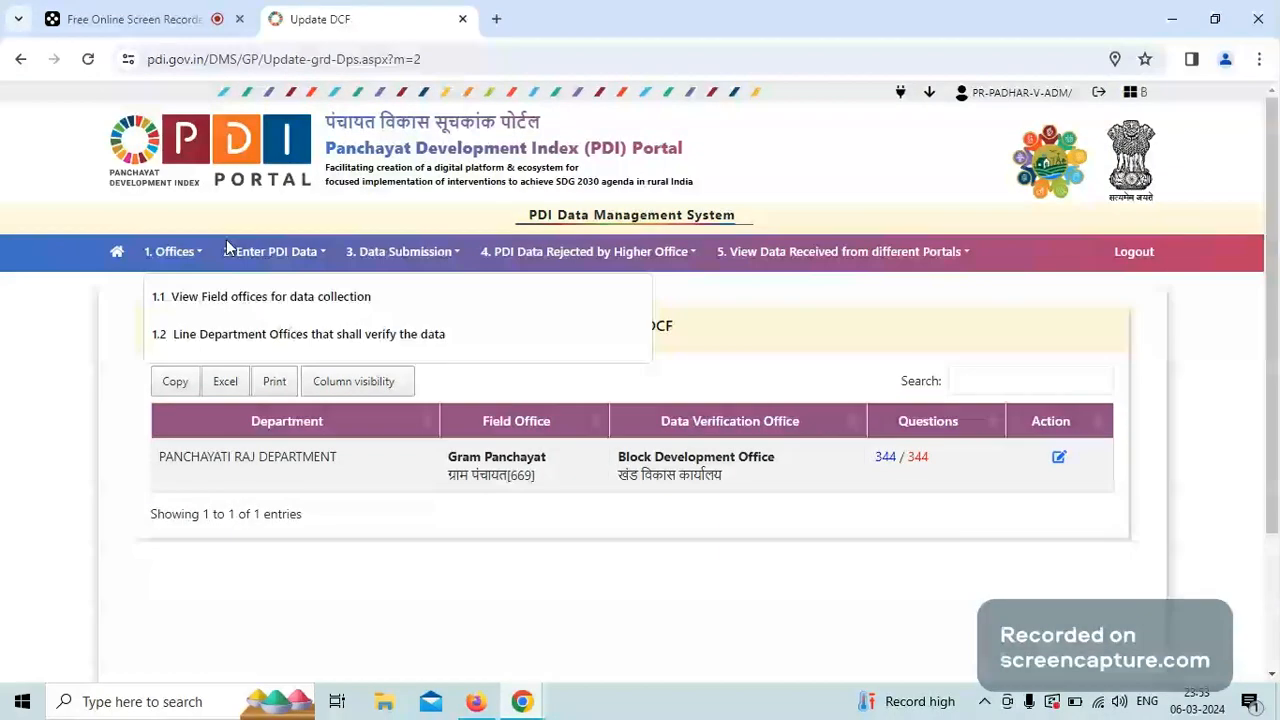
Return to the Enter DCF list and review all field offices whose forms are still pending.
{"action": "mouse_move", "coordinate": [240, 251]}
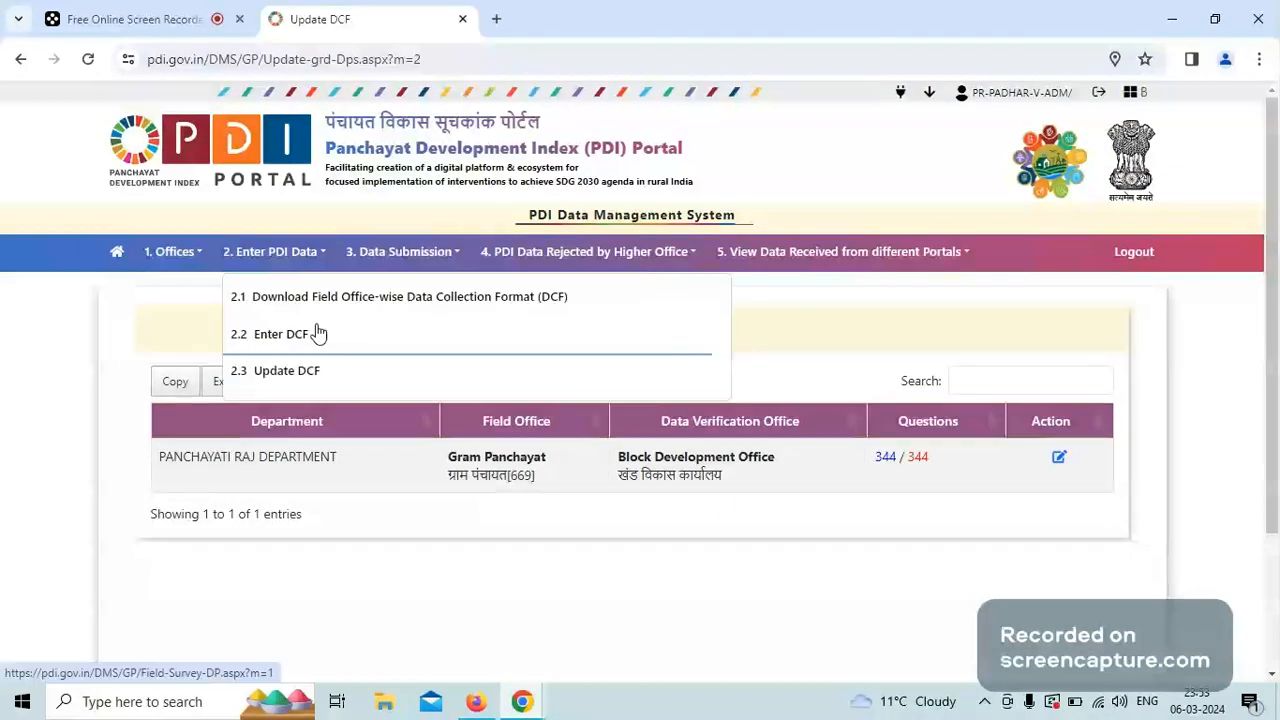
{"action": "left_click", "coordinate": [318, 333]}
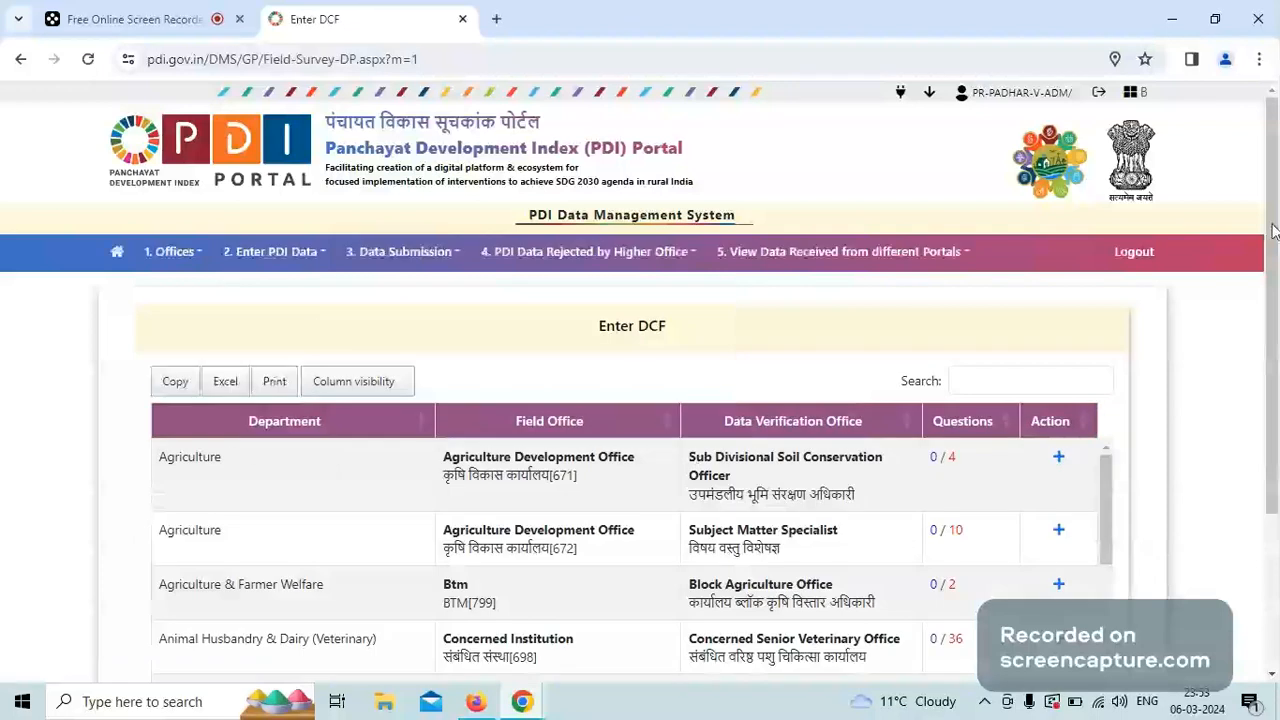
{"action": "left_click_drag", "start_coordinate": [1273, 230], "coordinate": [1276, 345]}
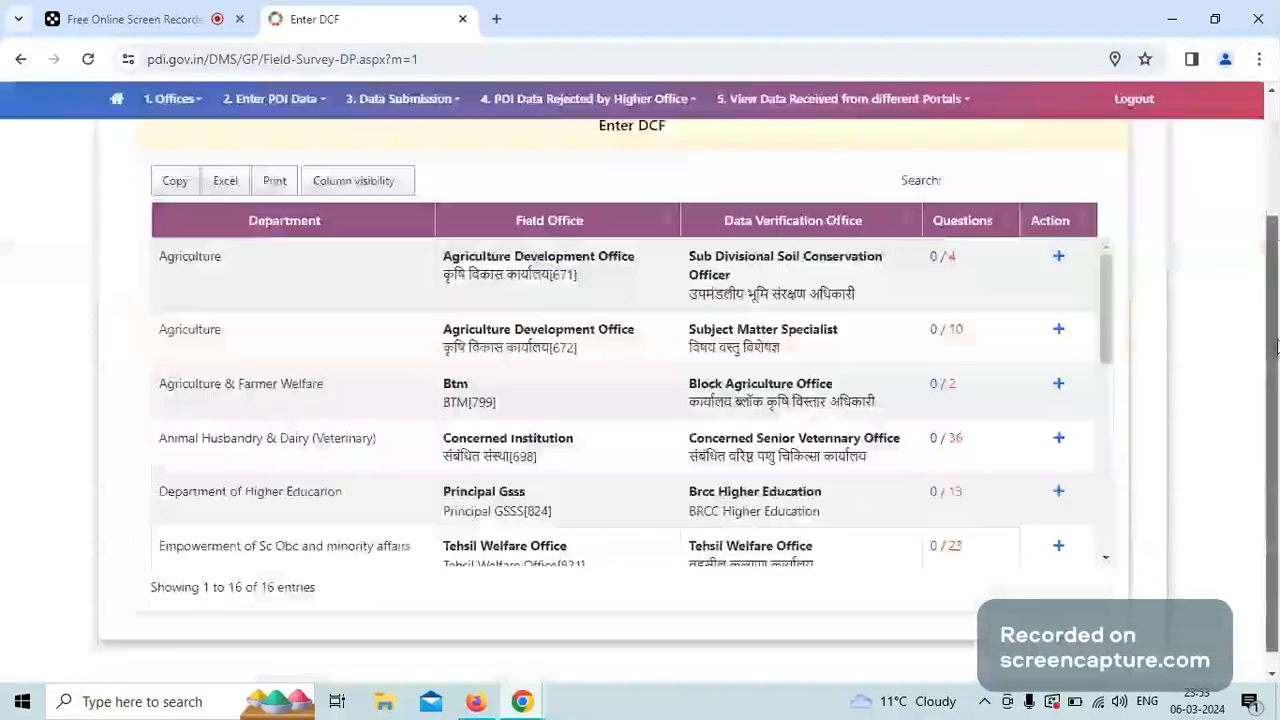
{"action": "scroll", "coordinate": [1112, 310], "scroll_direction": "down", "scroll_amount": 1}
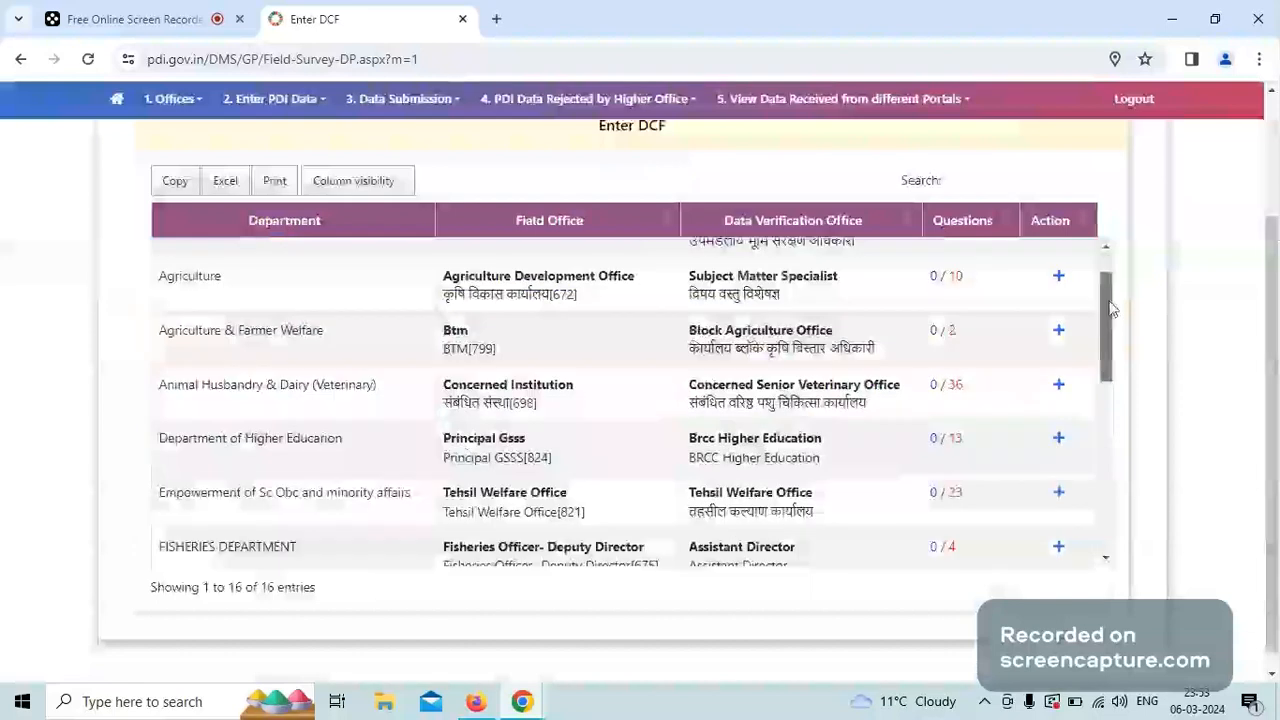
{"action": "left_click_drag", "start_coordinate": [1112, 310], "coordinate": [1108, 478]}
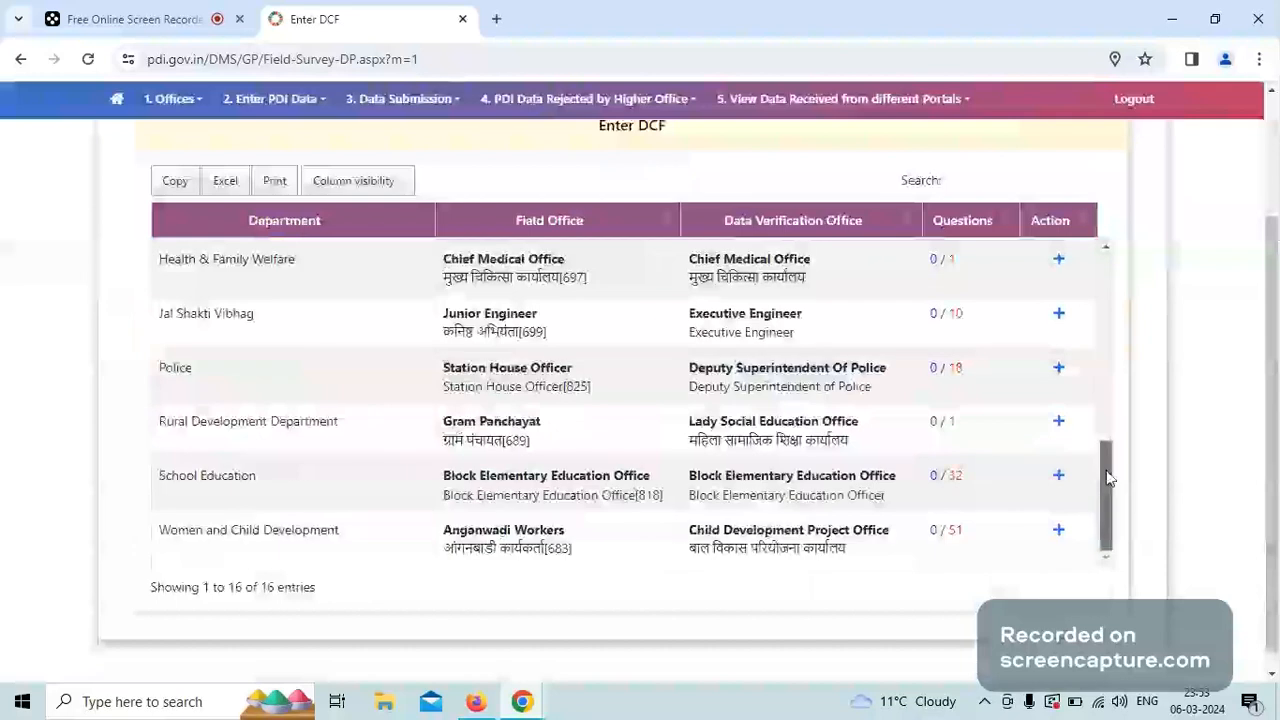
{"action": "left_click_drag", "start_coordinate": [1108, 478], "coordinate": [1106, 273]}
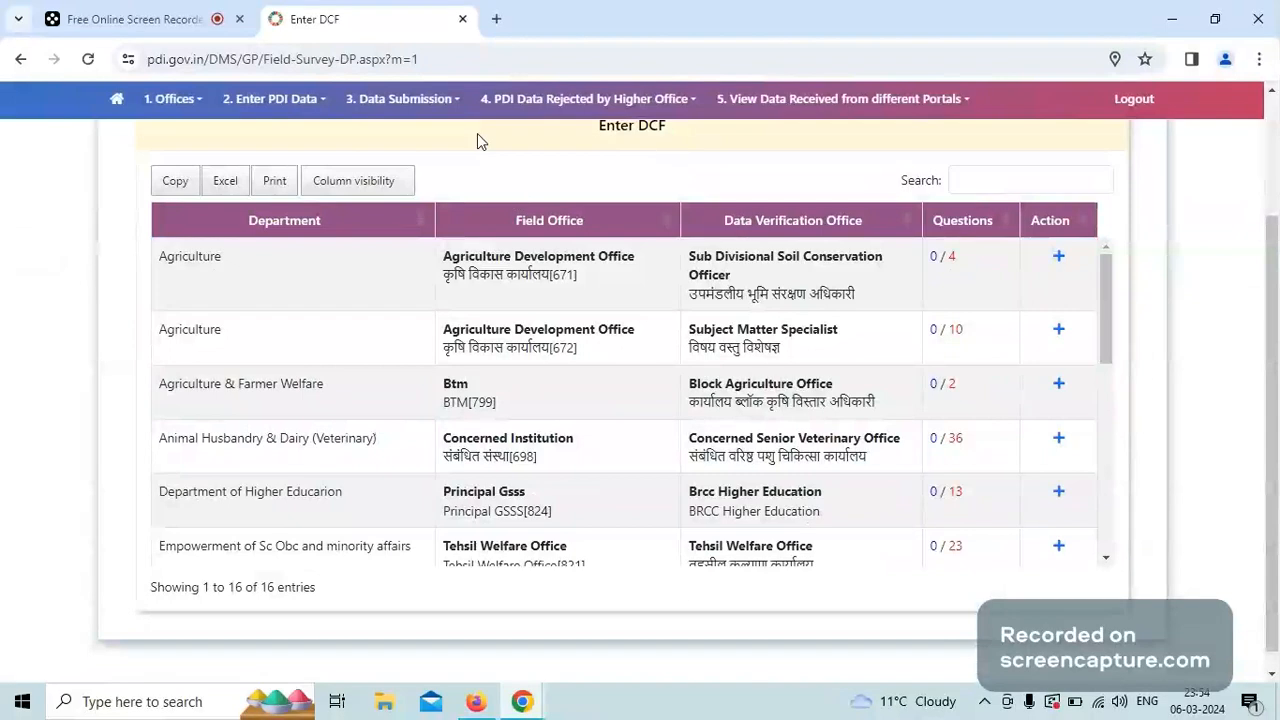
Open the Submit PDI Data for Verification page where only the Gram Sabha date has to be entered.
{"action": "left_click", "coordinate": [448, 104]}
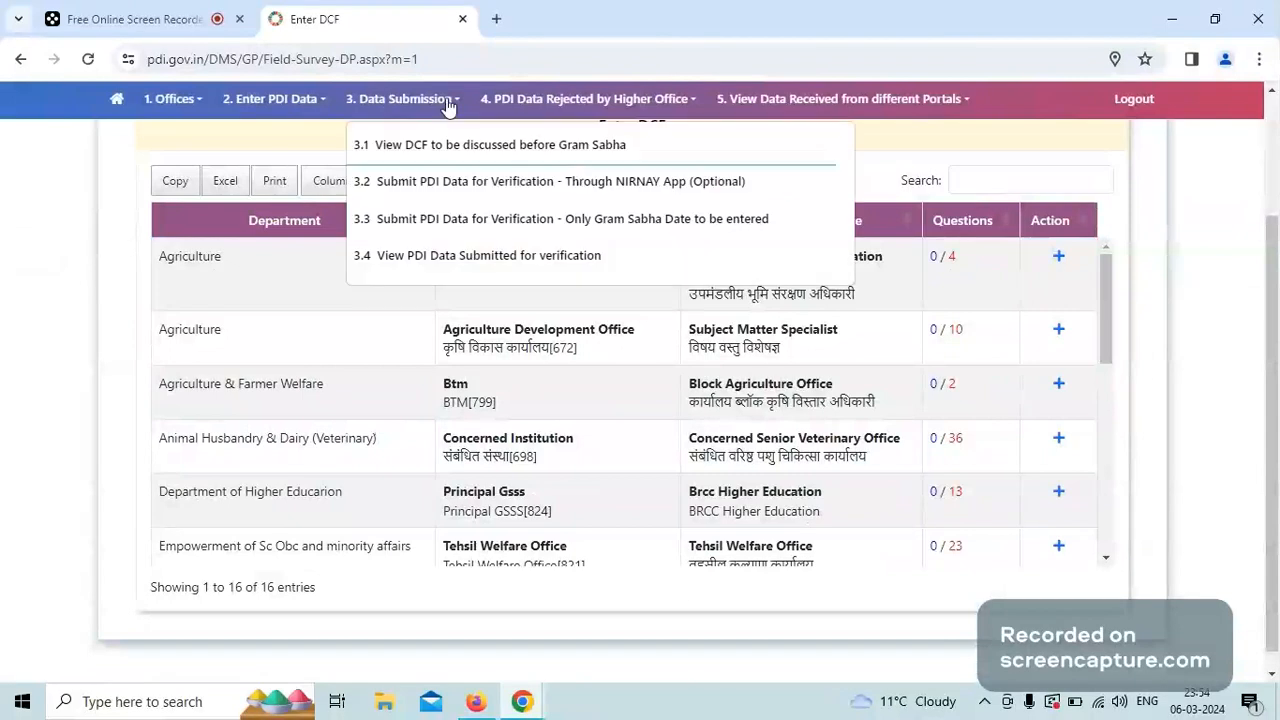
{"action": "mouse_move", "coordinate": [428, 104]}
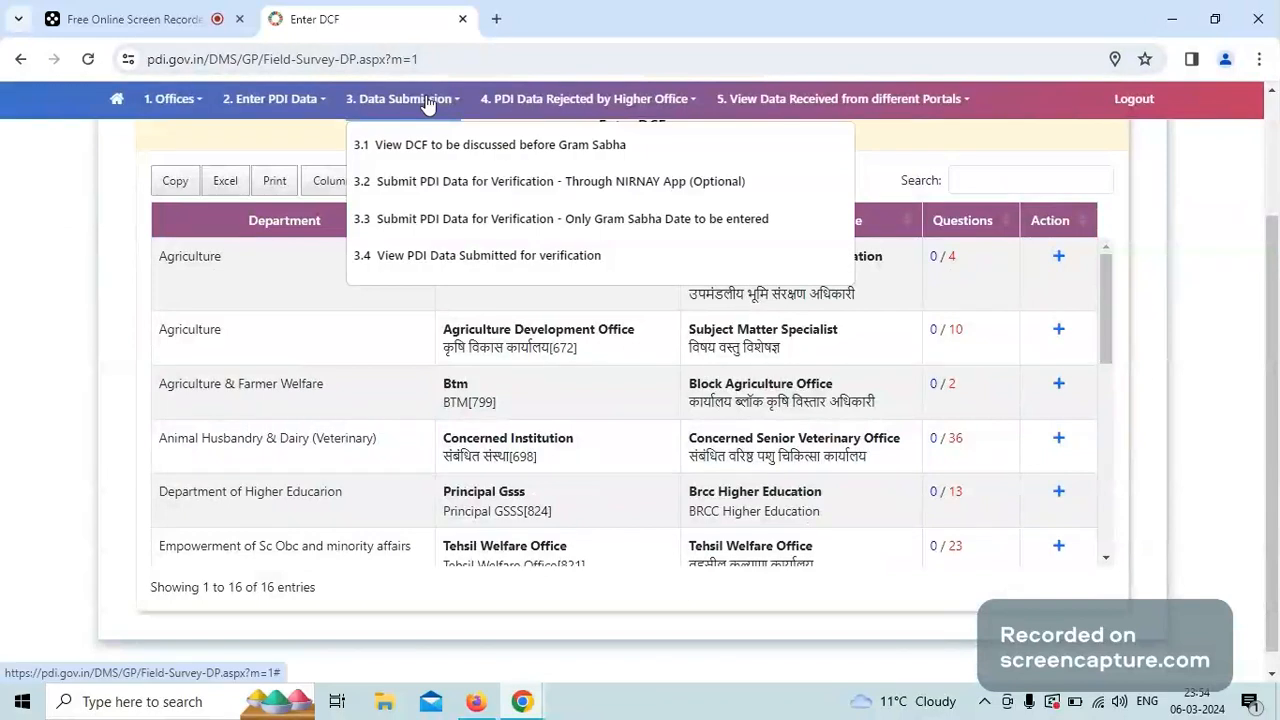
{"action": "left_click", "coordinate": [437, 222]}
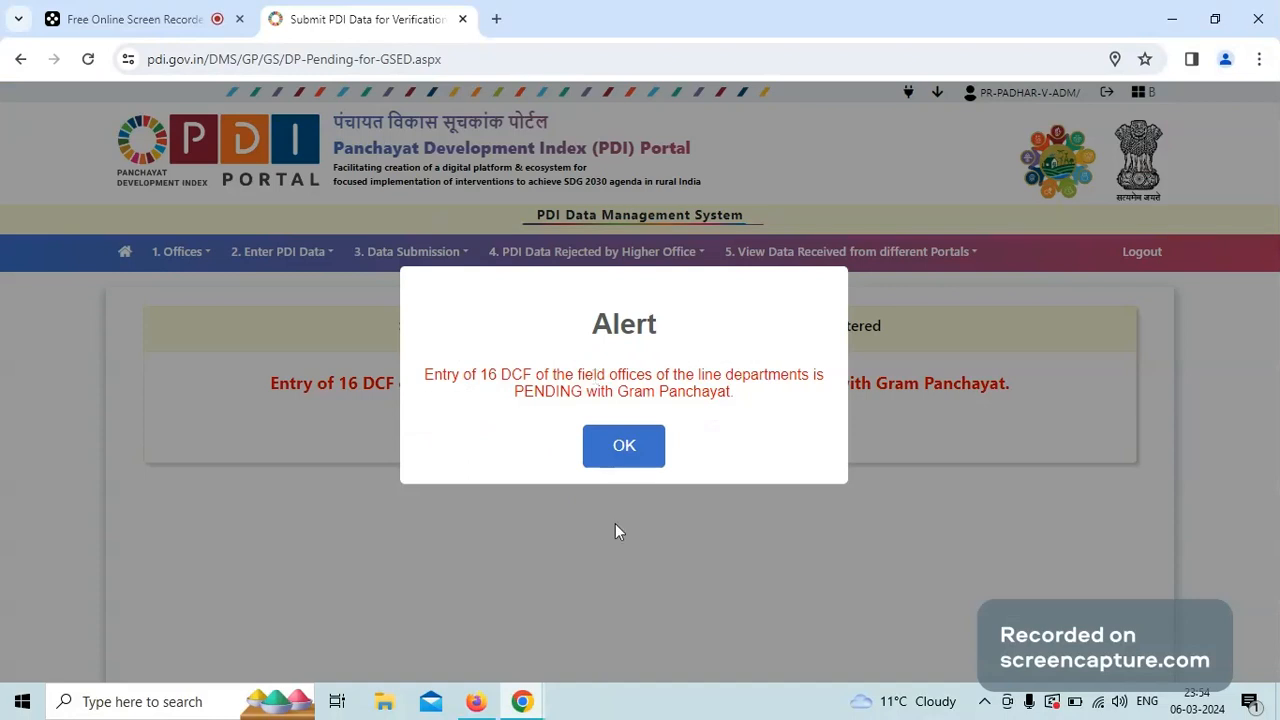
Register the four-question Agriculture Development Office form verified by the Sub Divisional Soil Conservation Officer, keeping the default answers.
{"action": "left_click", "coordinate": [624, 446]}
{"action": "mouse_move", "coordinate": [277, 256]}
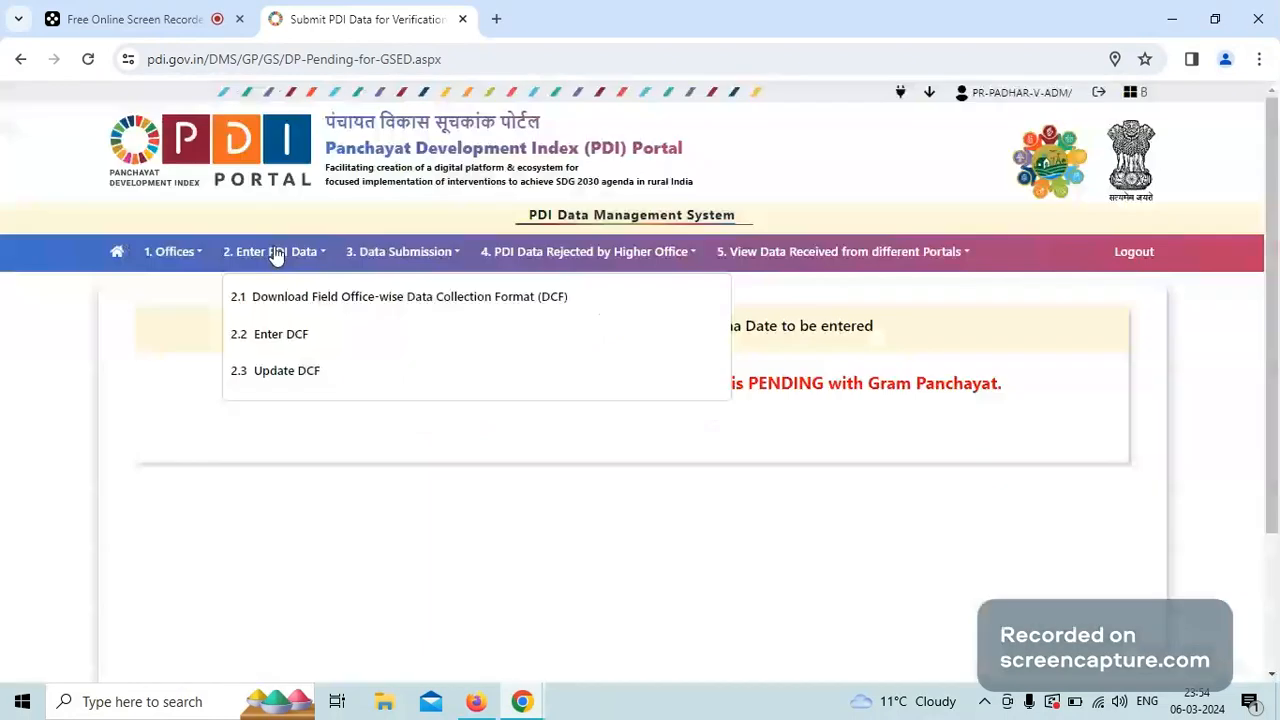
{"action": "left_click", "coordinate": [300, 340]}
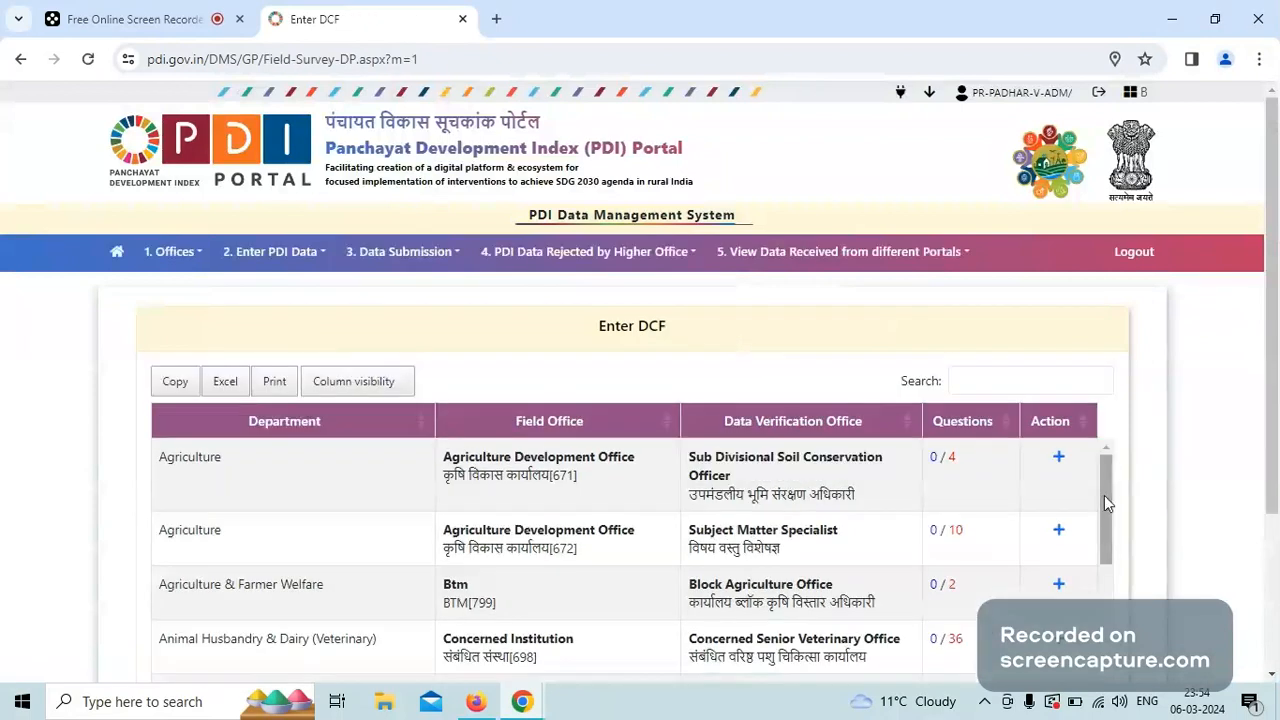
{"action": "mouse_move", "coordinate": [1104, 495]}
{"action": "left_mouse_down"}
{"action": "mouse_move", "coordinate": [1117, 580]}
{"action": "mouse_move", "coordinate": [1108, 477]}
{"action": "left_mouse_up"}
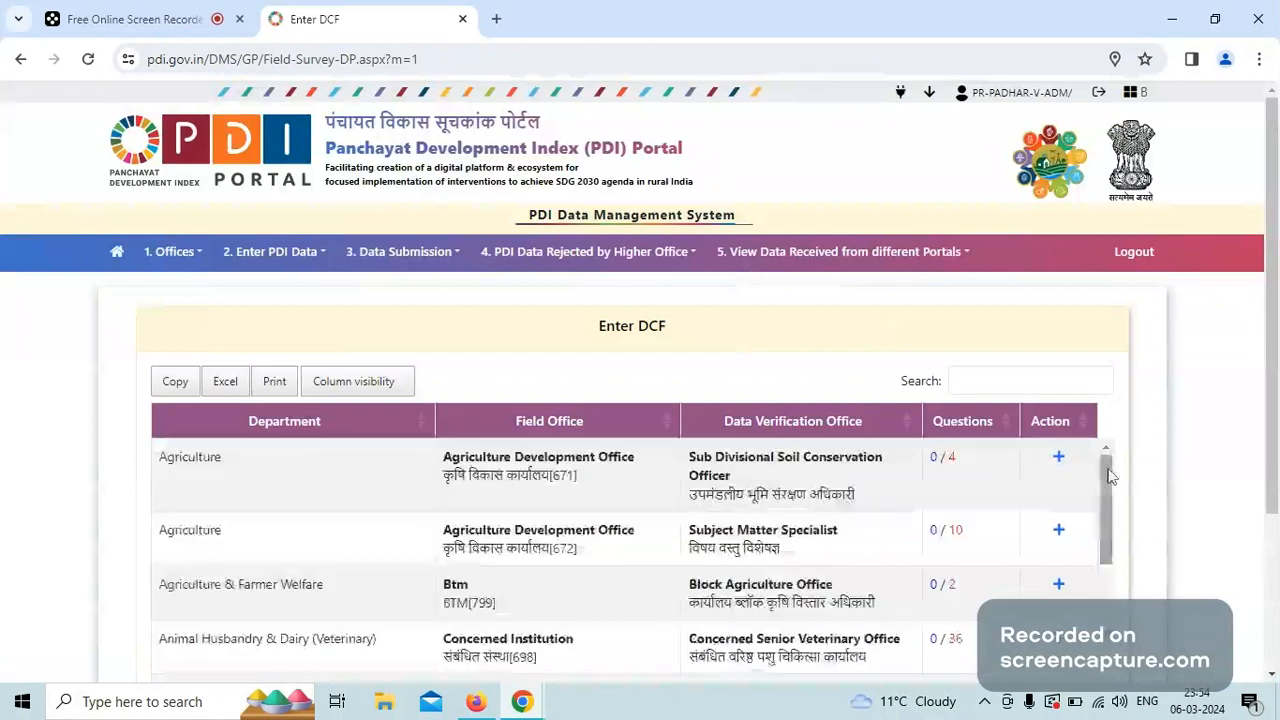
{"action": "scroll", "coordinate": [1275, 525], "scroll_direction": "down", "scroll_amount": 2}
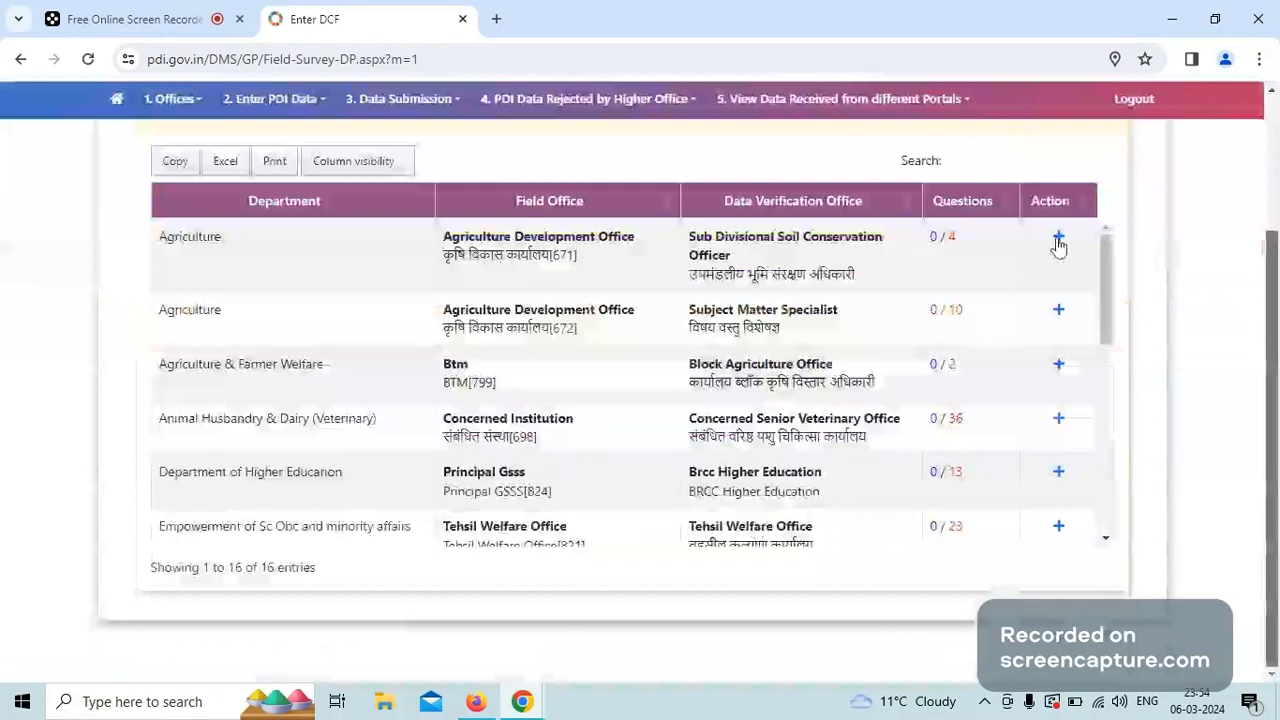
{"action": "left_click", "coordinate": [1058, 241]}
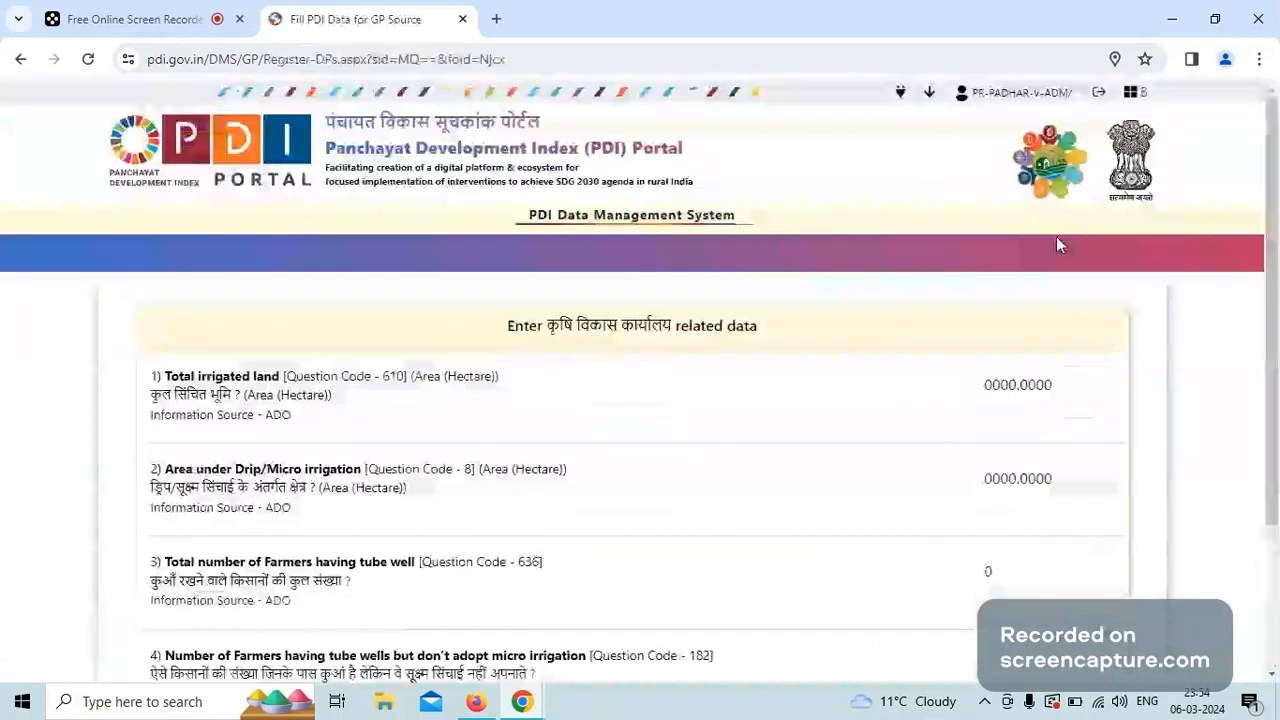
{"action": "scroll", "coordinate": [1268, 636], "scroll_direction": "down", "scroll_amount": 2}
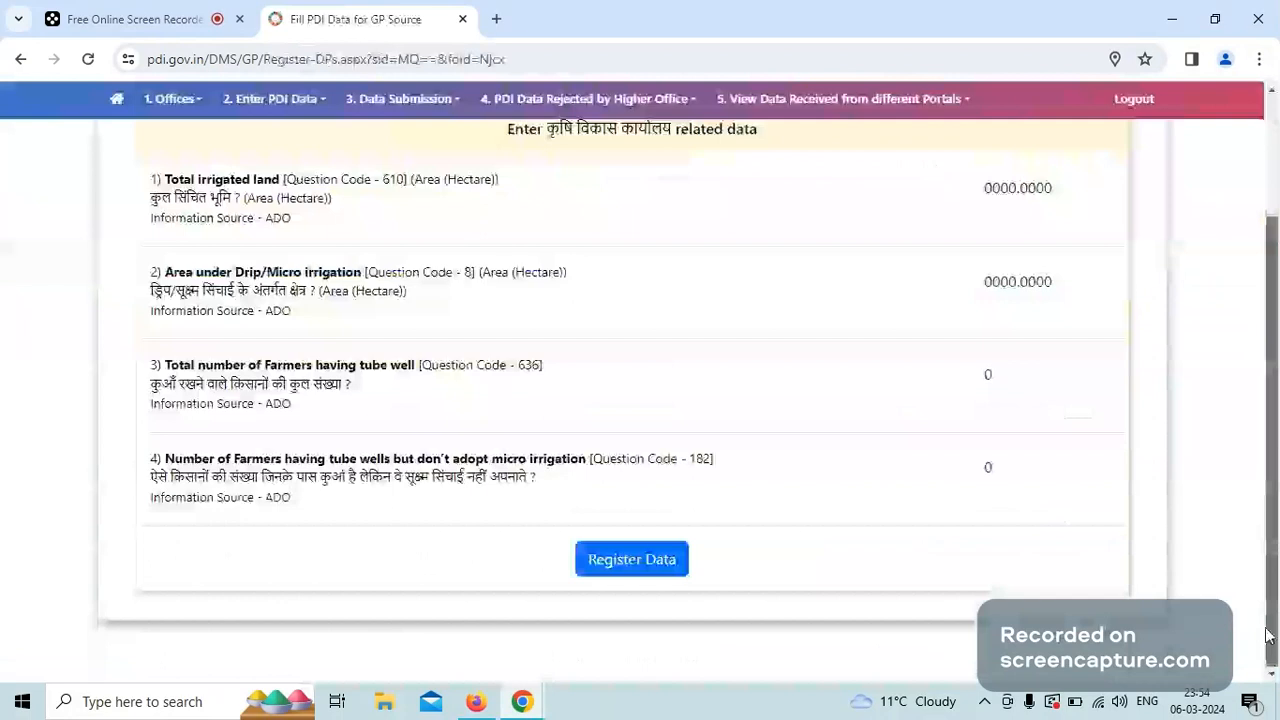
{"action": "left_click", "coordinate": [636, 551]}
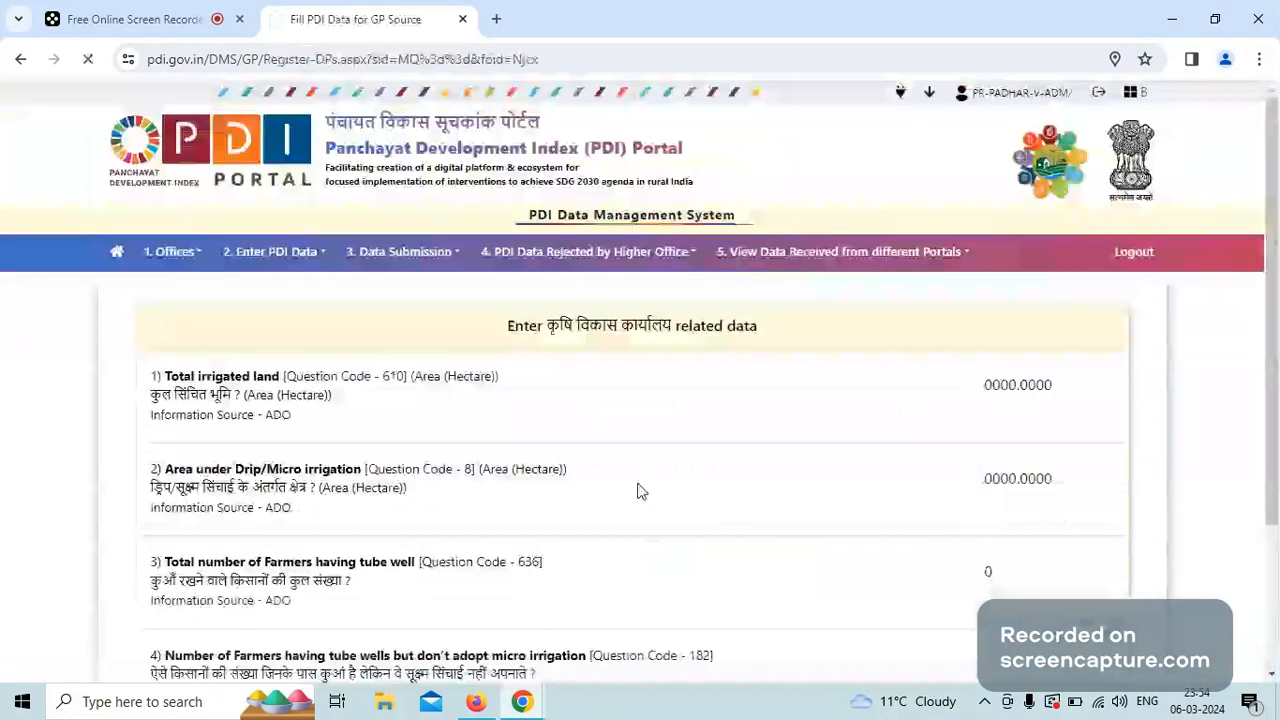
Register the Agriculture Development Office form verified by the Subject Matter Specialist from the Enter DCF list, keeping the default answers.
{"action": "left_click", "coordinate": [256, 256]}
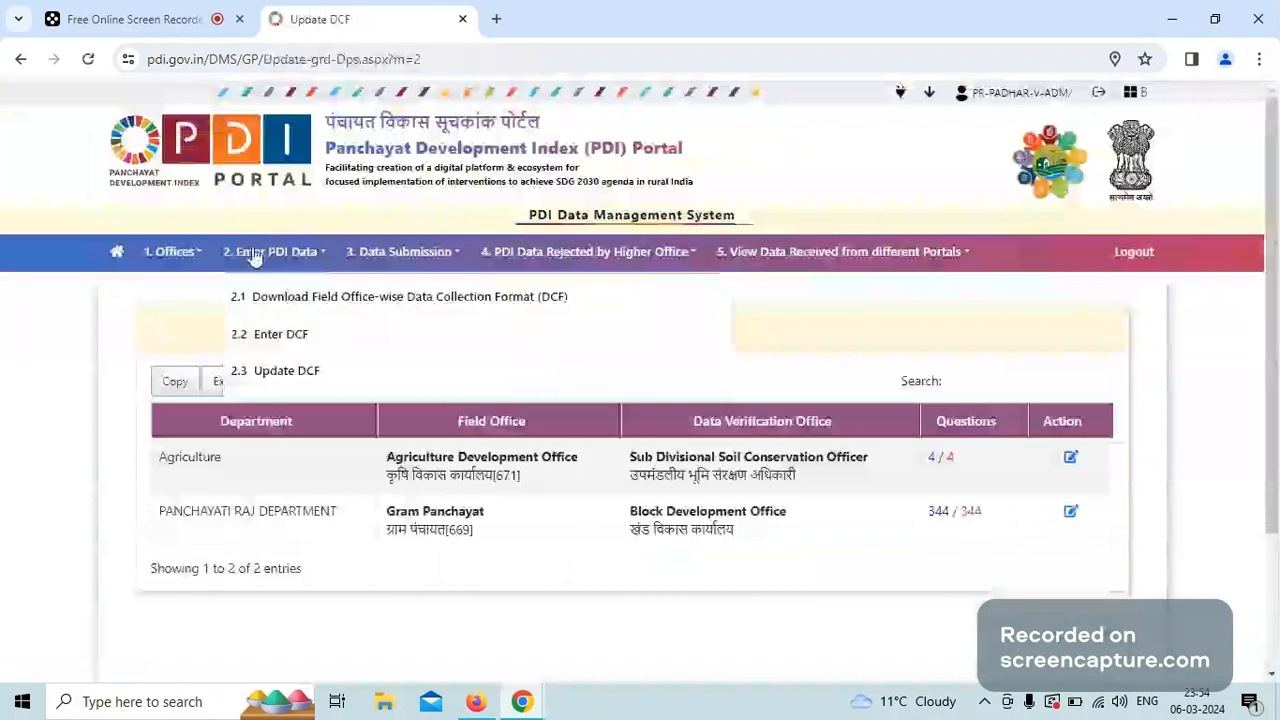
{"action": "left_click", "coordinate": [283, 335]}
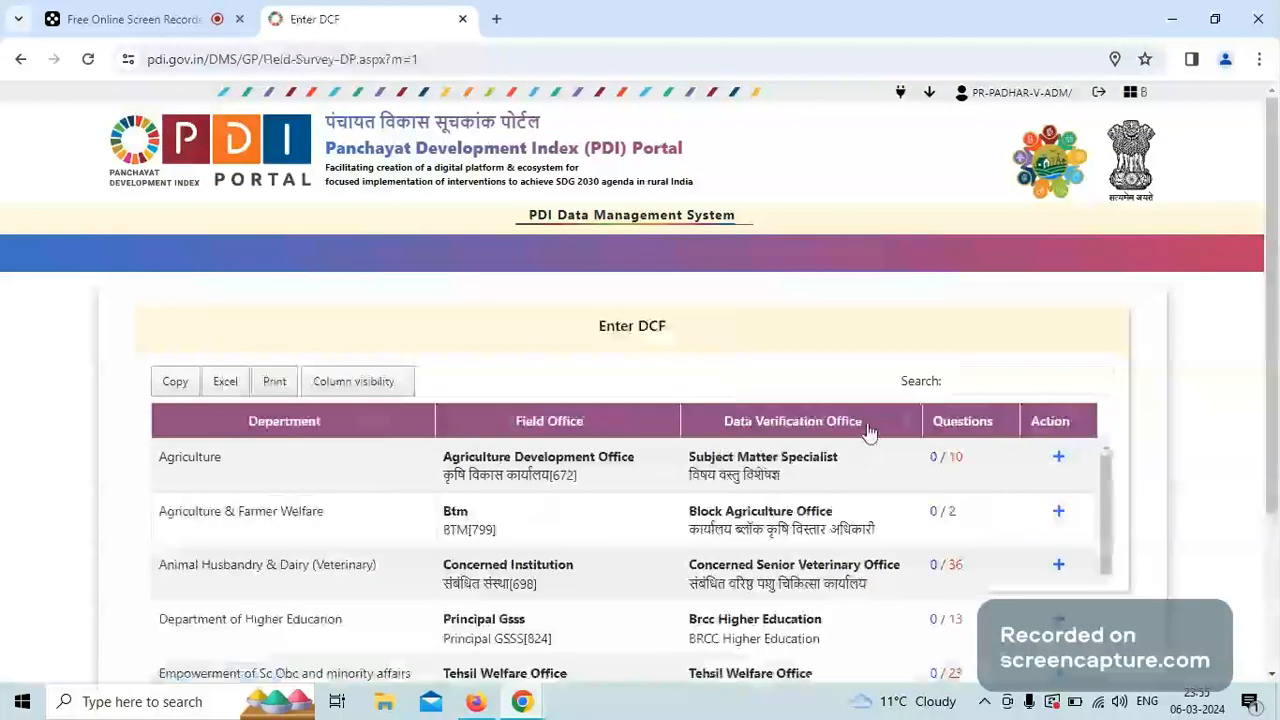
{"action": "left_click", "coordinate": [1059, 458]}
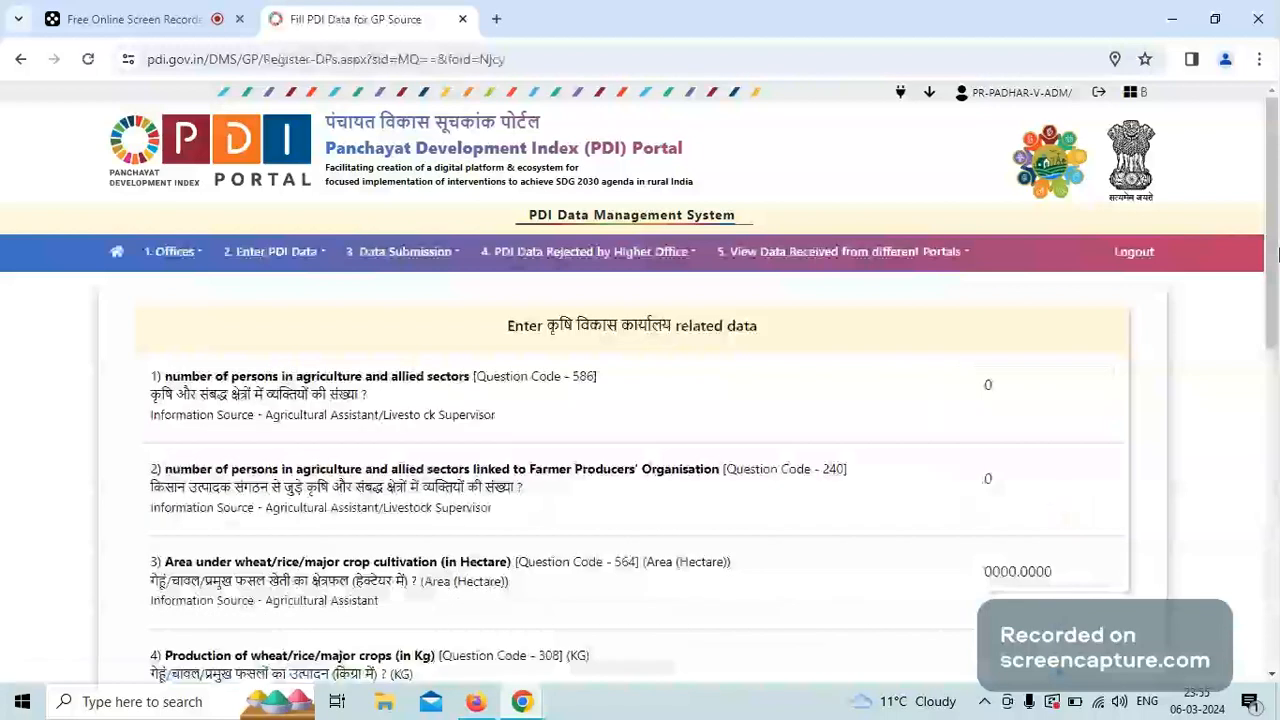
{"action": "left_click_drag", "start_coordinate": [1278, 253], "coordinate": [1040, 554]}
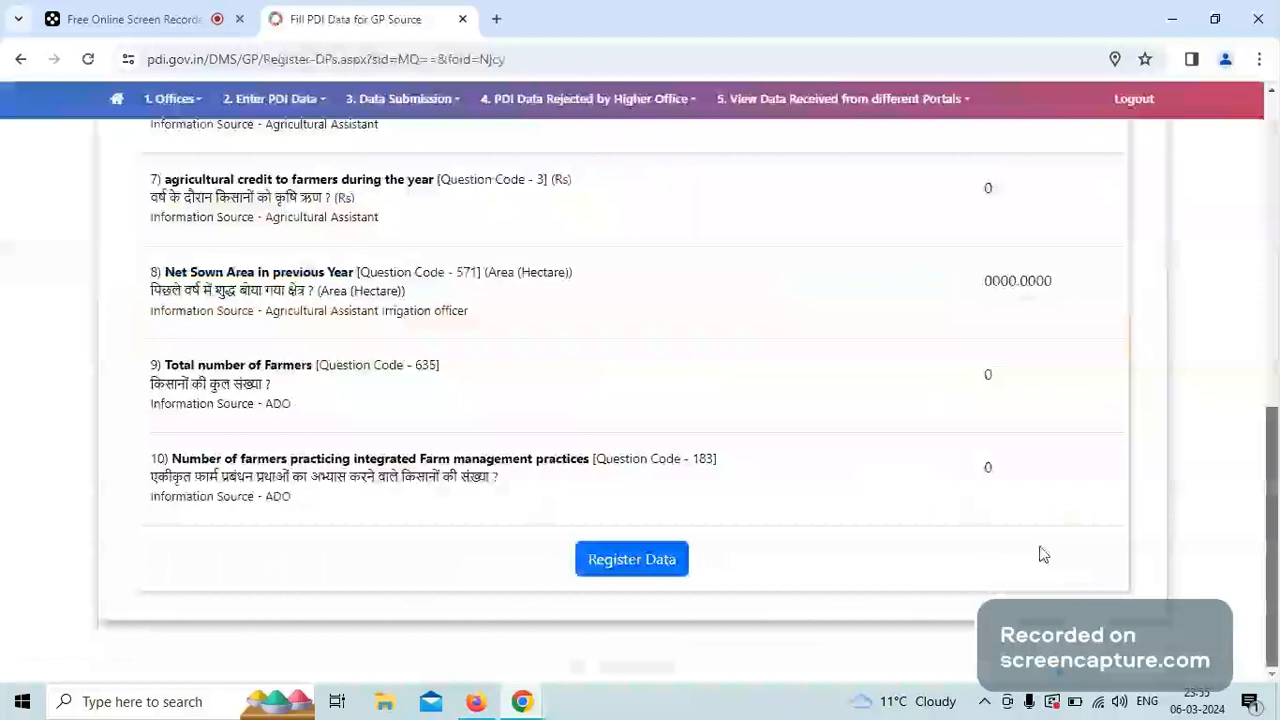
{"action": "left_click", "coordinate": [632, 564]}
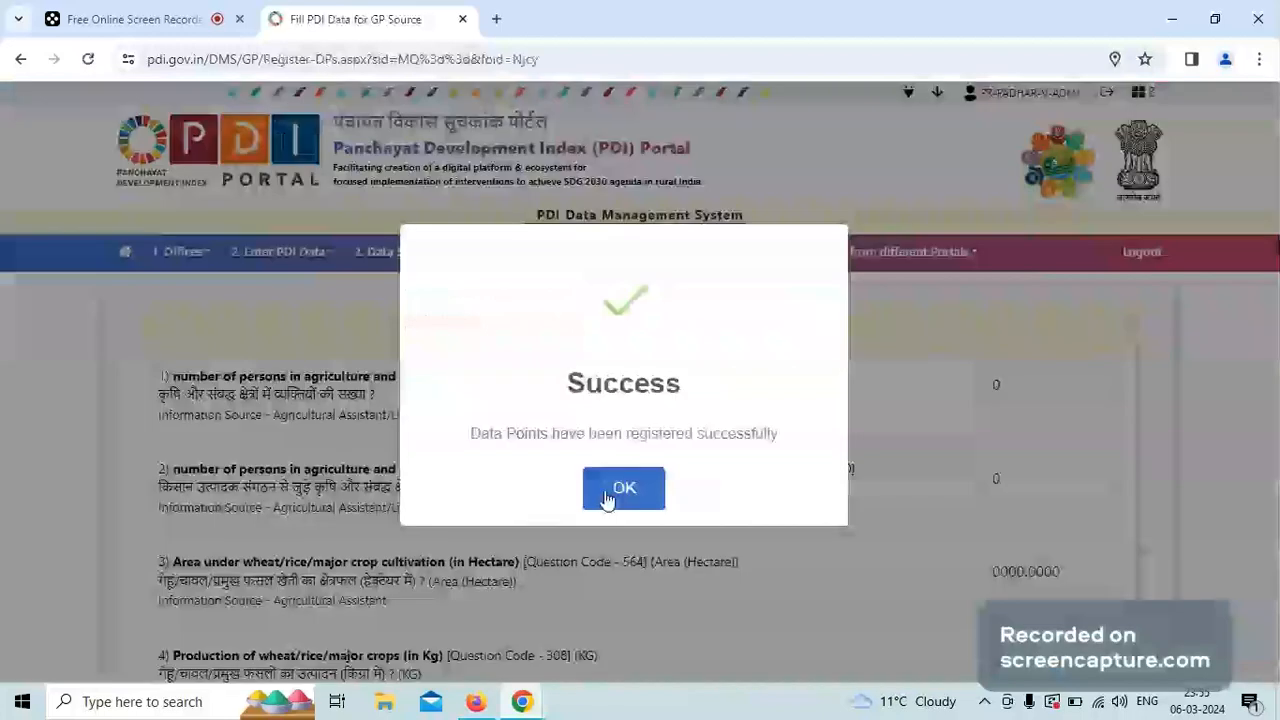
{"action": "left_click", "coordinate": [622, 488]}
Register the Agriculture & Farmer Welfare BTM form from the Enter DCF list with its default area values.
{"action": "mouse_move", "coordinate": [312, 277]}
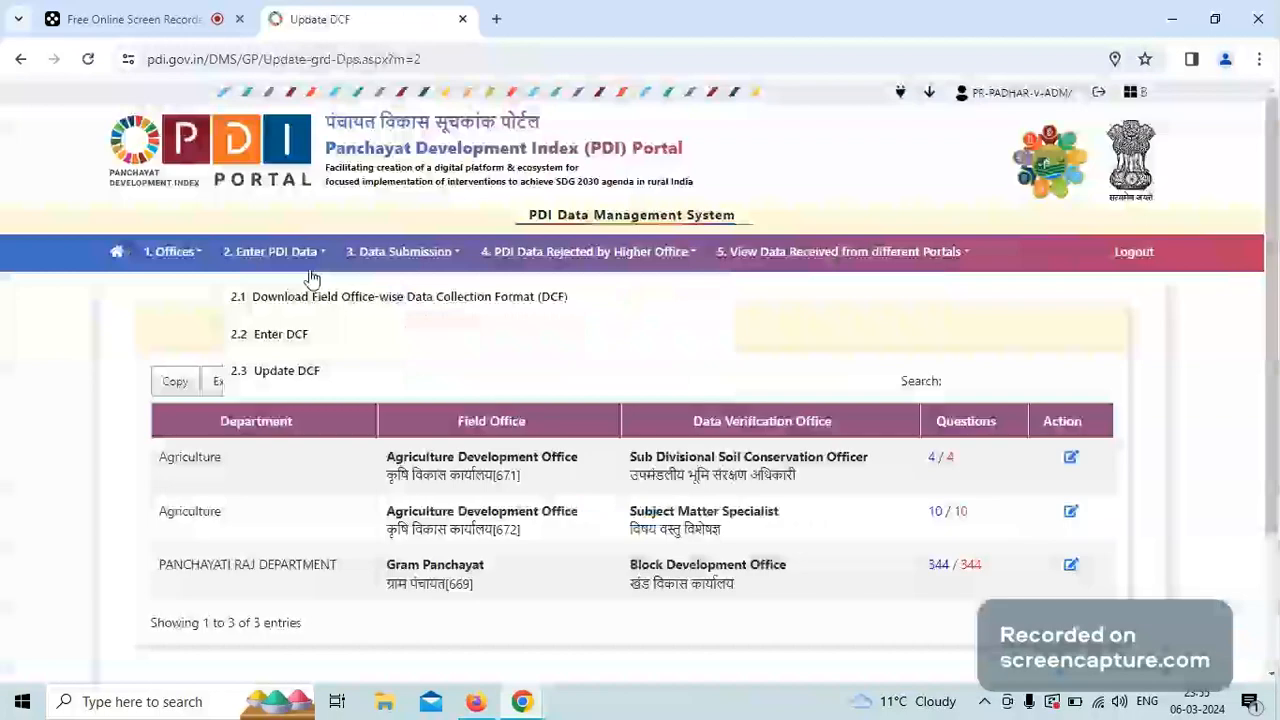
{"action": "left_click", "coordinate": [309, 335]}
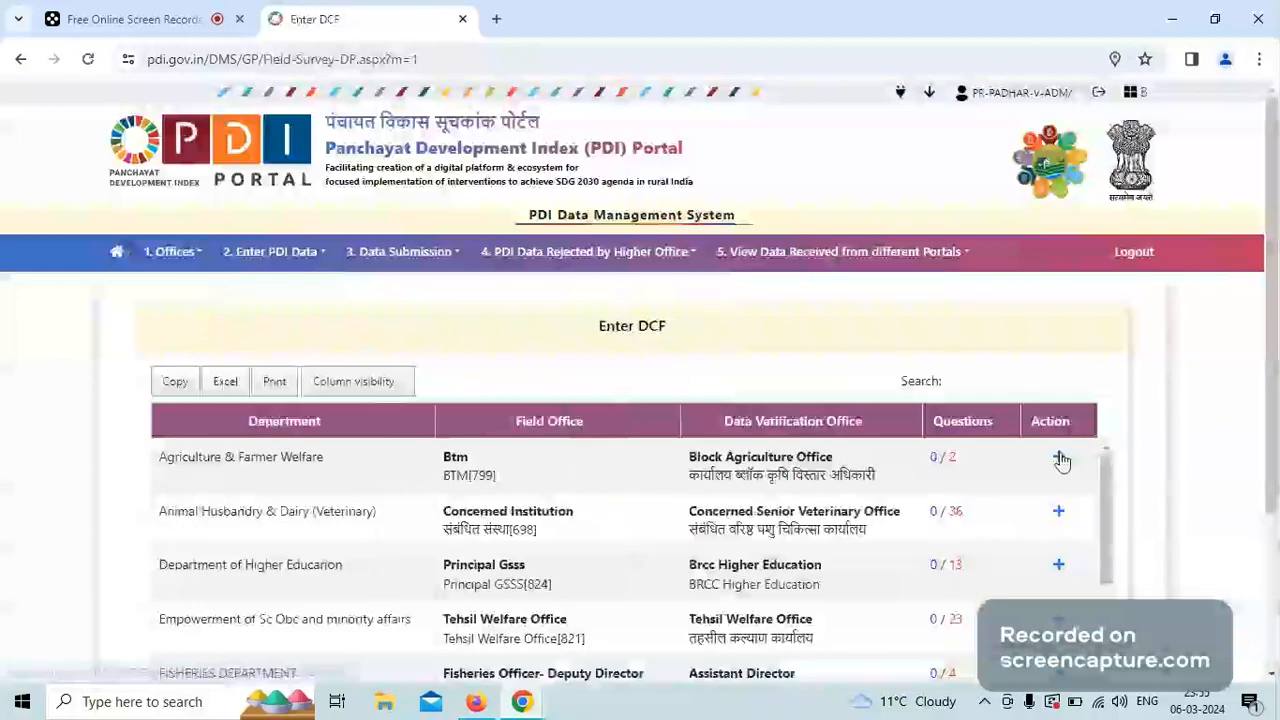
{"action": "left_click", "coordinate": [1059, 458]}
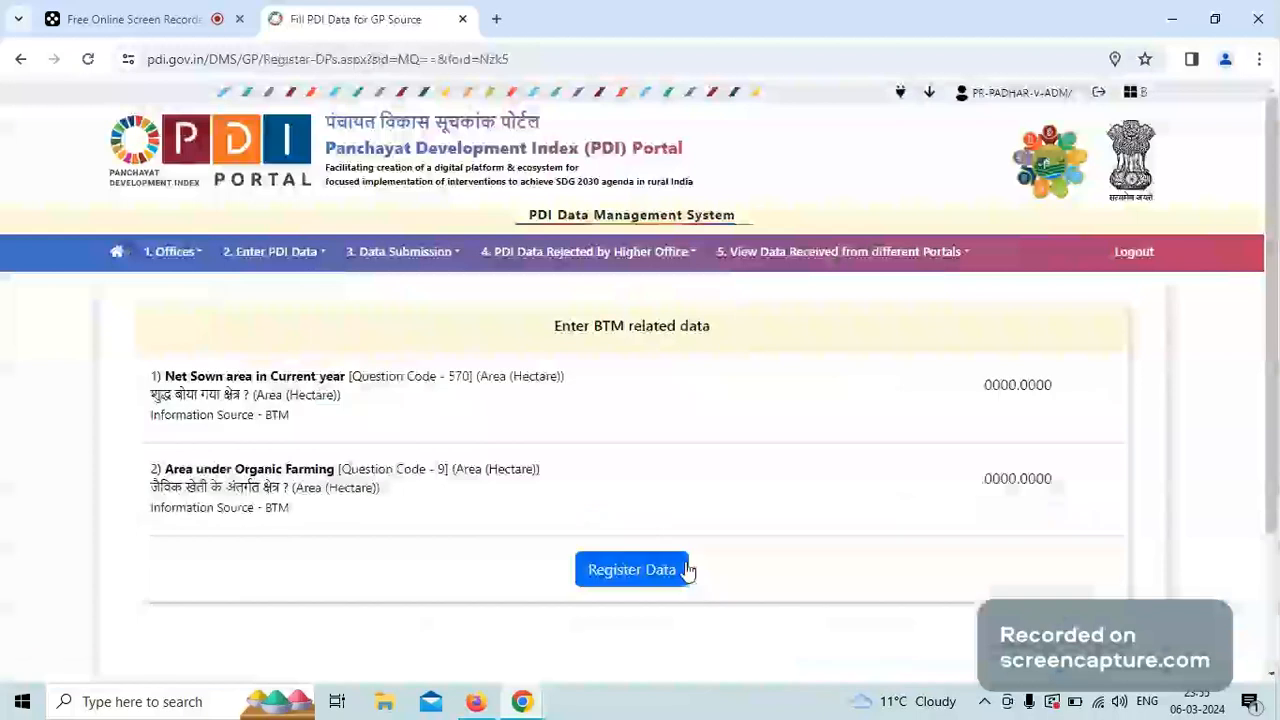
{"action": "left_click", "coordinate": [686, 570]}
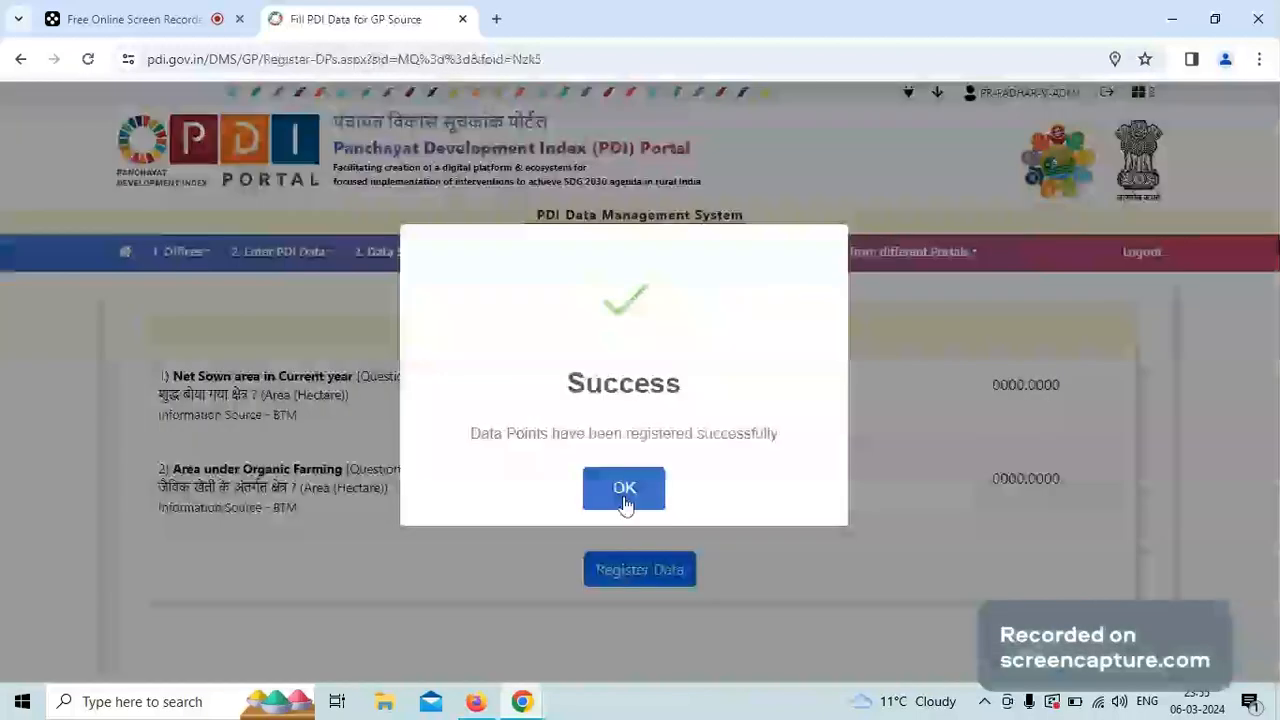
{"action": "left_click", "coordinate": [624, 490]}
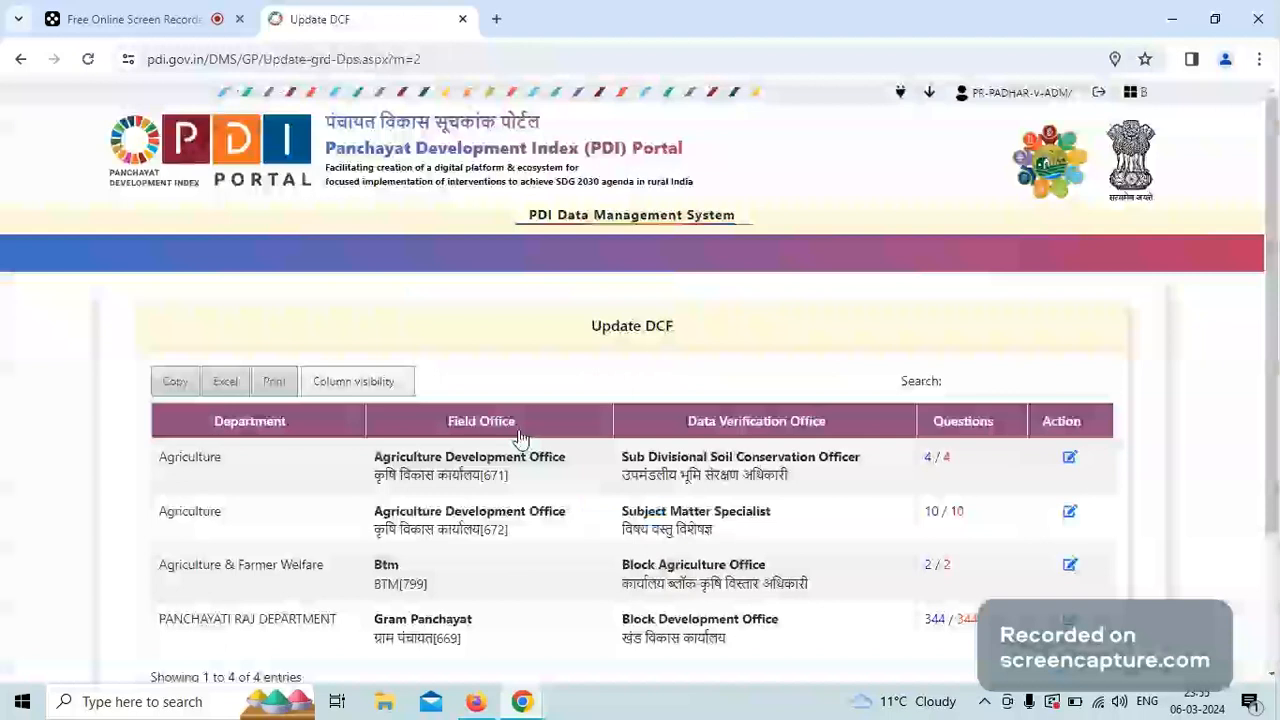
Register the Animal Husbandry & Dairy Concerned Institution form from the Enter DCF list, leaving its answers at their defaults.
{"action": "mouse_move", "coordinate": [285, 252]}
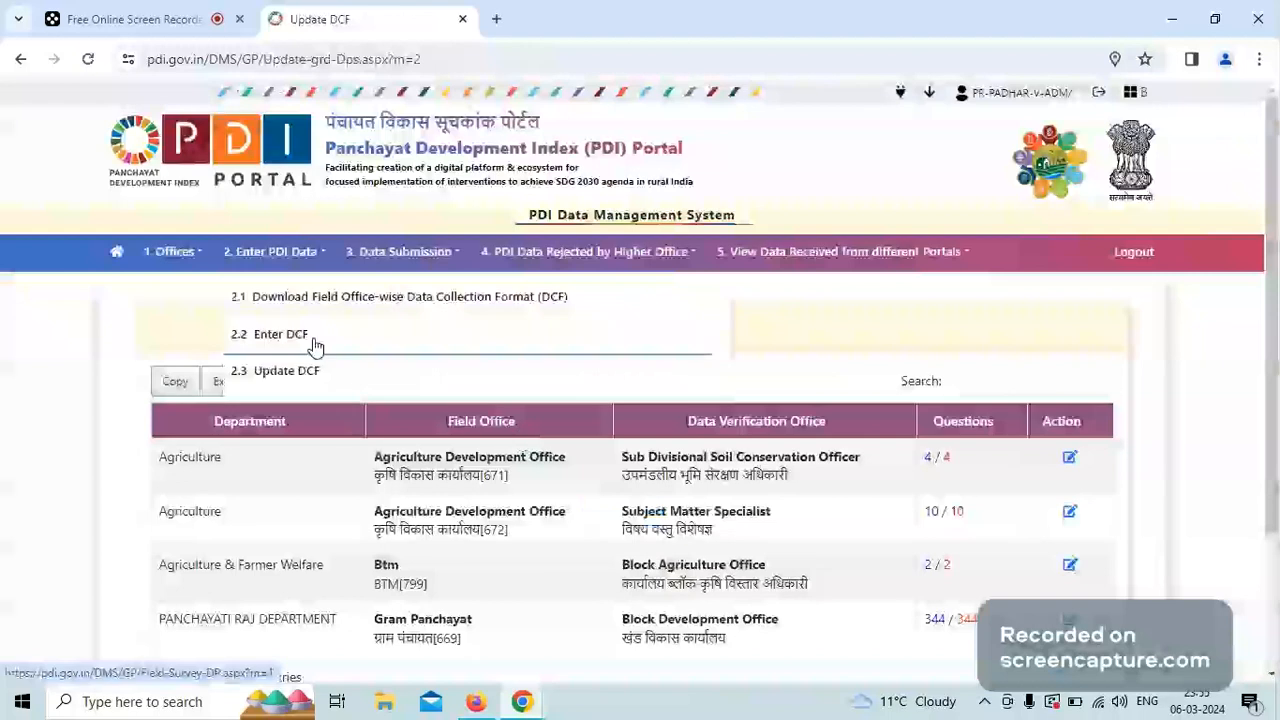
{"action": "left_click", "coordinate": [315, 346]}
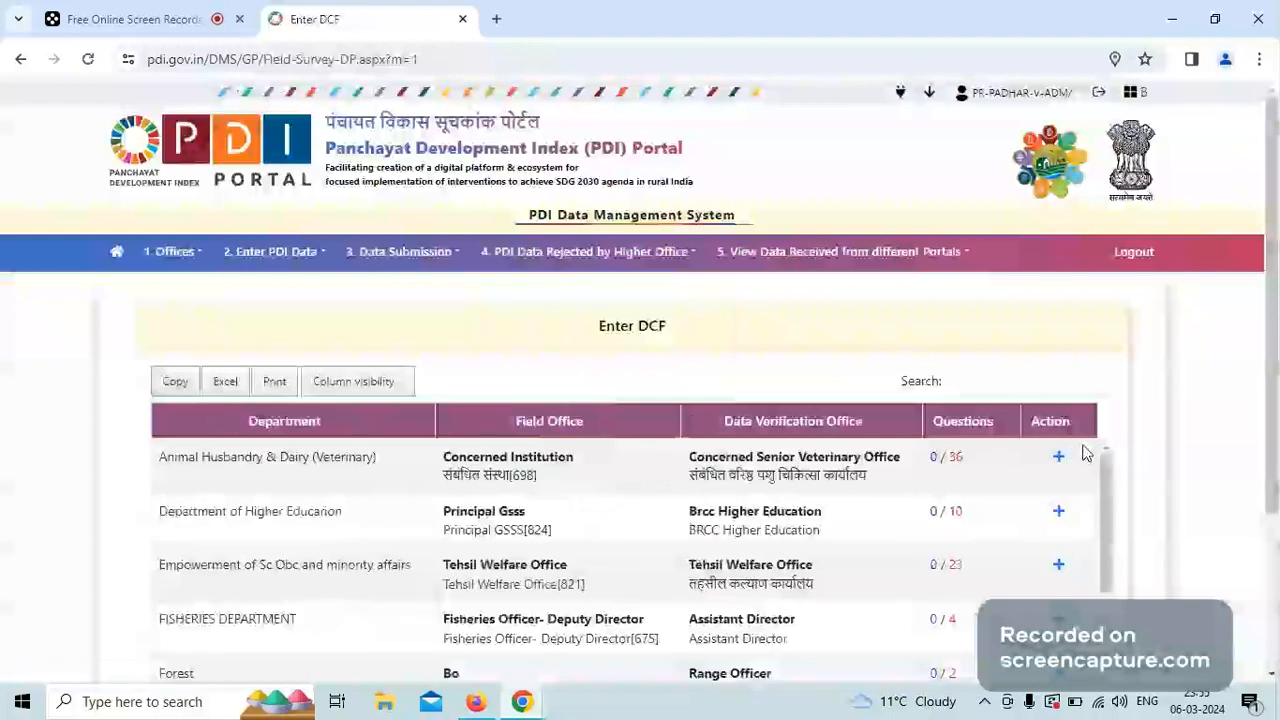
{"action": "left_click", "coordinate": [1058, 457]}
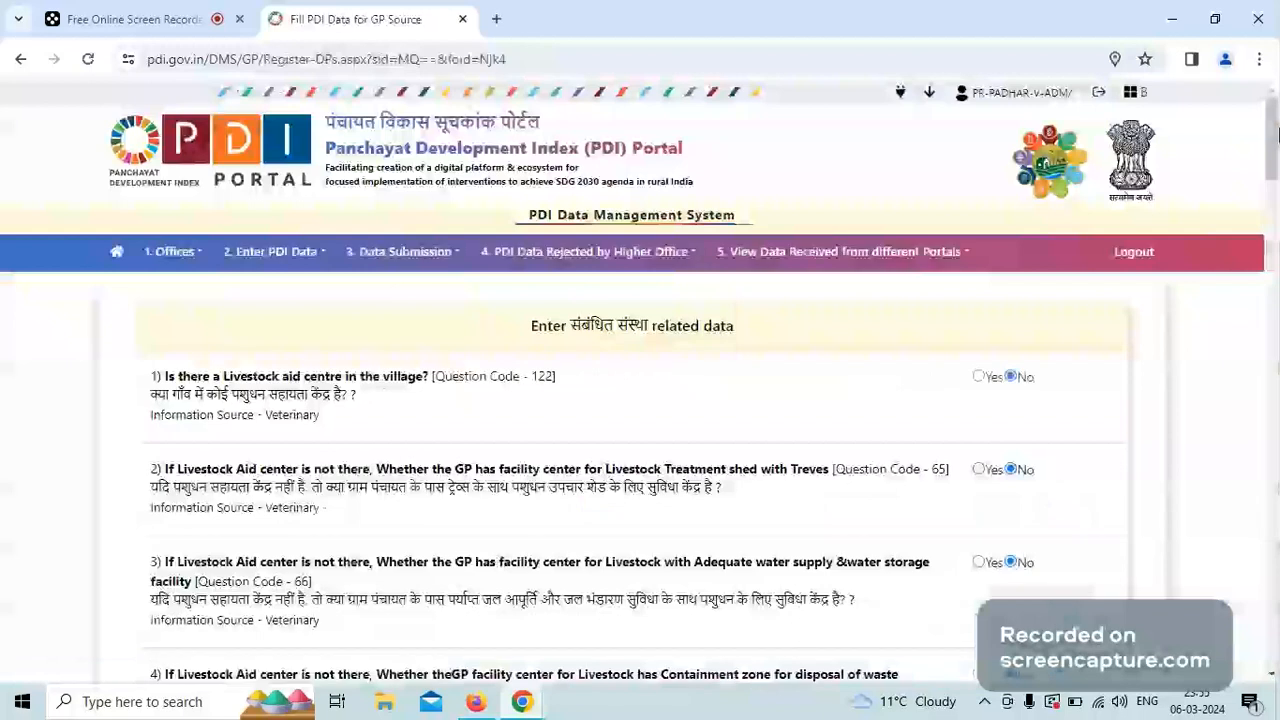
{"action": "left_click_drag", "start_coordinate": [1277, 137], "coordinate": [1277, 624]}
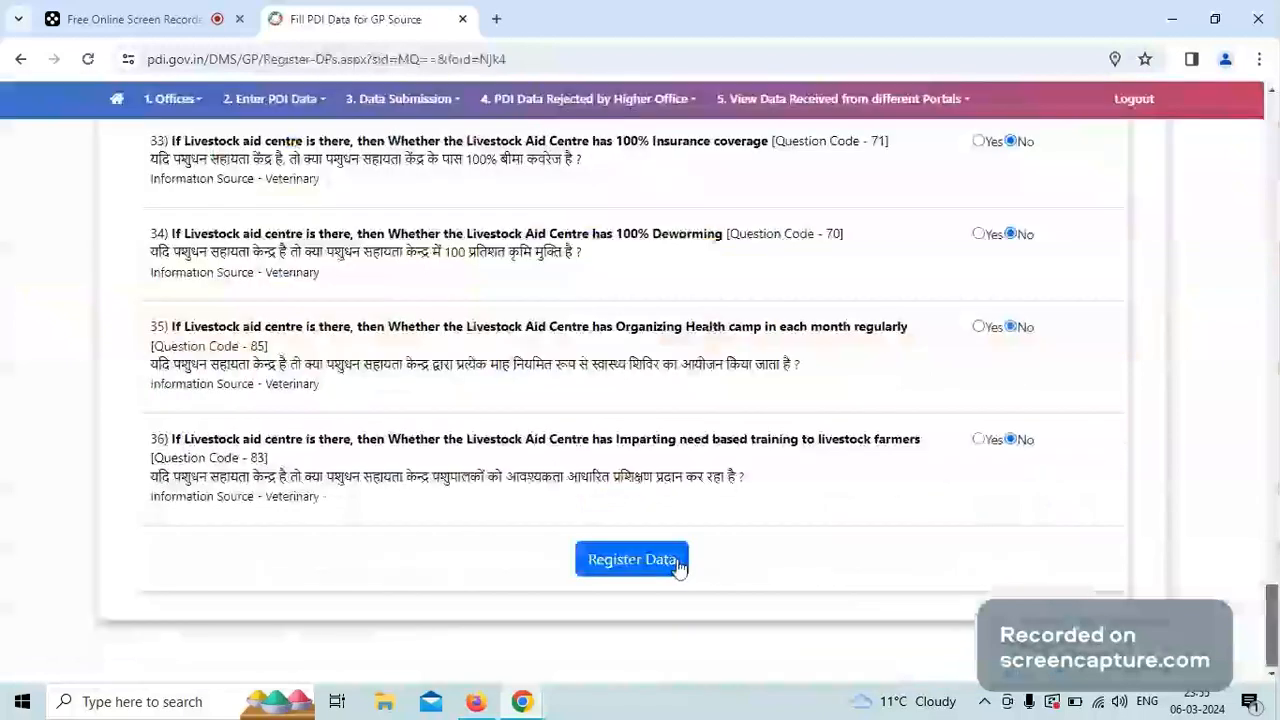
{"action": "left_click", "coordinate": [679, 567]}
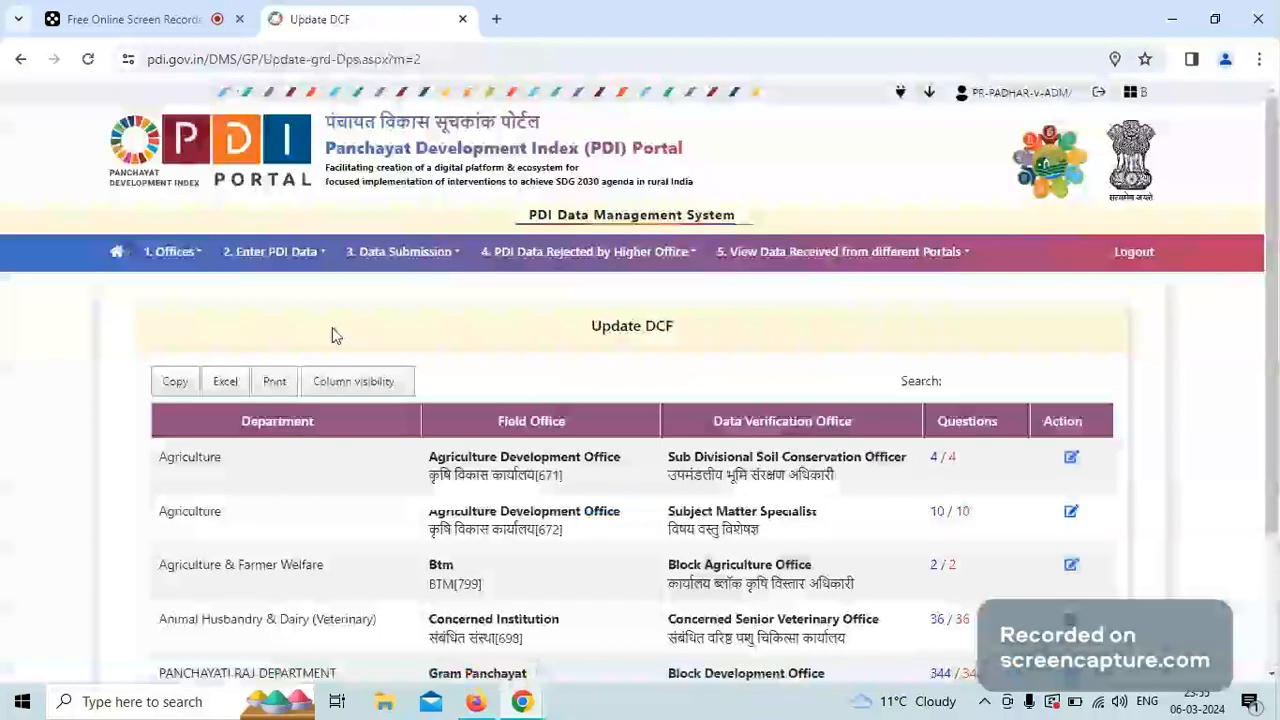
Register the Department of Higher Education Principal GSSS form from the Enter DCF list, keeping the prefilled enrolment figures.
{"action": "mouse_move", "coordinate": [274, 252]}
{"action": "left_click", "coordinate": [328, 336]}
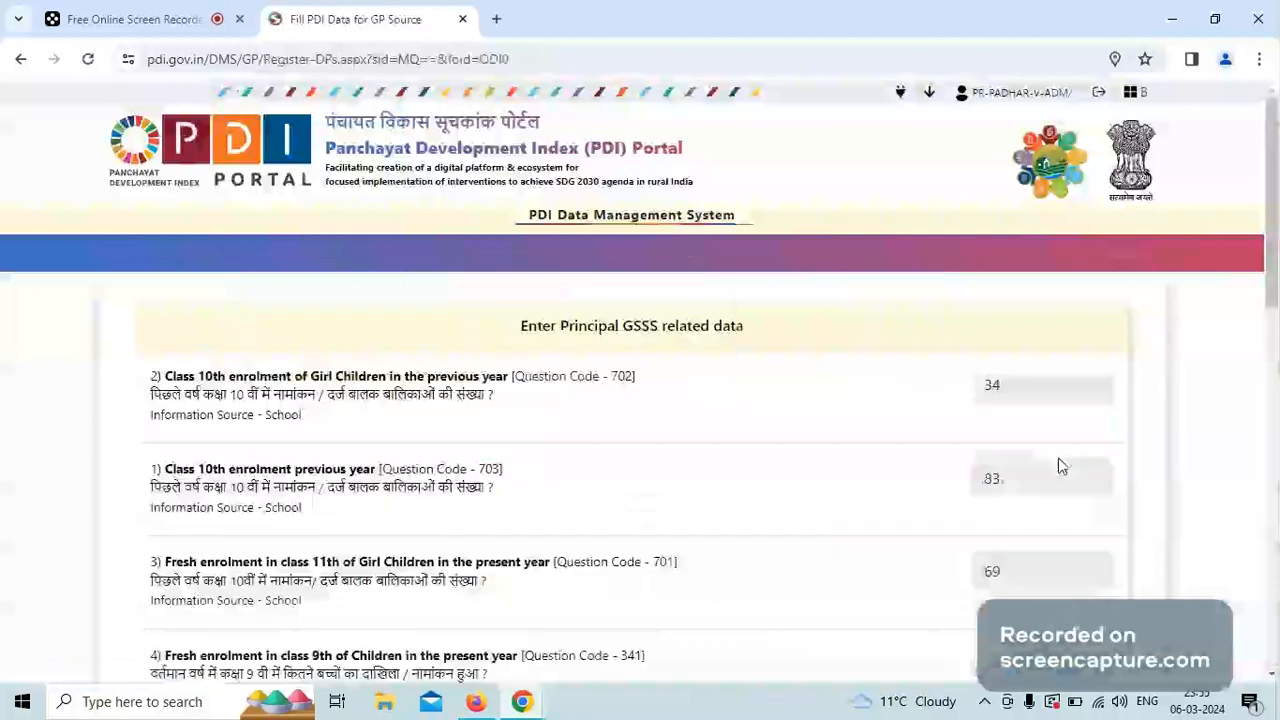
{"action": "left_click_drag", "start_coordinate": [1274, 249], "coordinate": [1277, 610]}
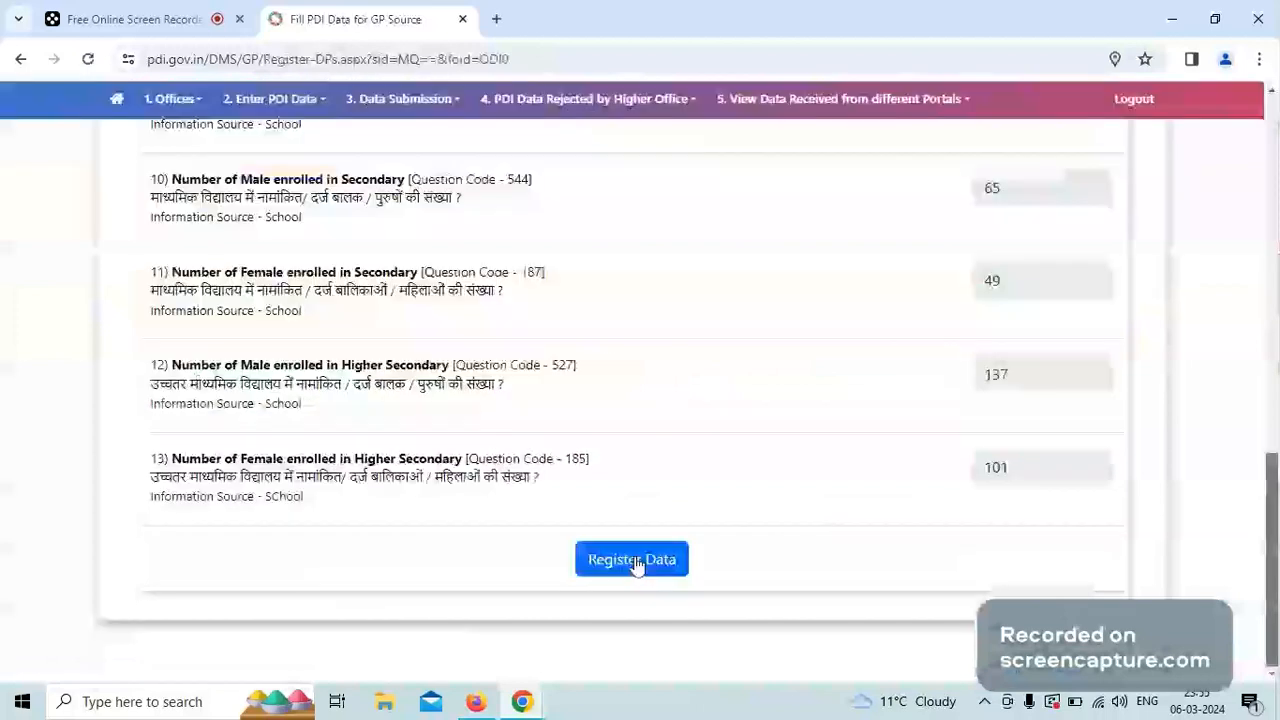
{"action": "left_click", "coordinate": [632, 560]}
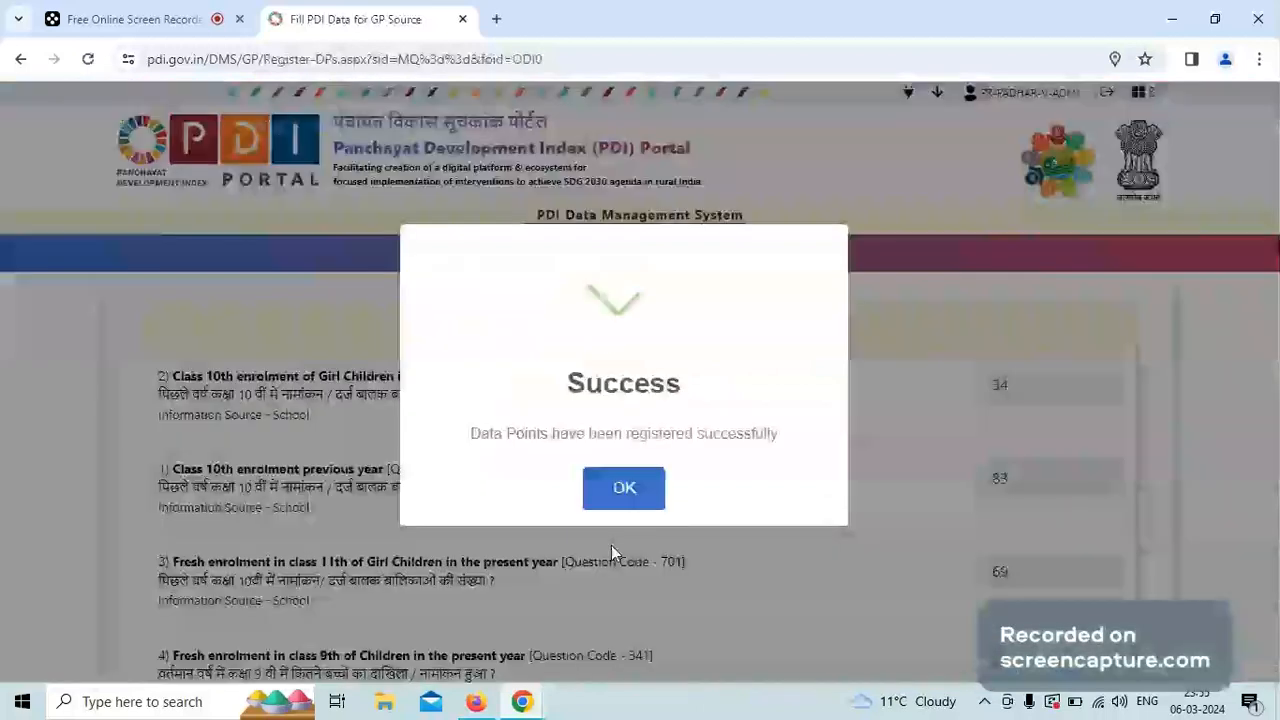
{"action": "left_click", "coordinate": [624, 488]}
Register the Tehsil Welfare Office form from the Enter DCF list, keeping its prefilled and default answers.
{"action": "mouse_move", "coordinate": [297, 257]}
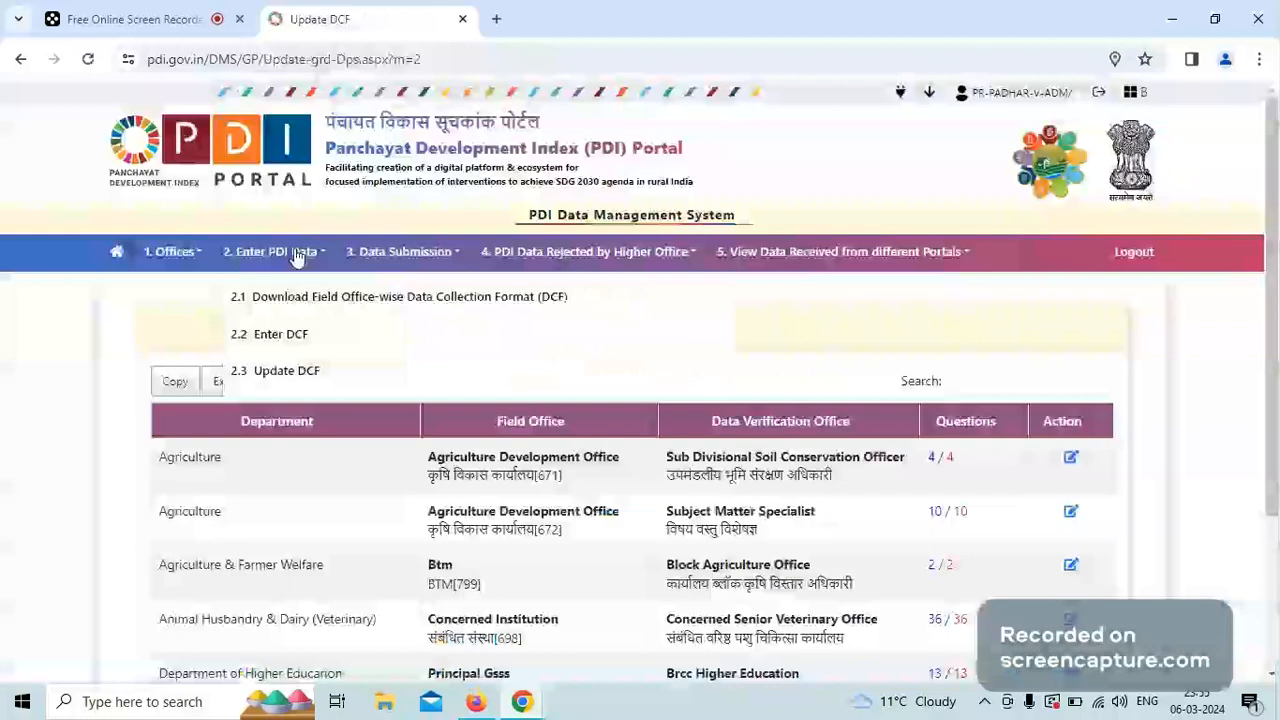
{"action": "left_click", "coordinate": [302, 342]}
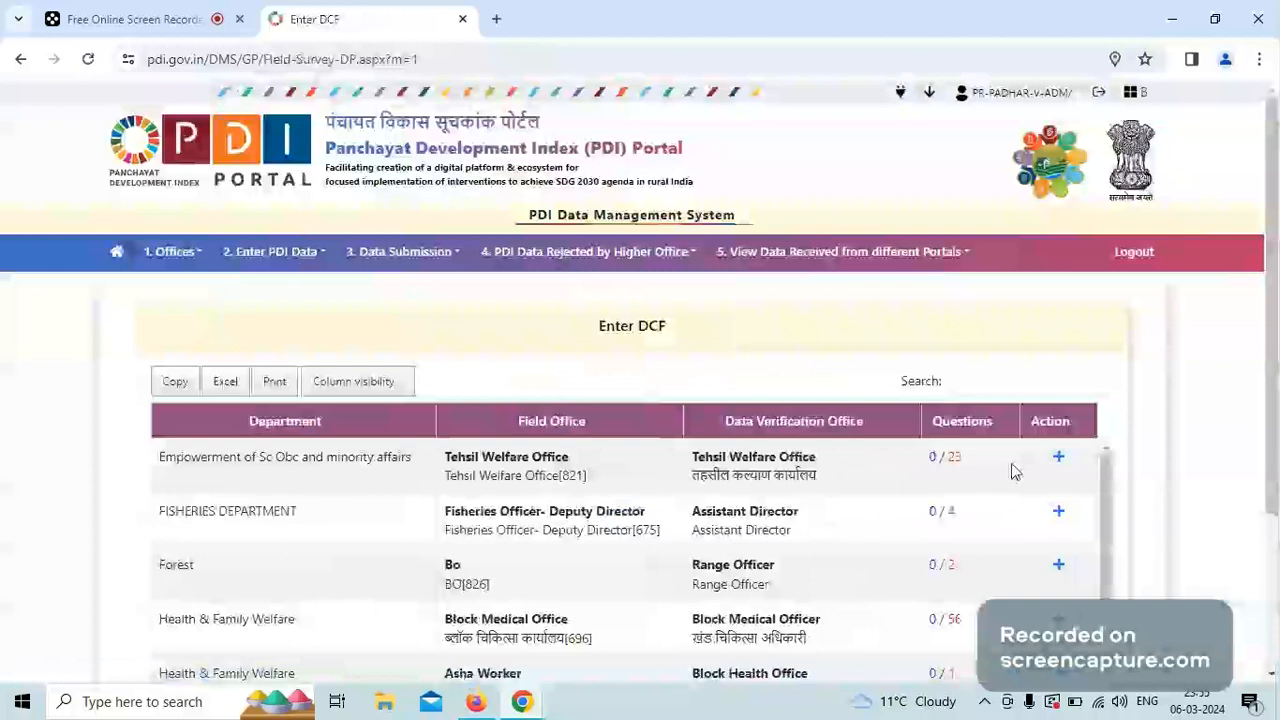
{"action": "left_click", "coordinate": [1058, 462]}
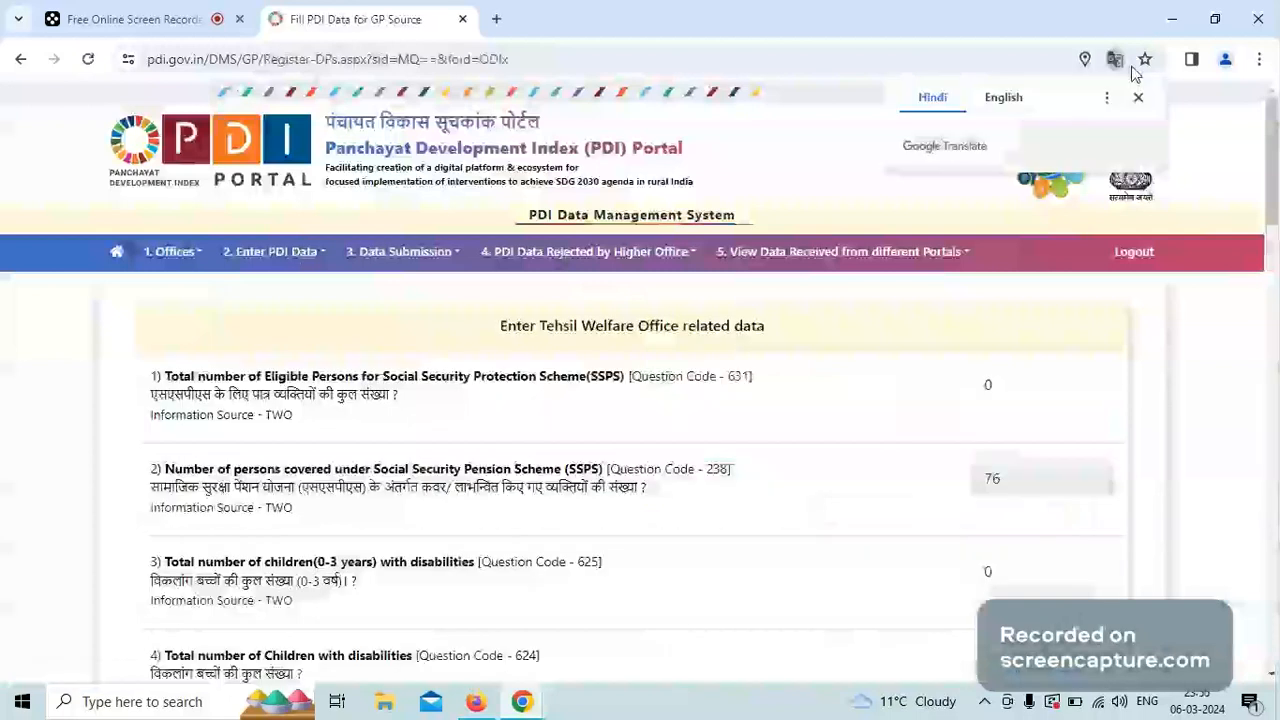
{"action": "left_click_drag", "start_coordinate": [1274, 211], "coordinate": [1277, 590]}
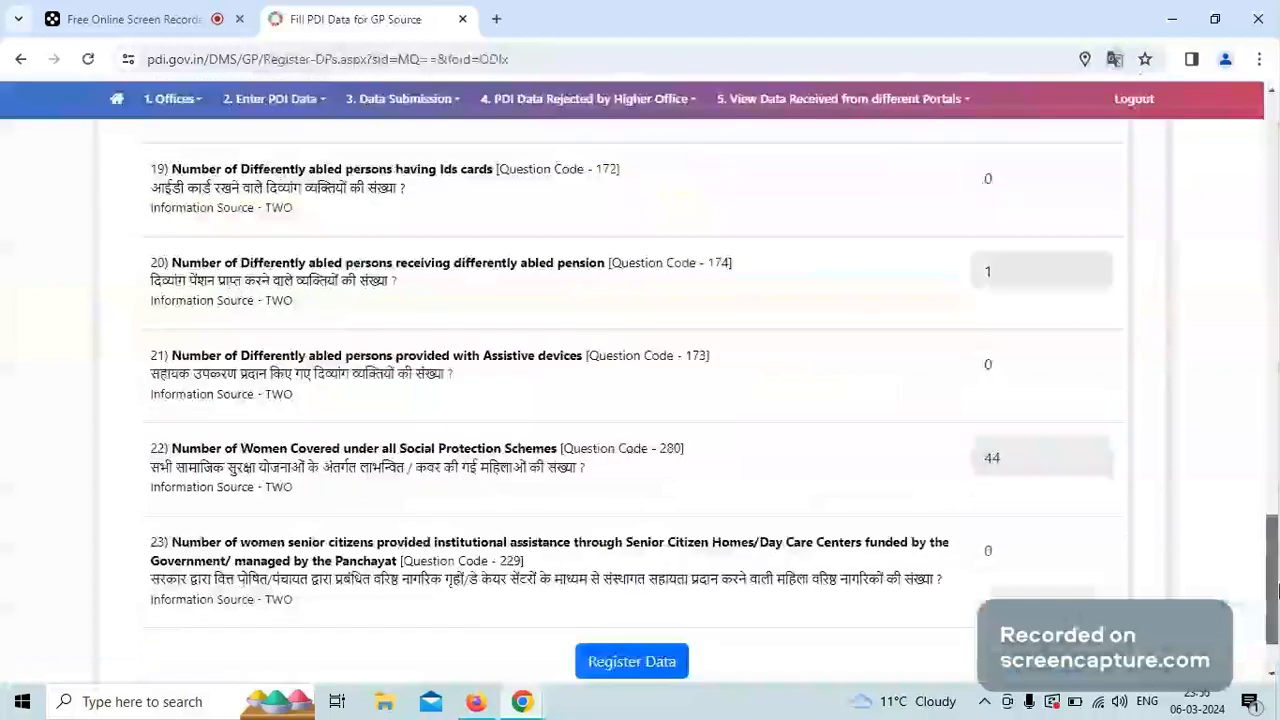
{"action": "left_click", "coordinate": [640, 661]}
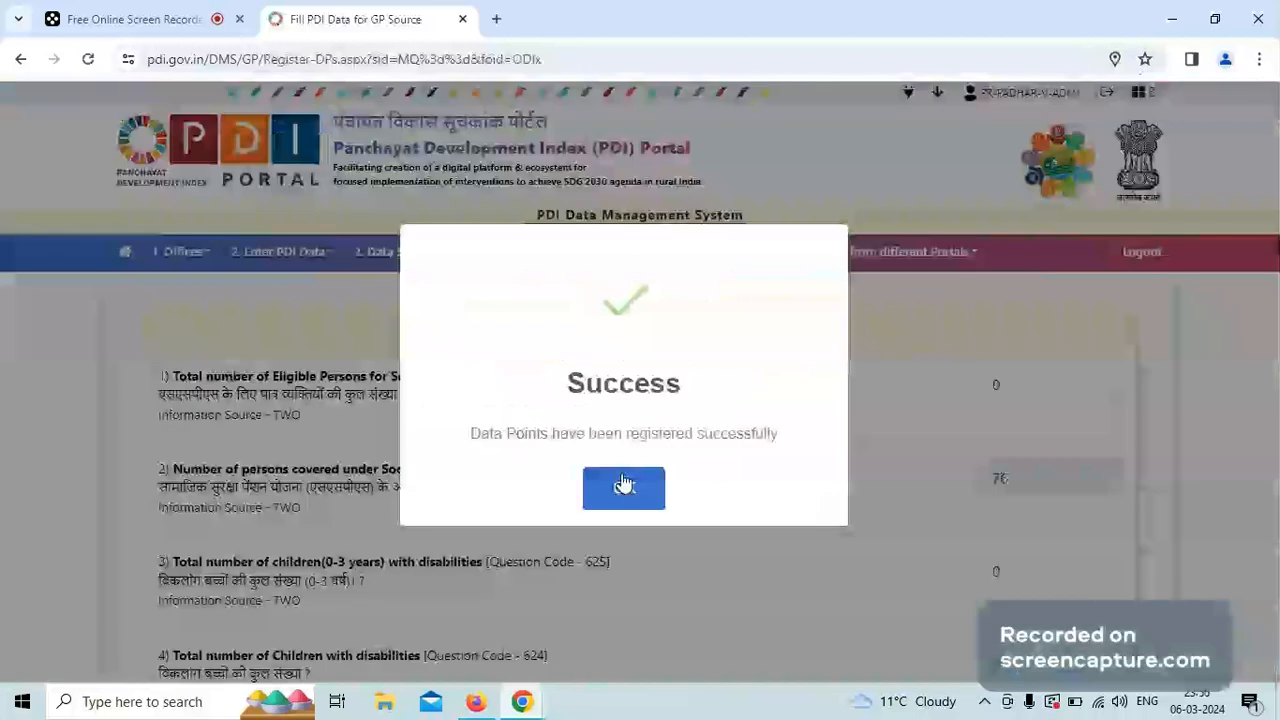
{"action": "left_click", "coordinate": [623, 485]}
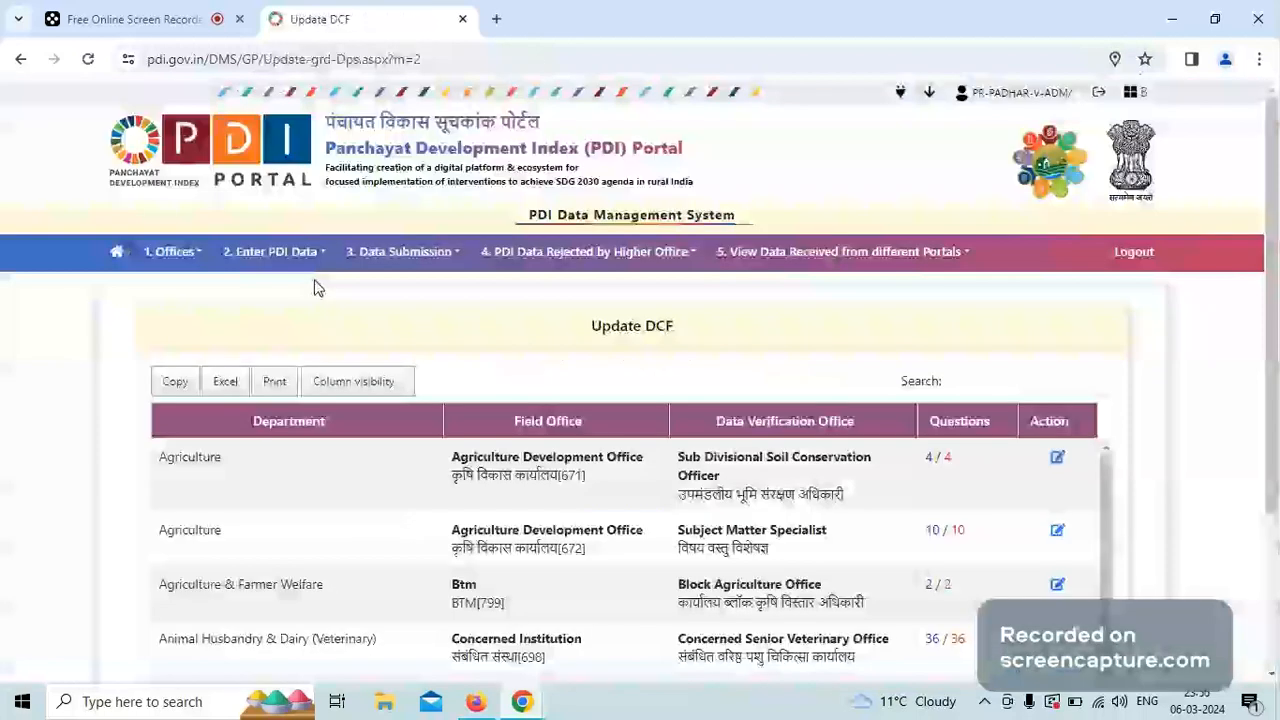
Register the Jal Shakti Vibhag Junior Engineer form from the Enter DCF list, revisiting its total water supply answer.
{"action": "mouse_move", "coordinate": [316, 256]}
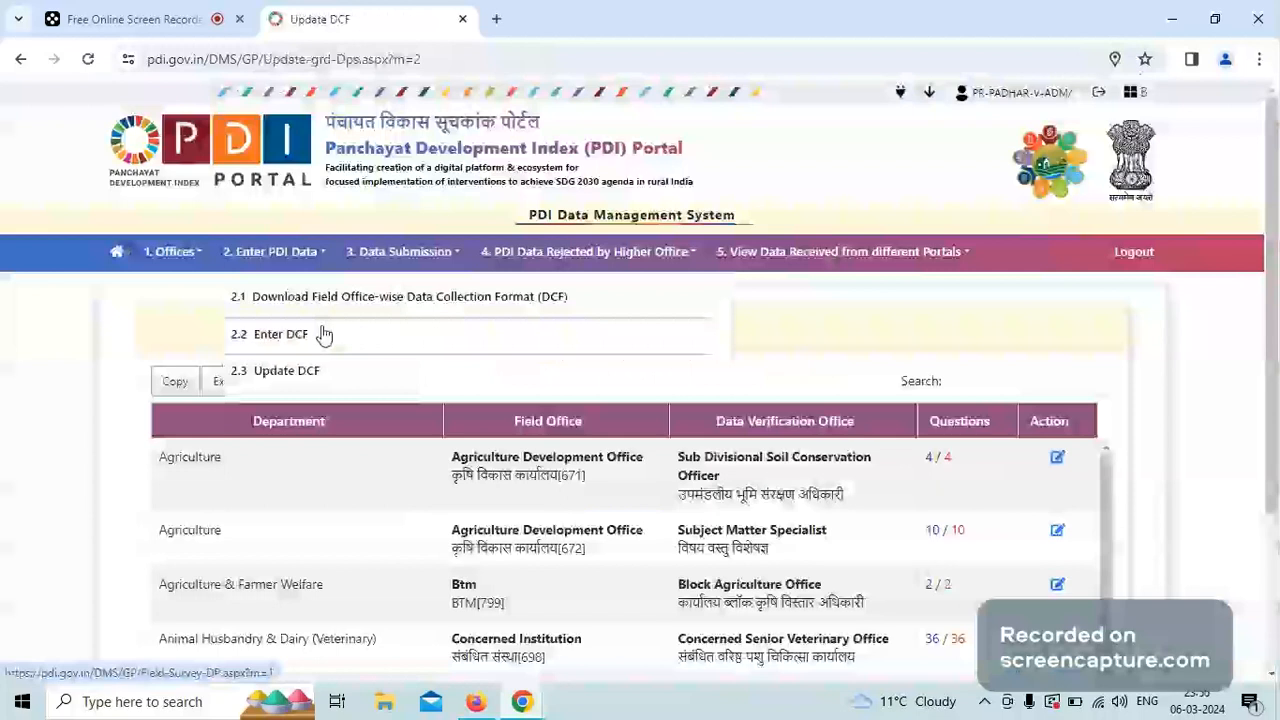
{"action": "left_click", "coordinate": [323, 334]}
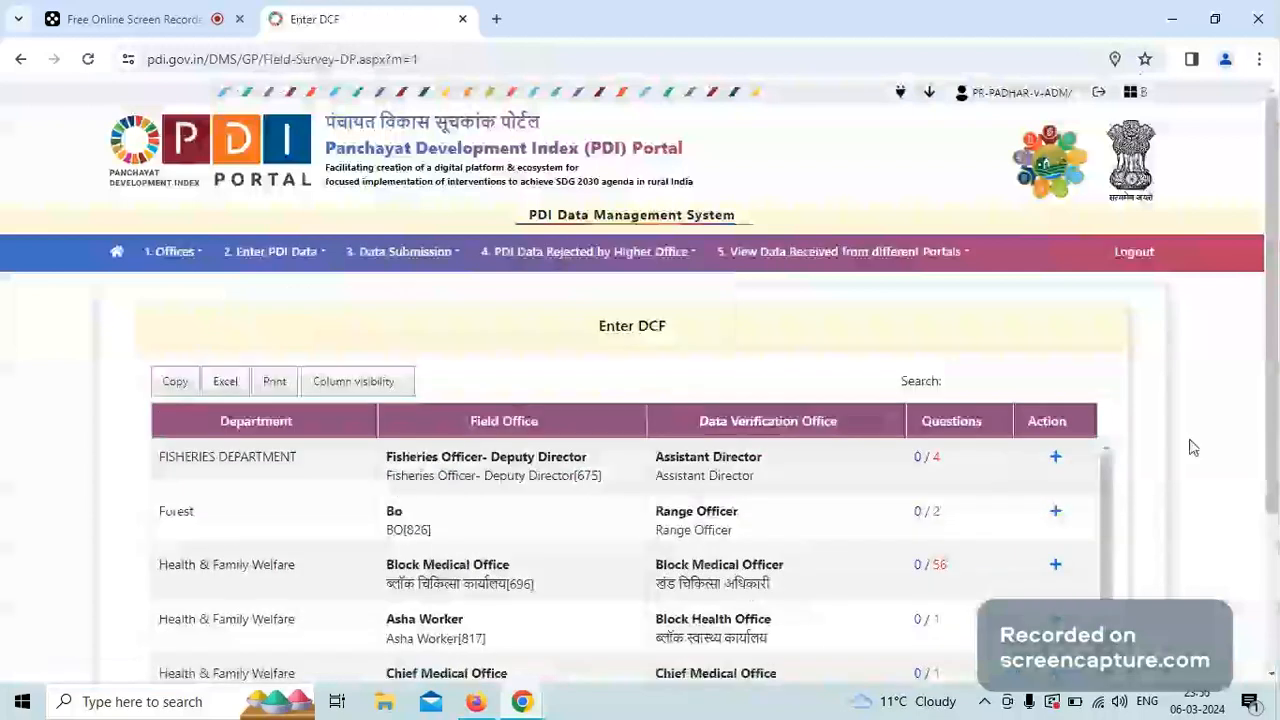
{"action": "scroll", "coordinate": [1191, 447], "scroll_direction": "down", "scroll_amount": 2}
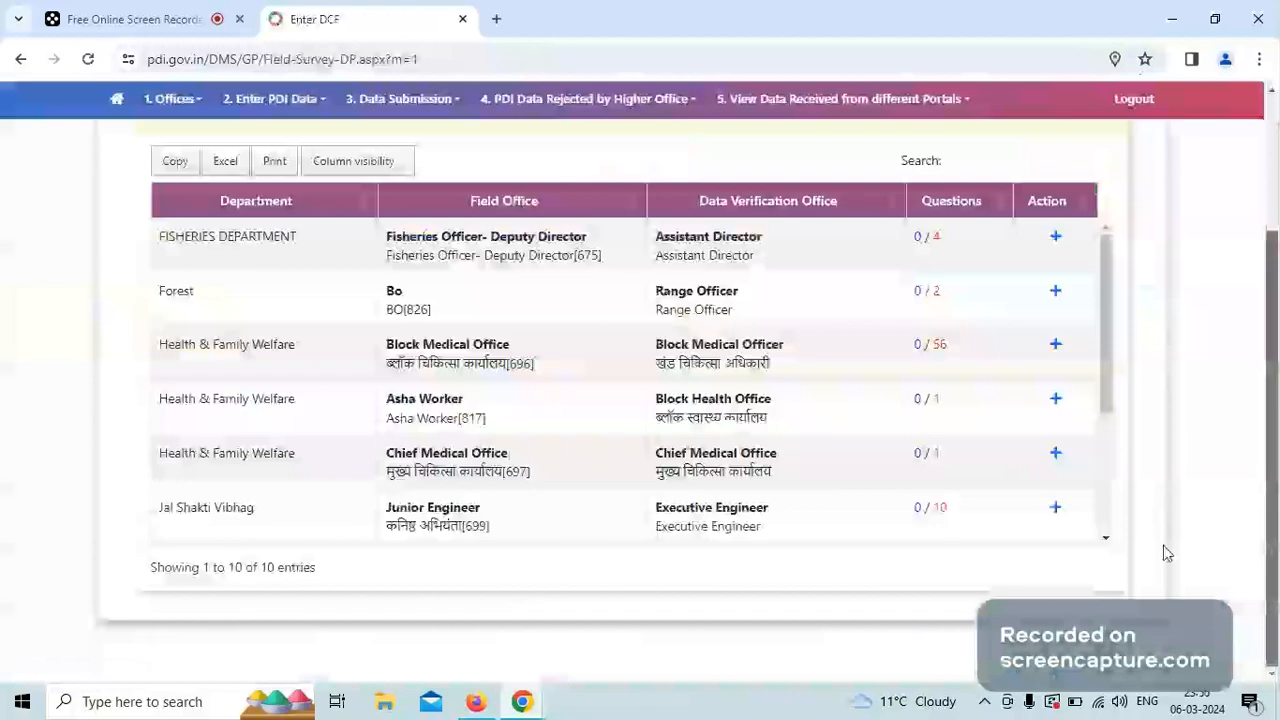
{"action": "left_click", "coordinate": [1055, 508]}
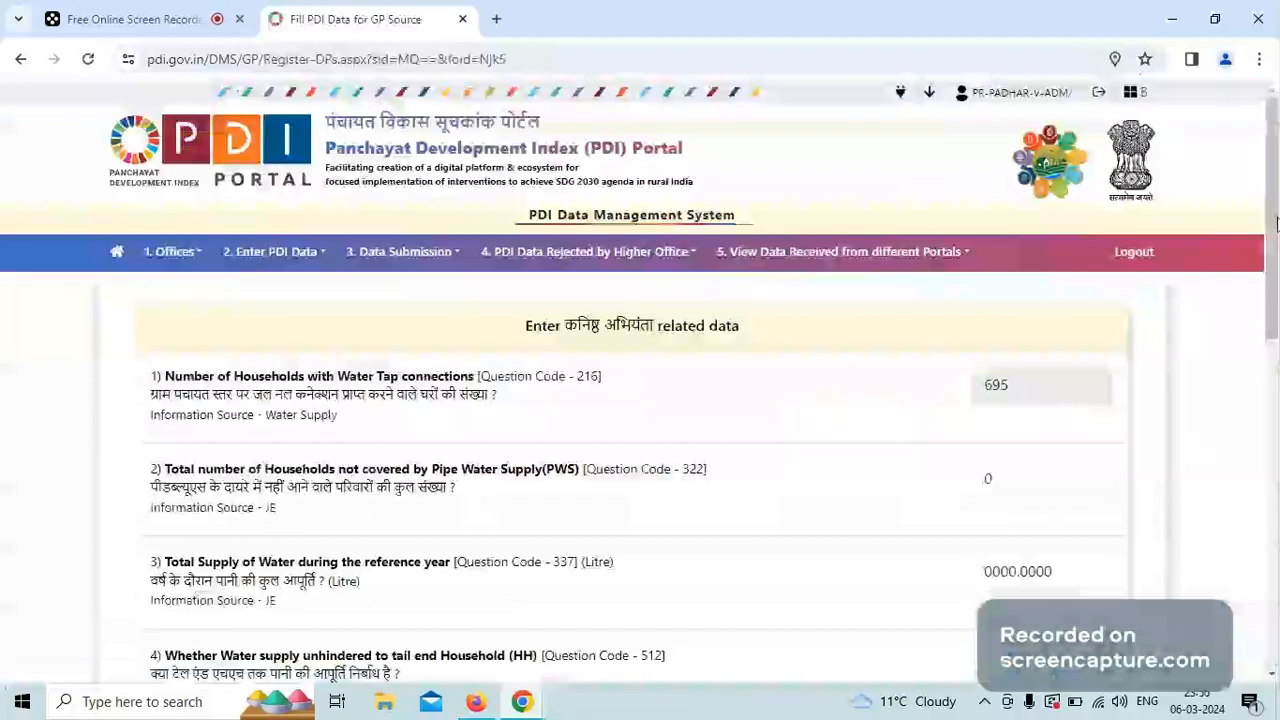
{"action": "left_click_drag", "start_coordinate": [1275, 222], "coordinate": [1275, 542]}
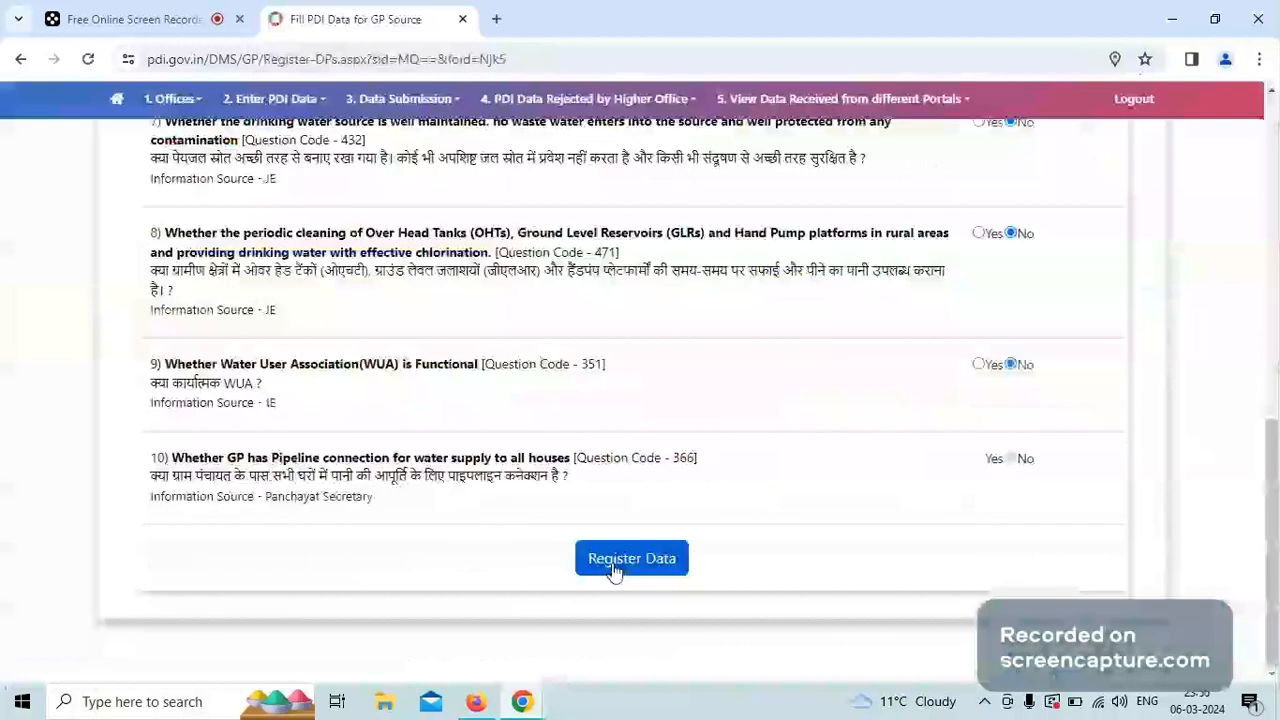
{"action": "left_click", "coordinate": [614, 566]}
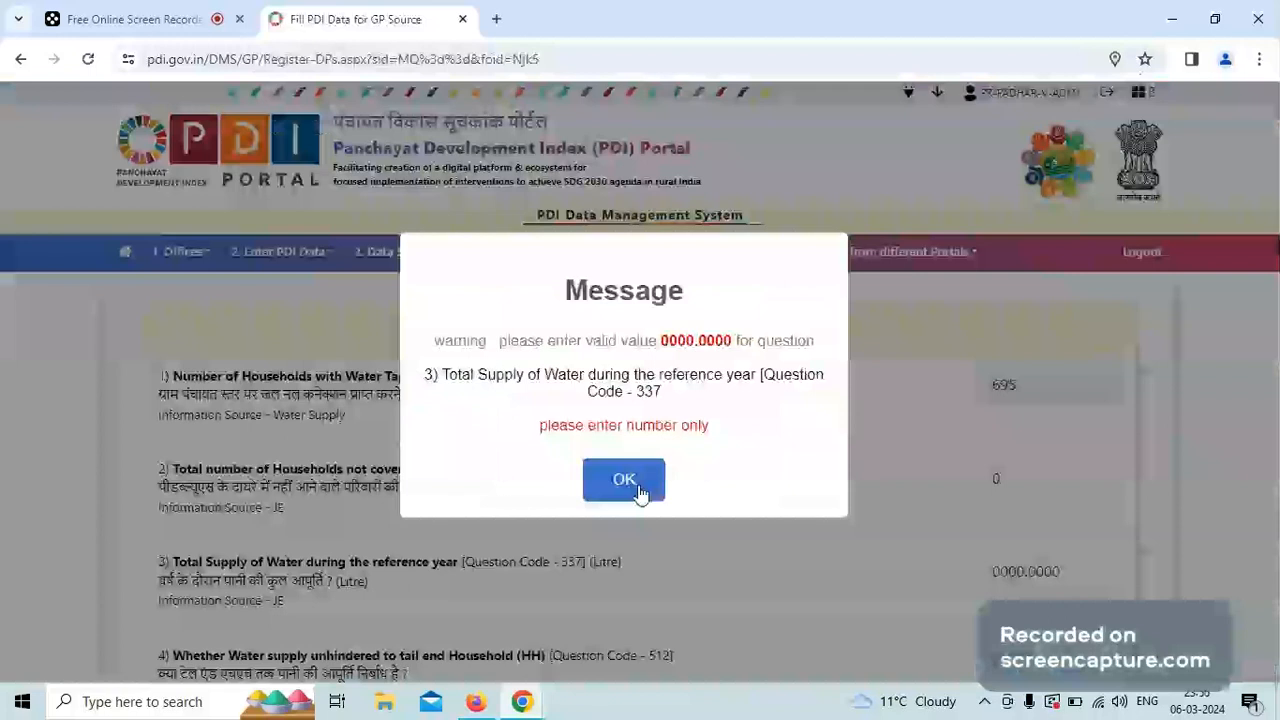
{"action": "left_click", "coordinate": [624, 481]}
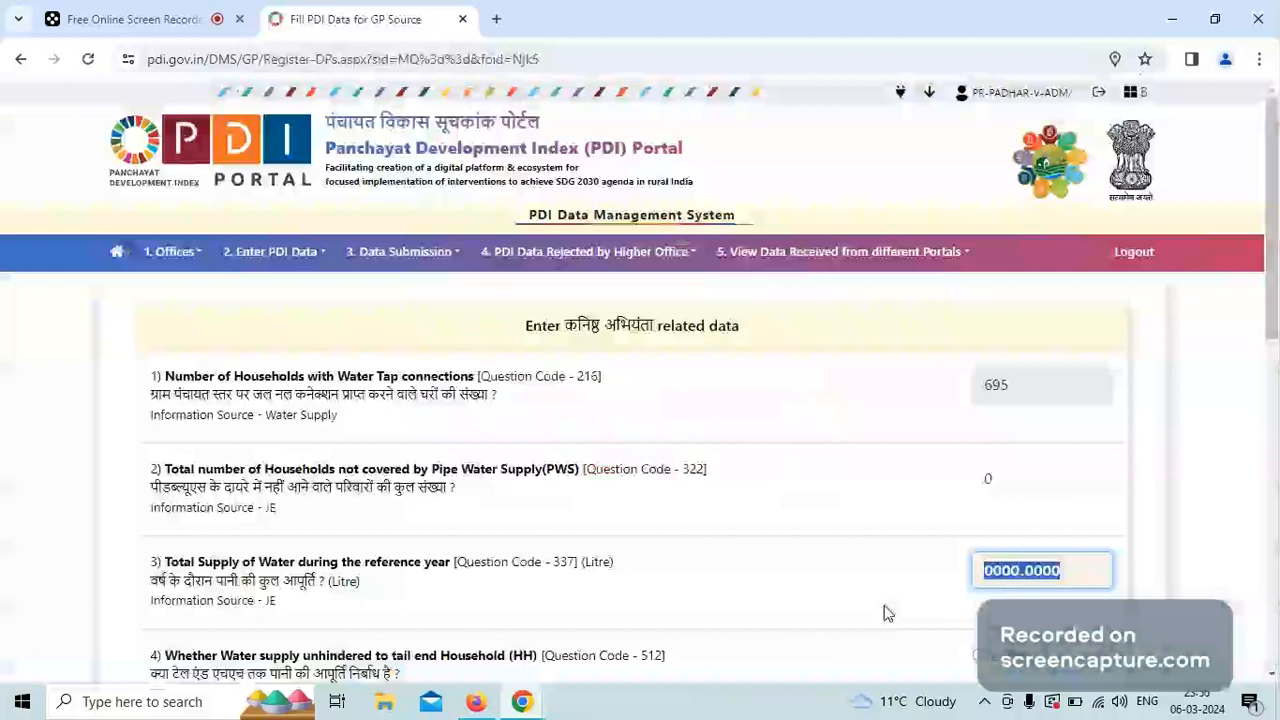
{"action": "left_click", "coordinate": [1273, 535]}
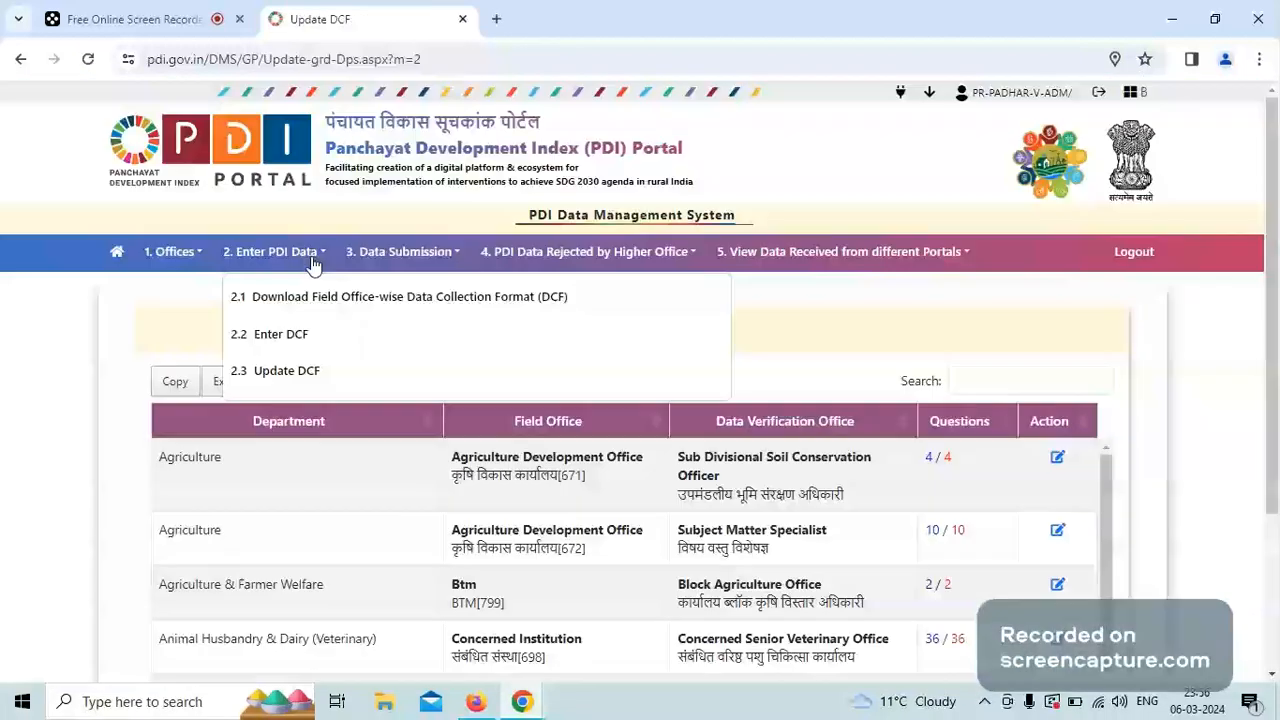
Register the Fisheries Officer- Deputy Director form from the Enter DCF list with its default No and 0 answers.
{"action": "left_click", "coordinate": [311, 335]}
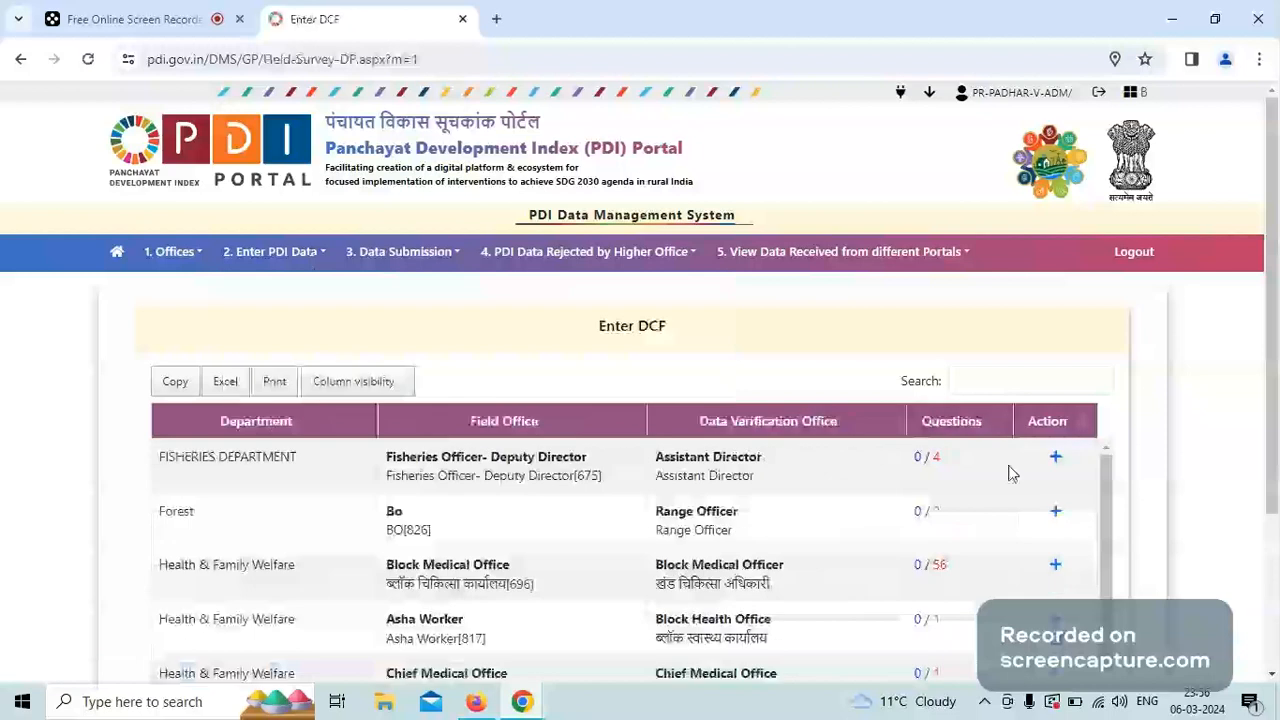
{"action": "left_click", "coordinate": [1056, 459]}
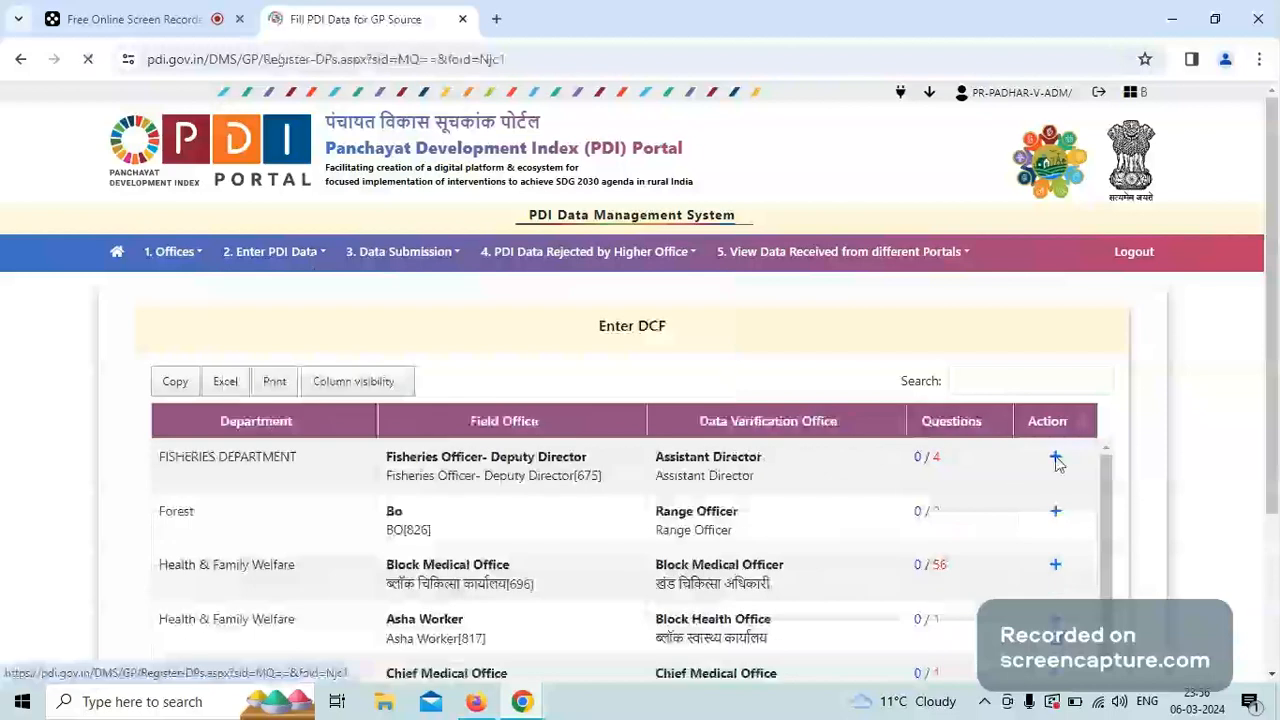
{"action": "left_click_drag", "start_coordinate": [1272, 385], "coordinate": [1276, 528]}
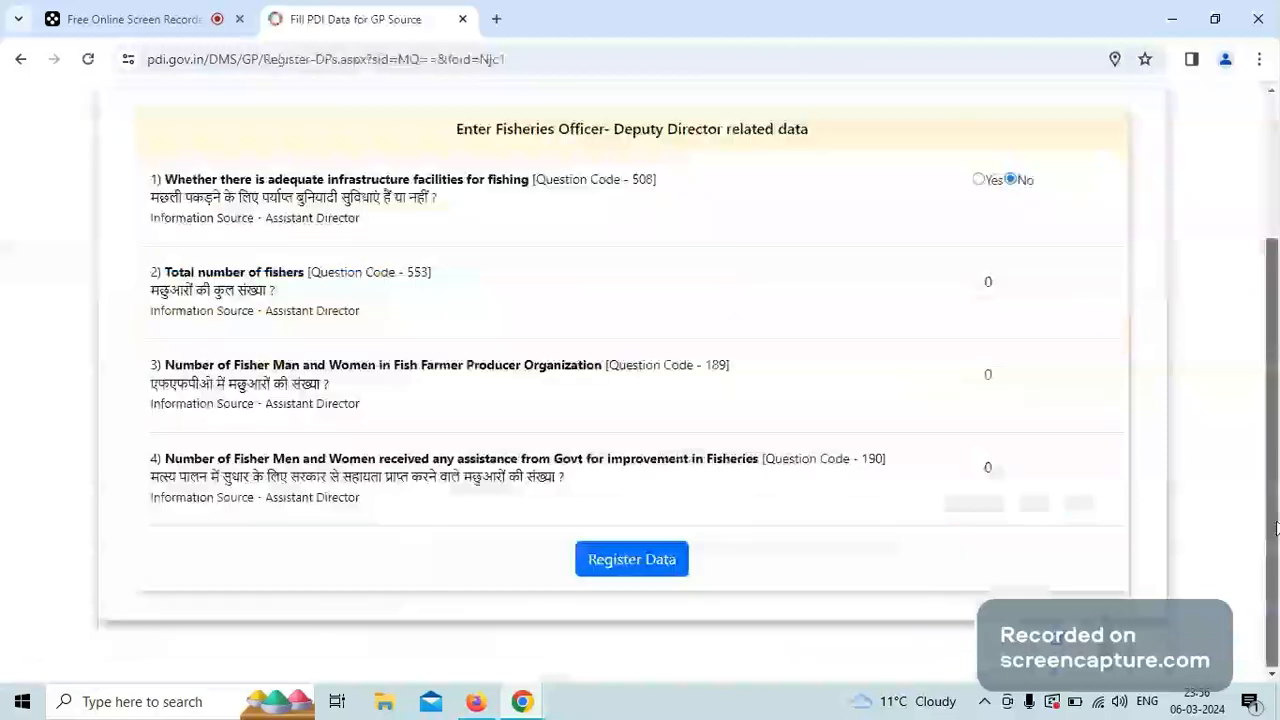
{"action": "left_click", "coordinate": [648, 562]}
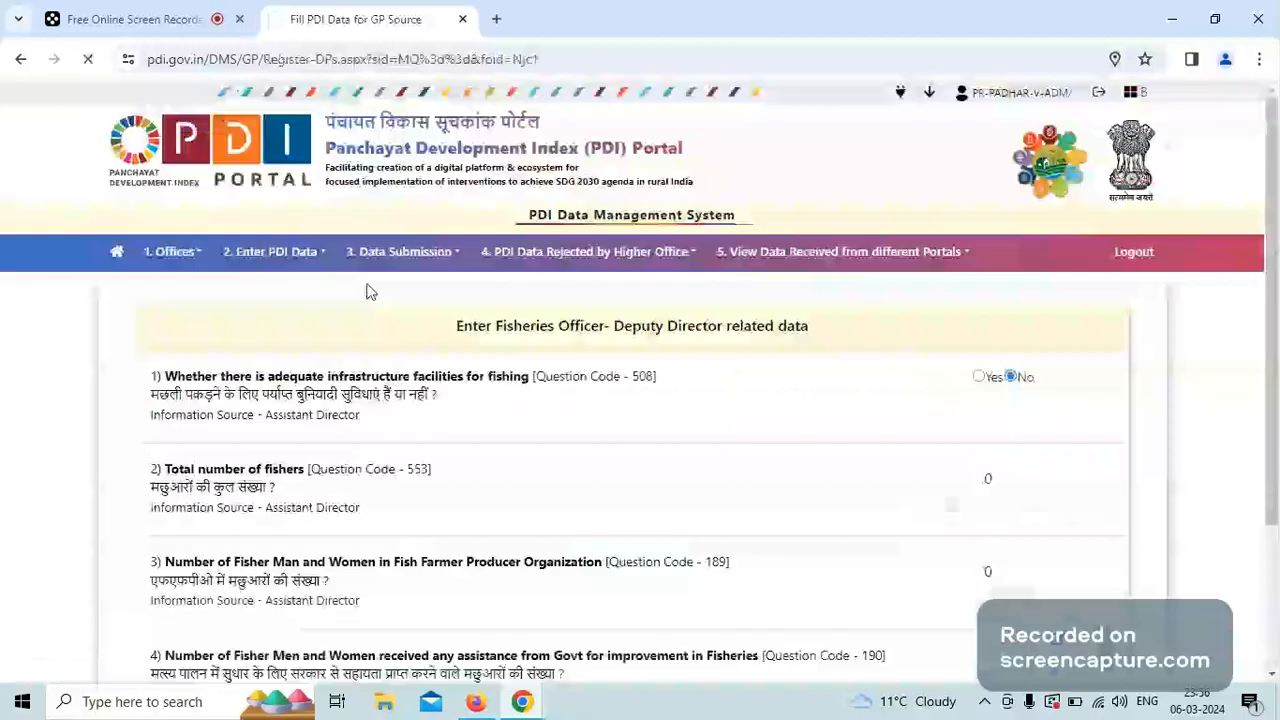
Register the Forest department BO form from the Enter DCF list.
{"action": "mouse_move", "coordinate": [319, 314]}
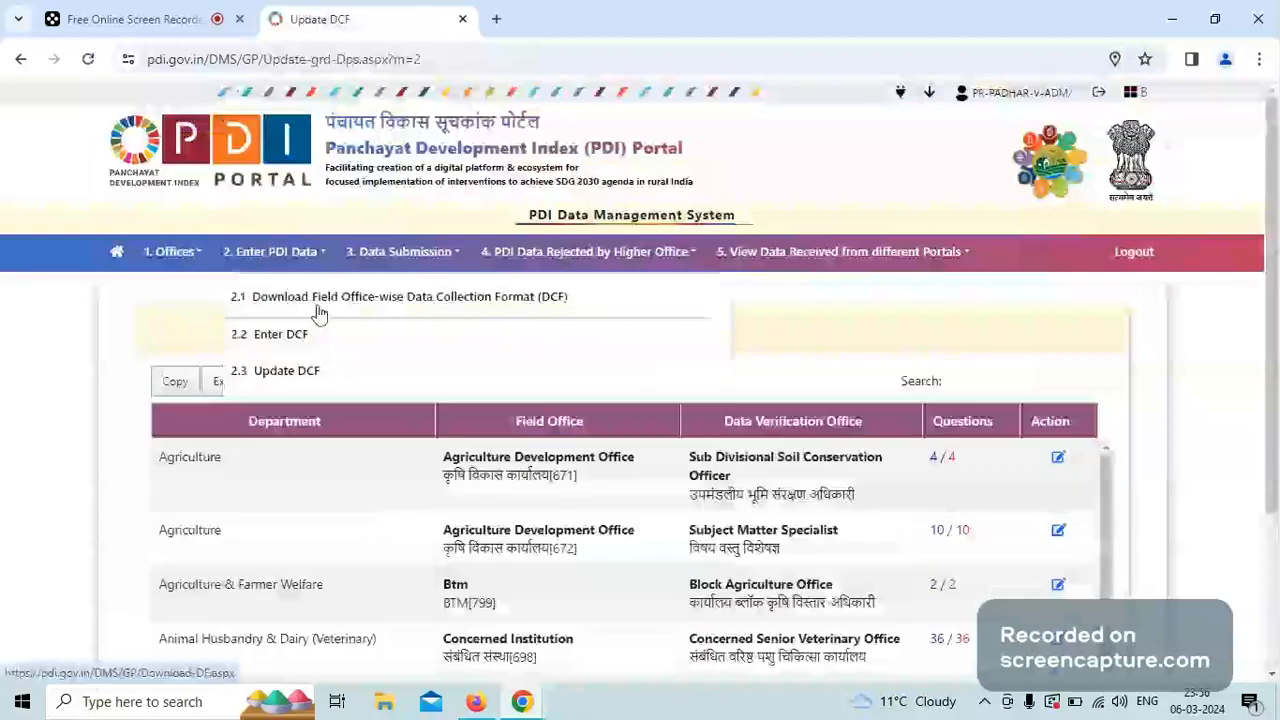
{"action": "left_click", "coordinate": [318, 334]}
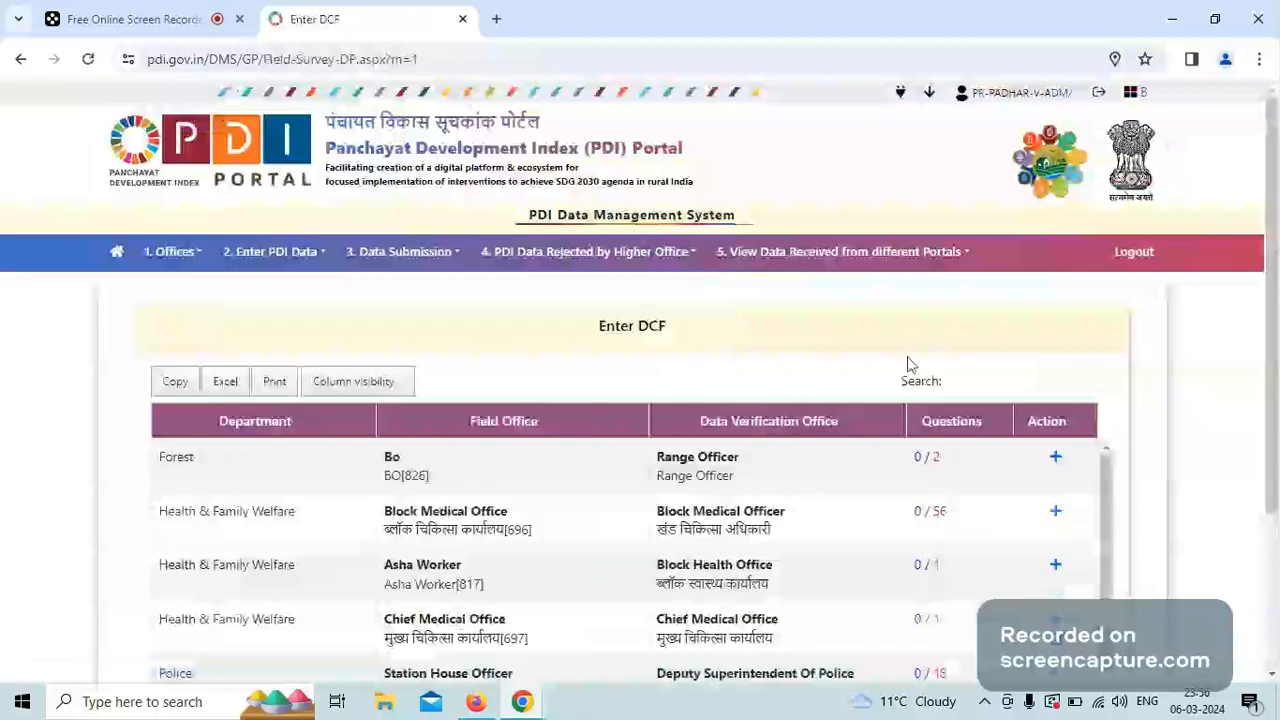
{"action": "left_click", "coordinate": [1056, 459]}
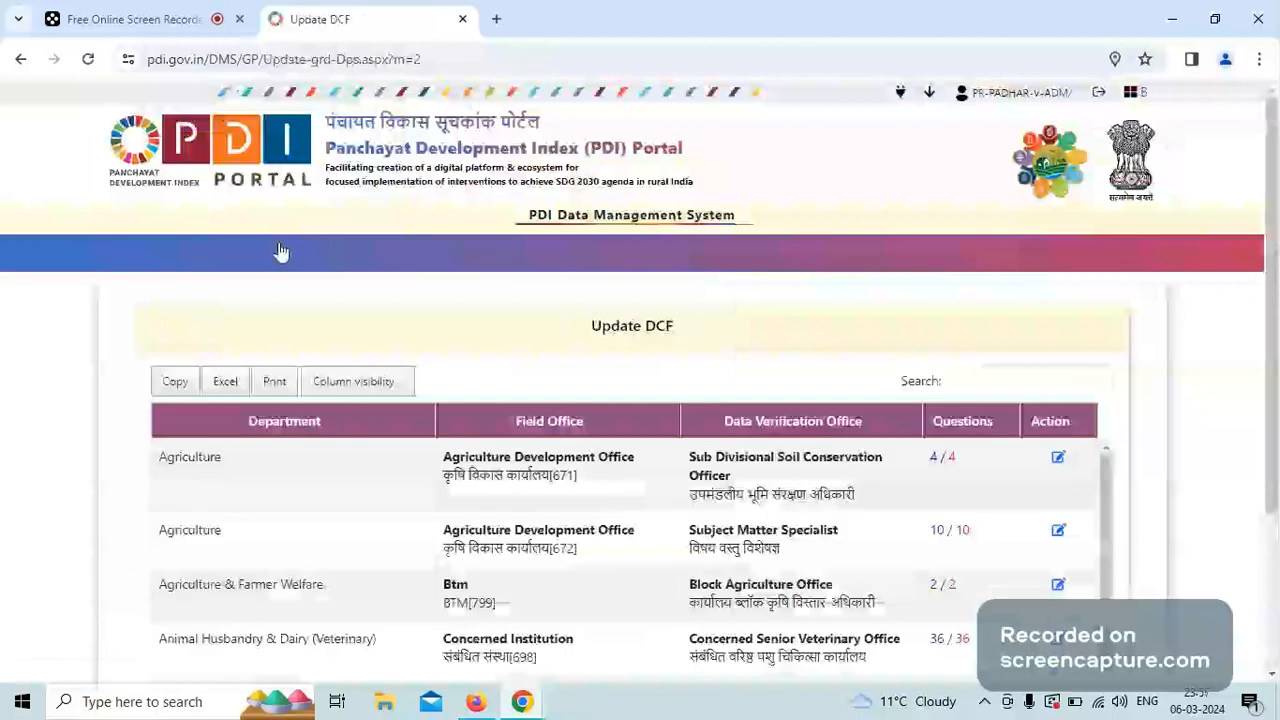
Register the Health & Family Welfare Block Medical Office form from the Enter DCF list, leaving its answers at their defaults.
{"action": "left_click", "coordinate": [281, 252]}
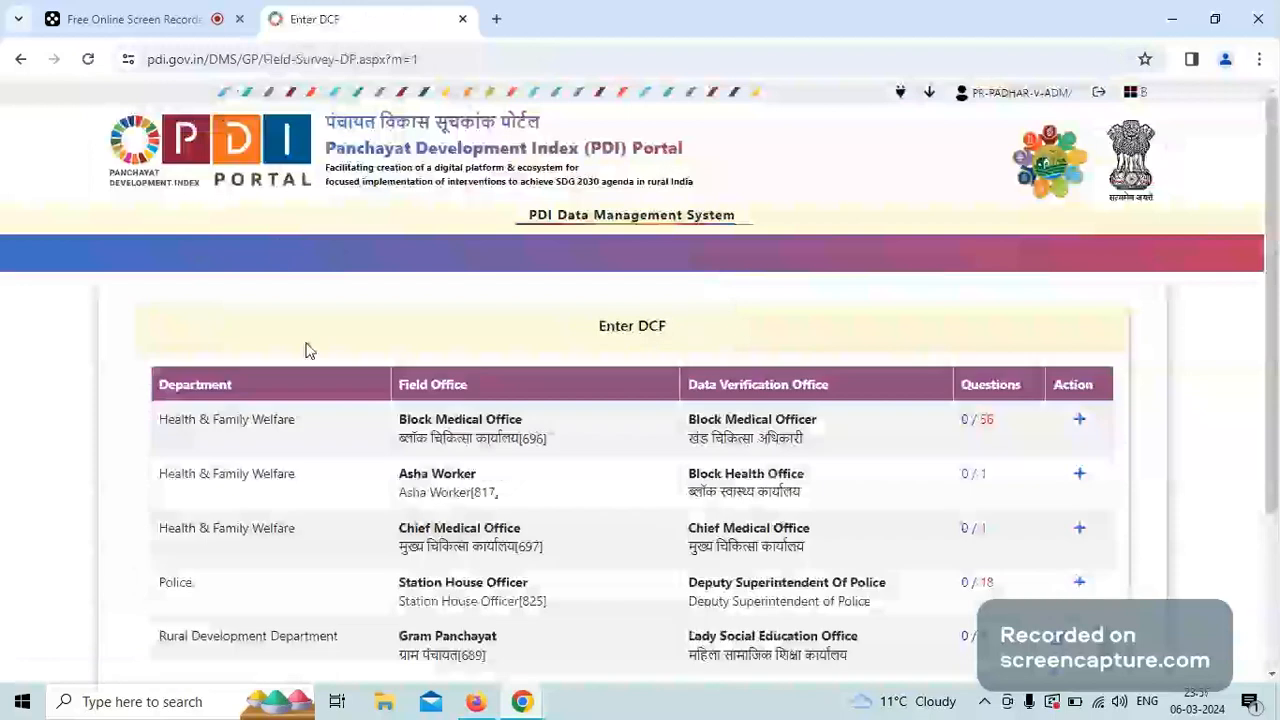
{"action": "left_click", "coordinate": [1060, 464]}
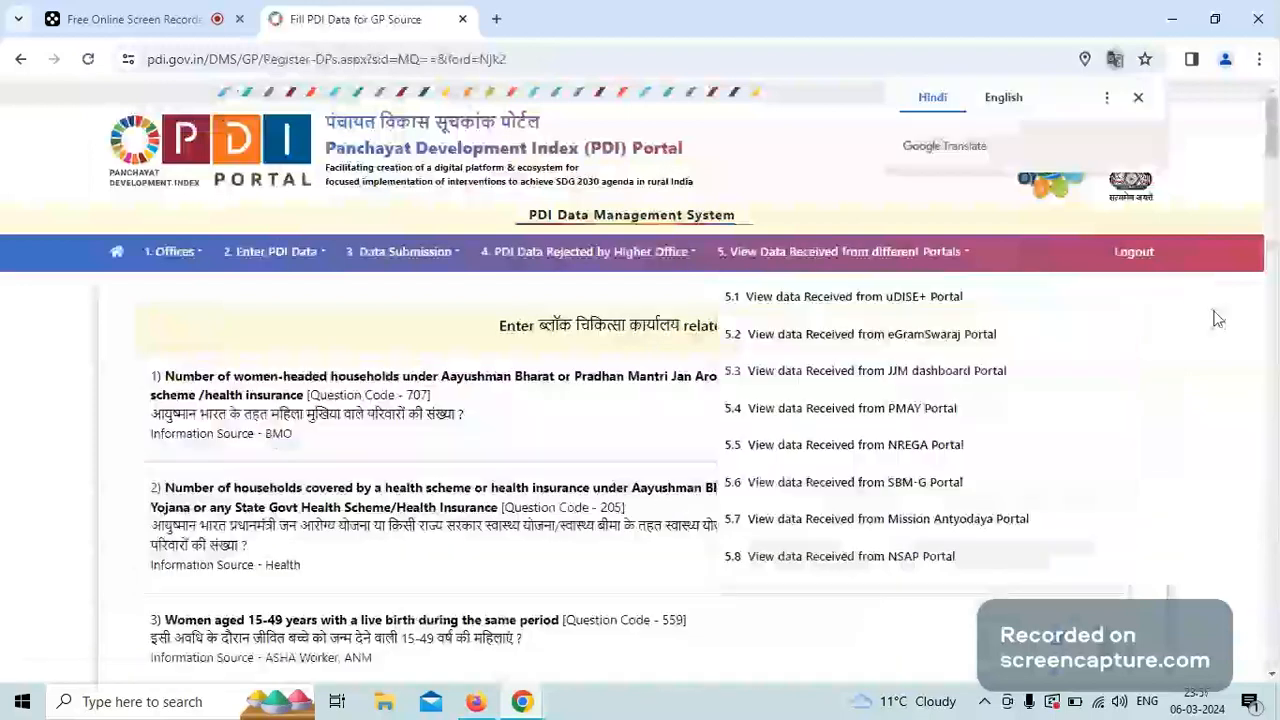
{"action": "scroll", "coordinate": [1243, 421], "scroll_direction": "down", "scroll_amount": 20}
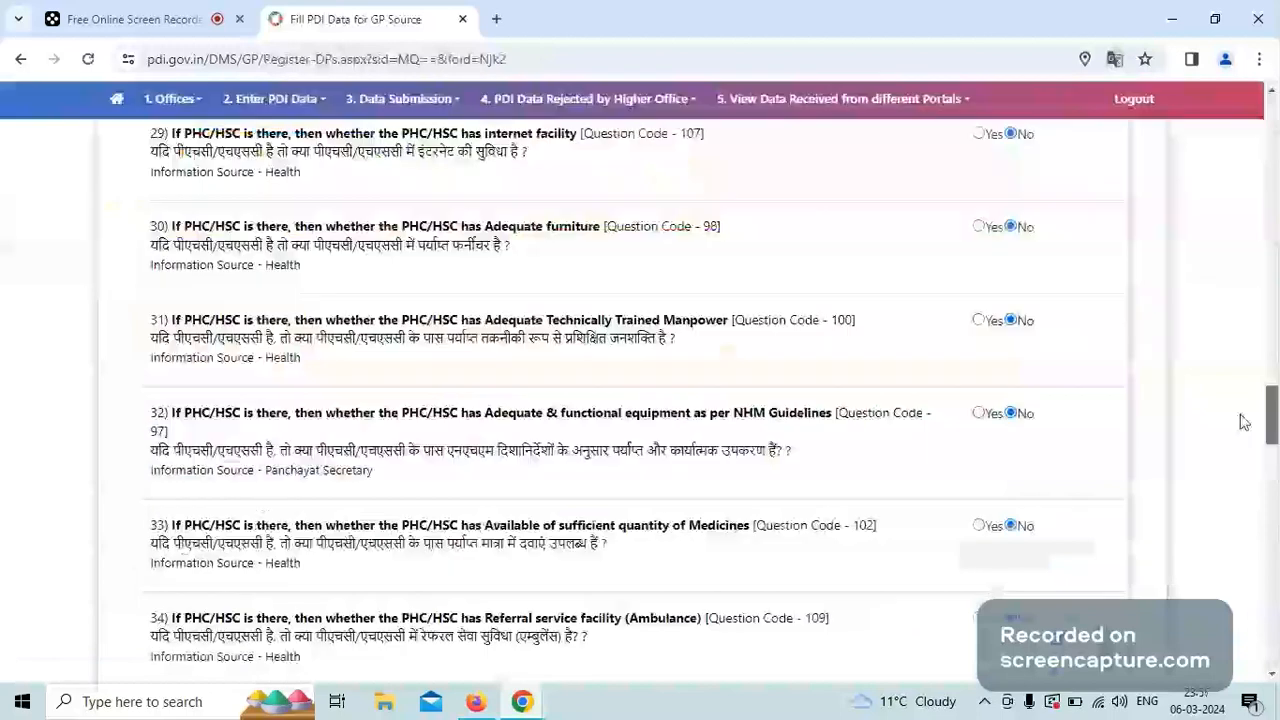
{"action": "scroll", "coordinate": [645, 476], "scroll_direction": "down", "scroll_amount": 20}
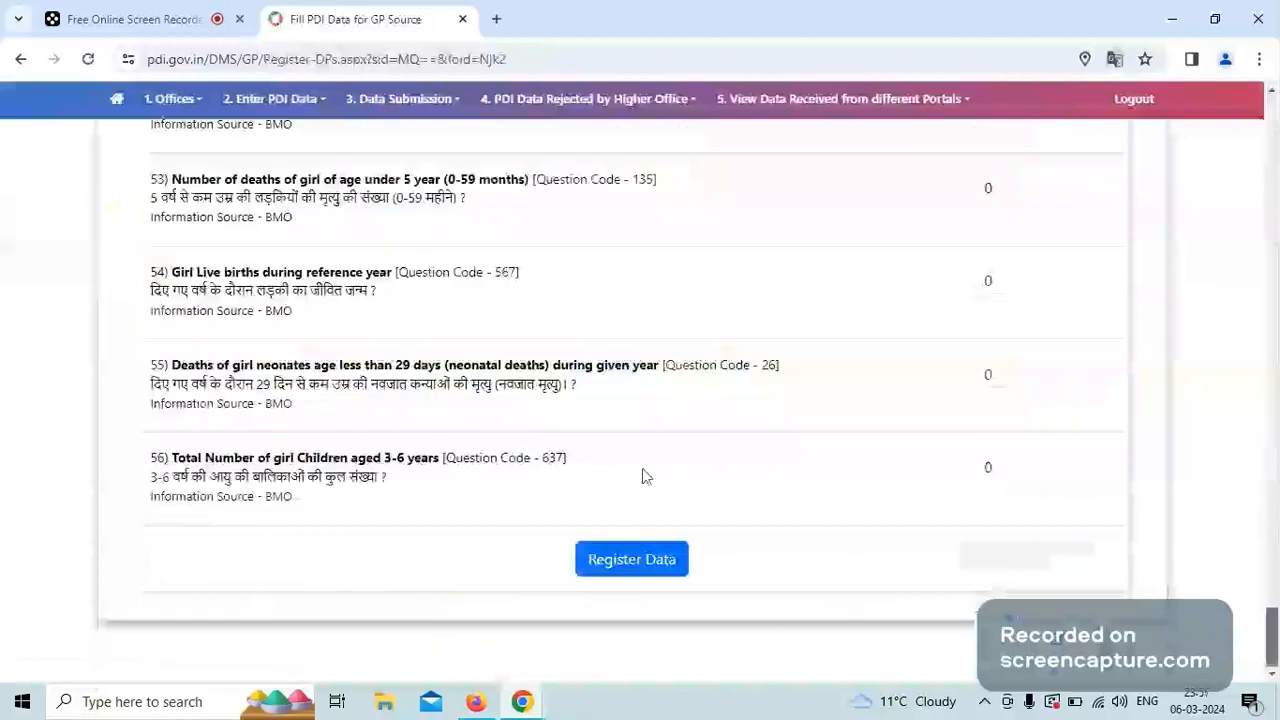
{"action": "left_click", "coordinate": [641, 568]}
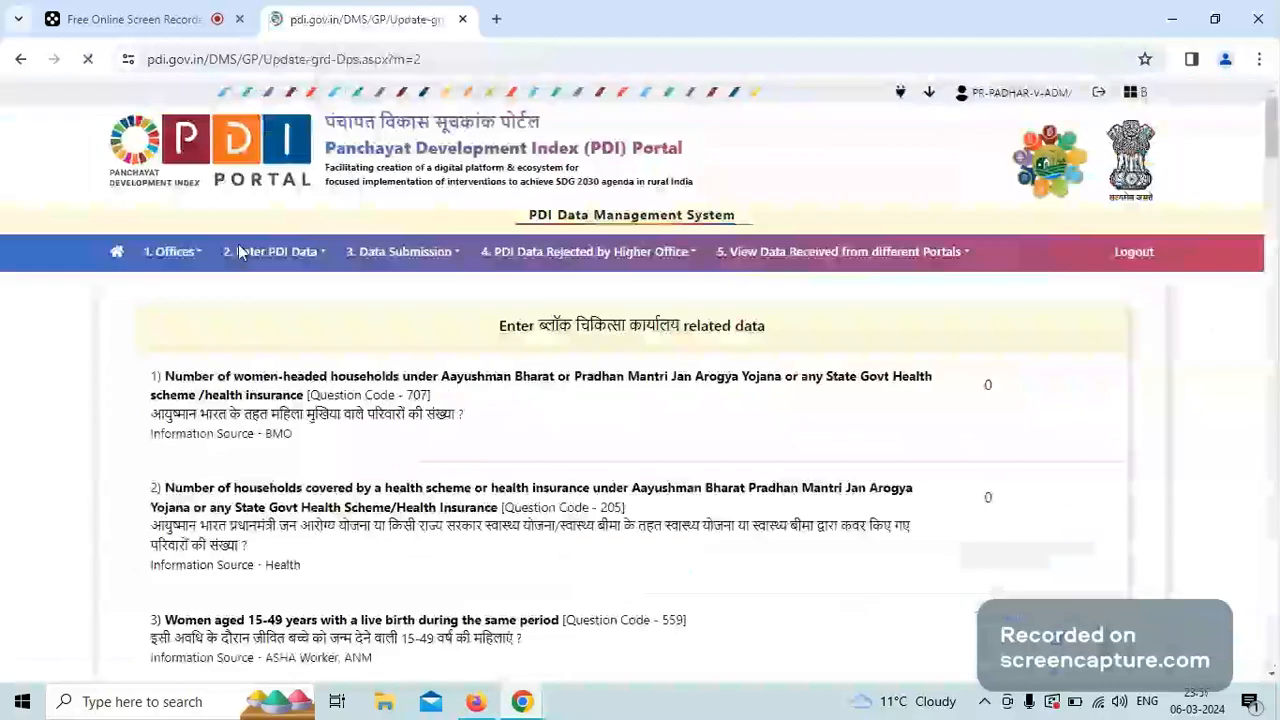
Register the Women and Child Development Anganwadi Workers form from the Enter DCF list, leaving its answers at their defaults.
{"action": "left_click", "coordinate": [240, 251]}
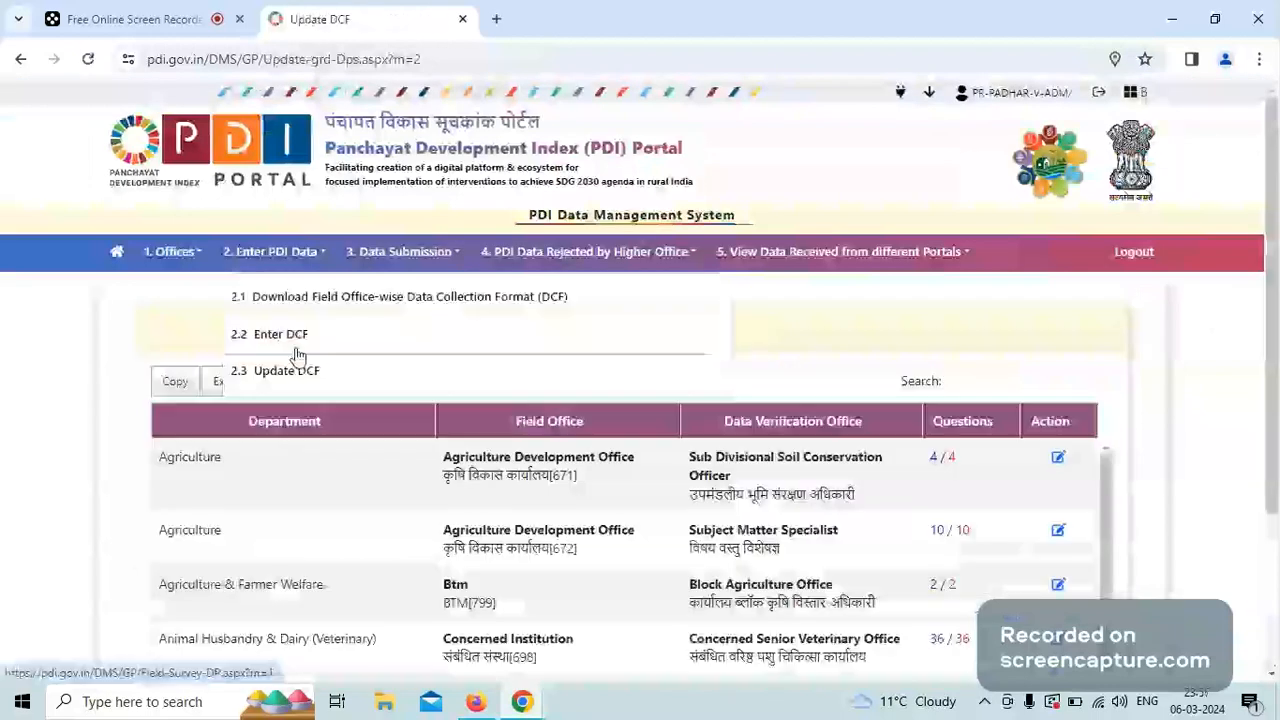
{"action": "left_click", "coordinate": [296, 350]}
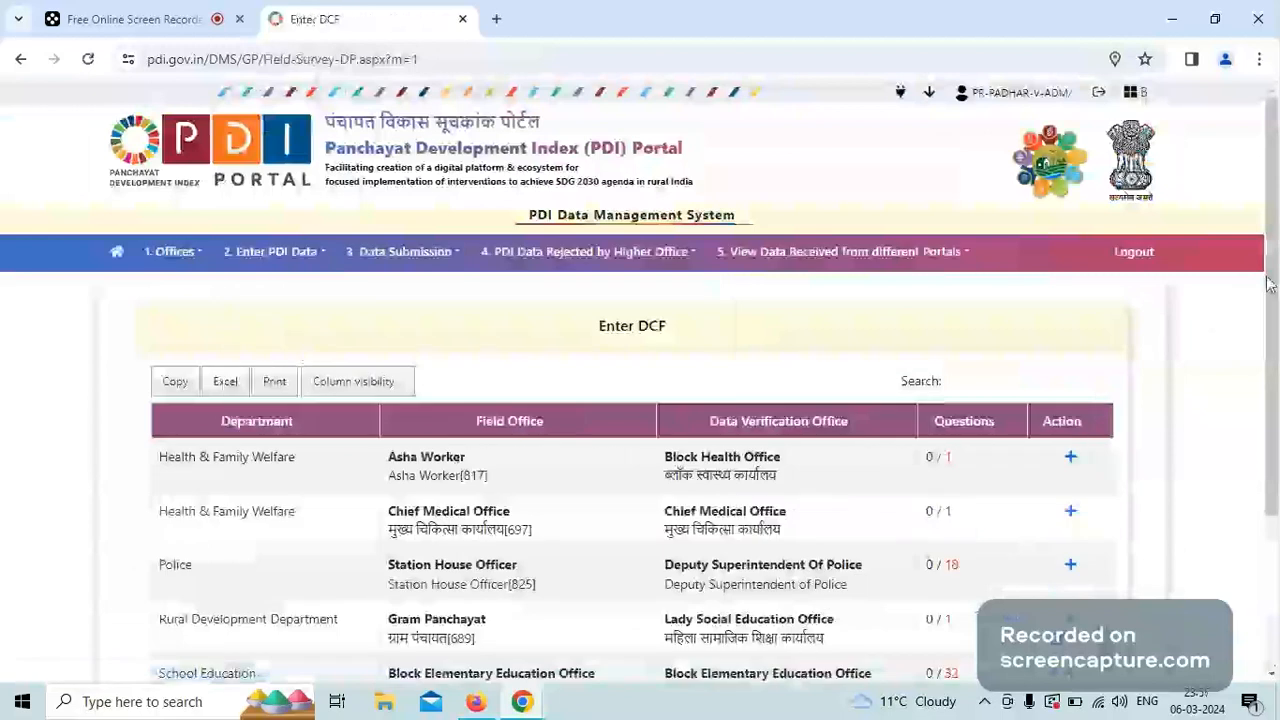
{"action": "left_click_drag", "start_coordinate": [1268, 283], "coordinate": [1265, 425]}
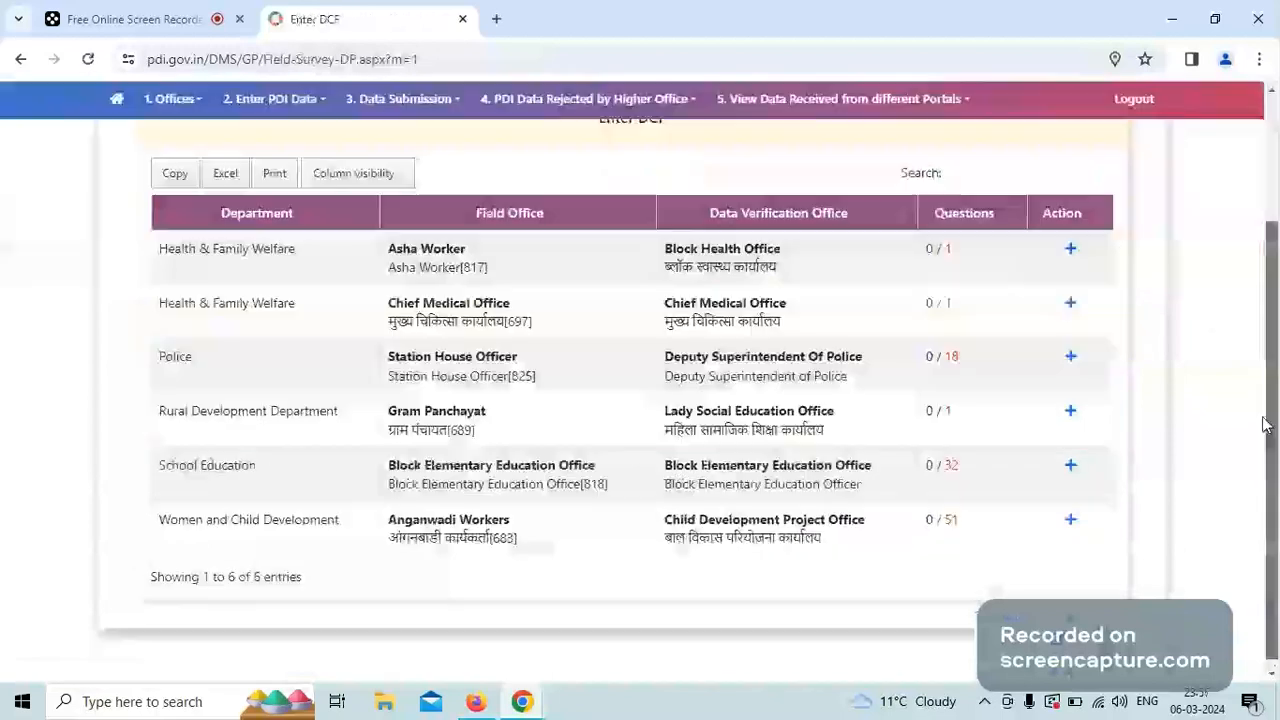
{"action": "left_click", "coordinate": [1071, 521]}
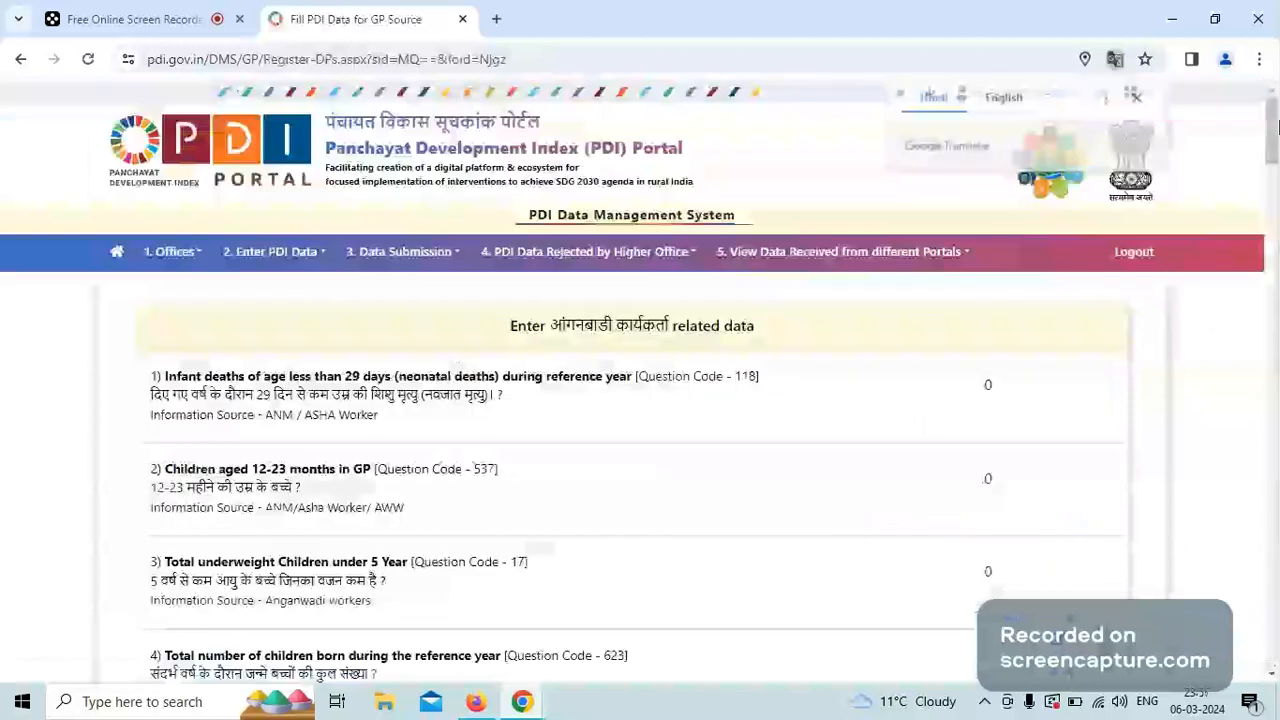
{"action": "left_click_drag", "start_coordinate": [1278, 126], "coordinate": [1277, 697]}
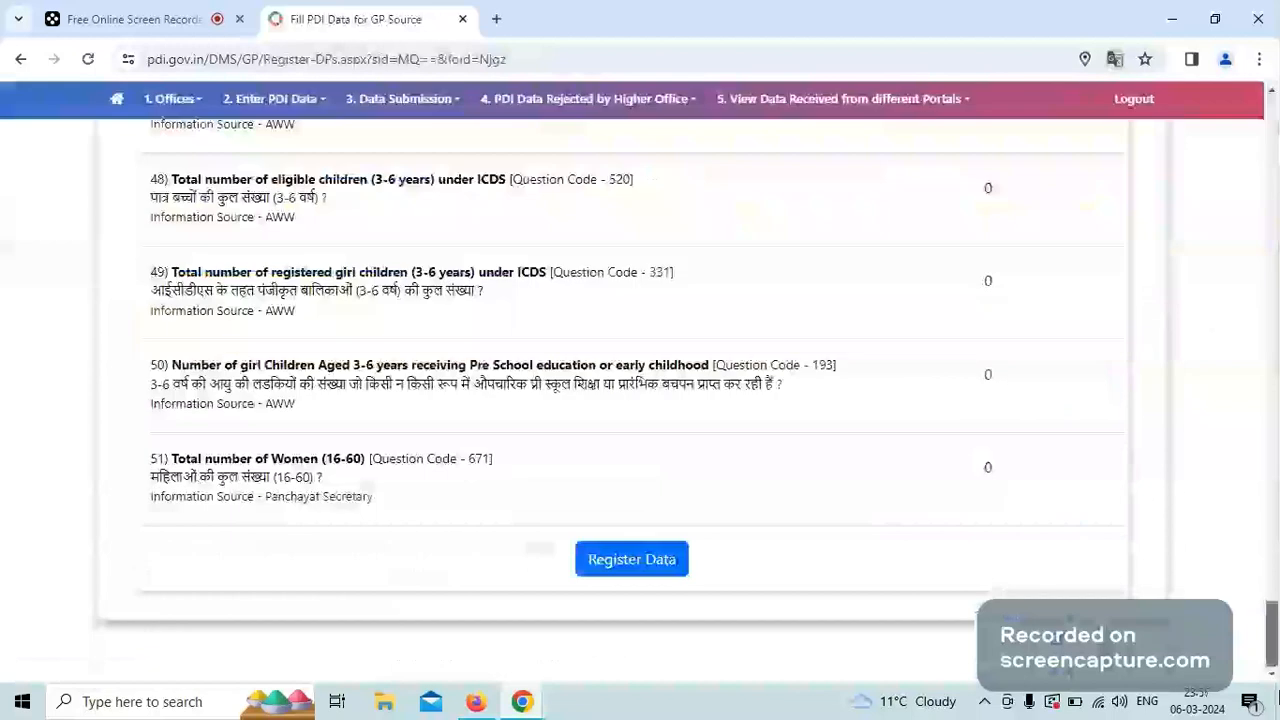
{"action": "left_click", "coordinate": [679, 561]}
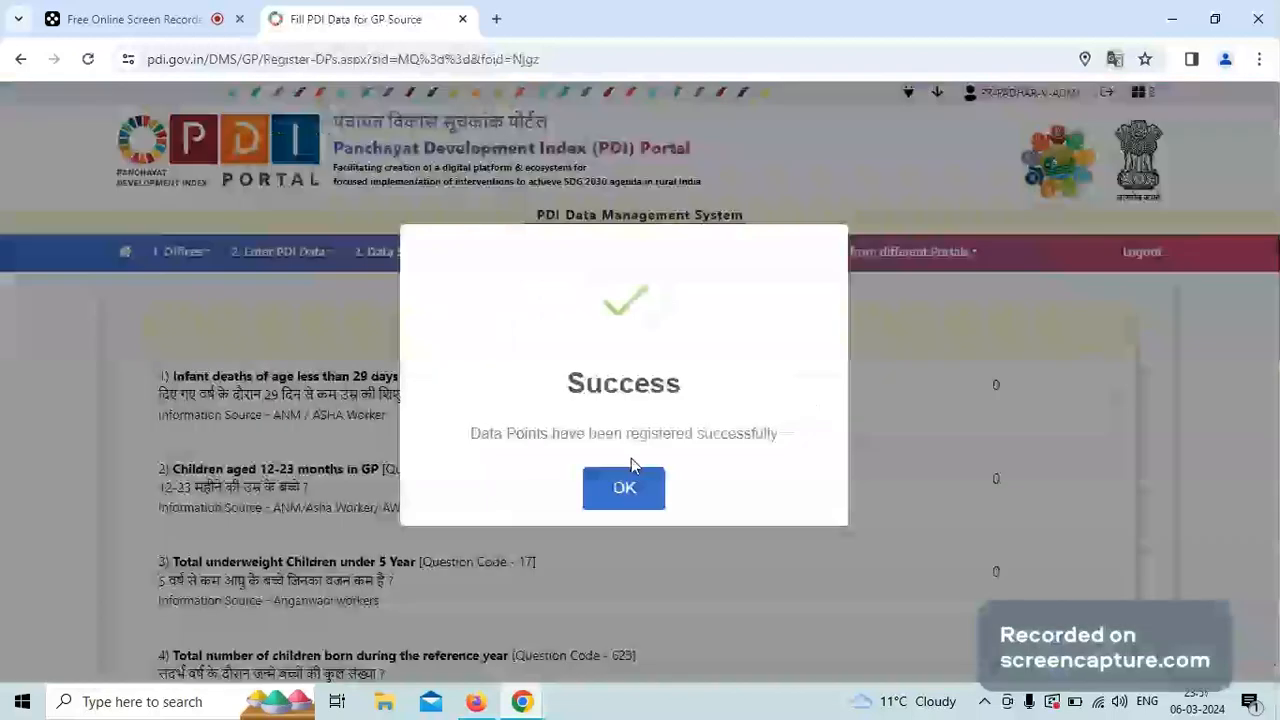
{"action": "left_click", "coordinate": [628, 485]}
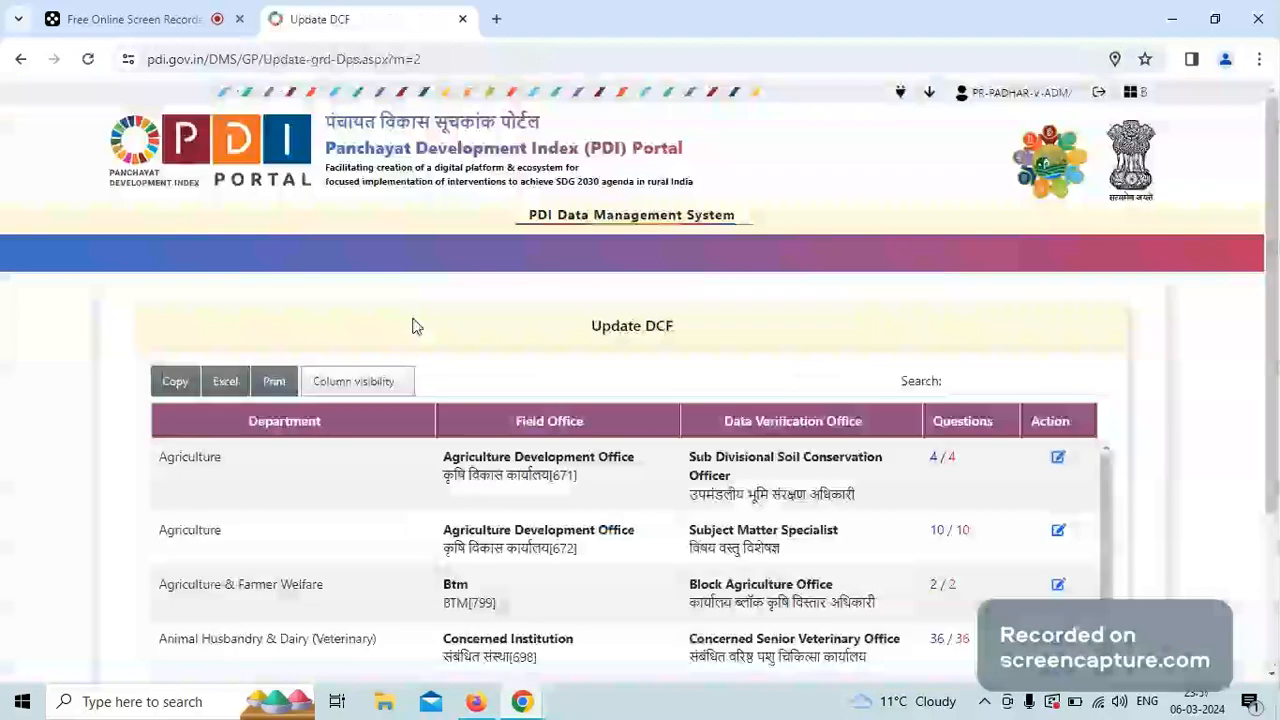
Register the Health & Family Welfare Asha Worker form from the Enter DCF list.
{"action": "mouse_move", "coordinate": [290, 252]}
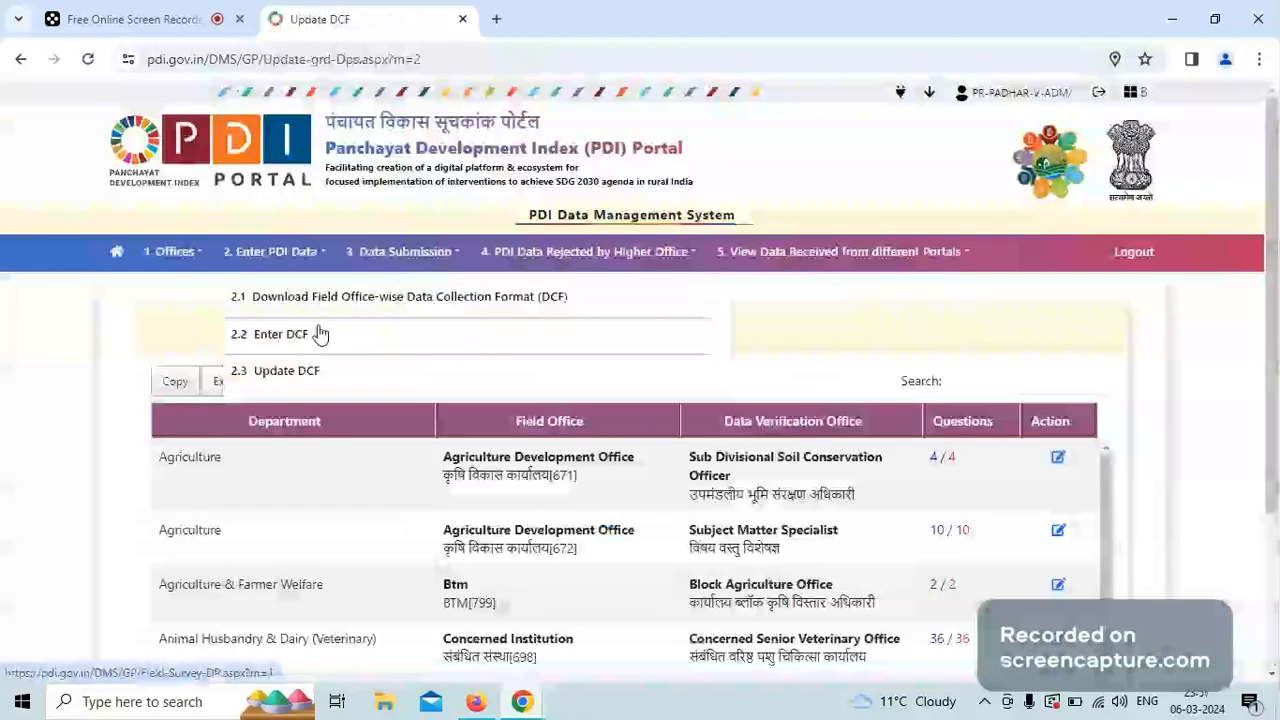
{"action": "left_click", "coordinate": [320, 334]}
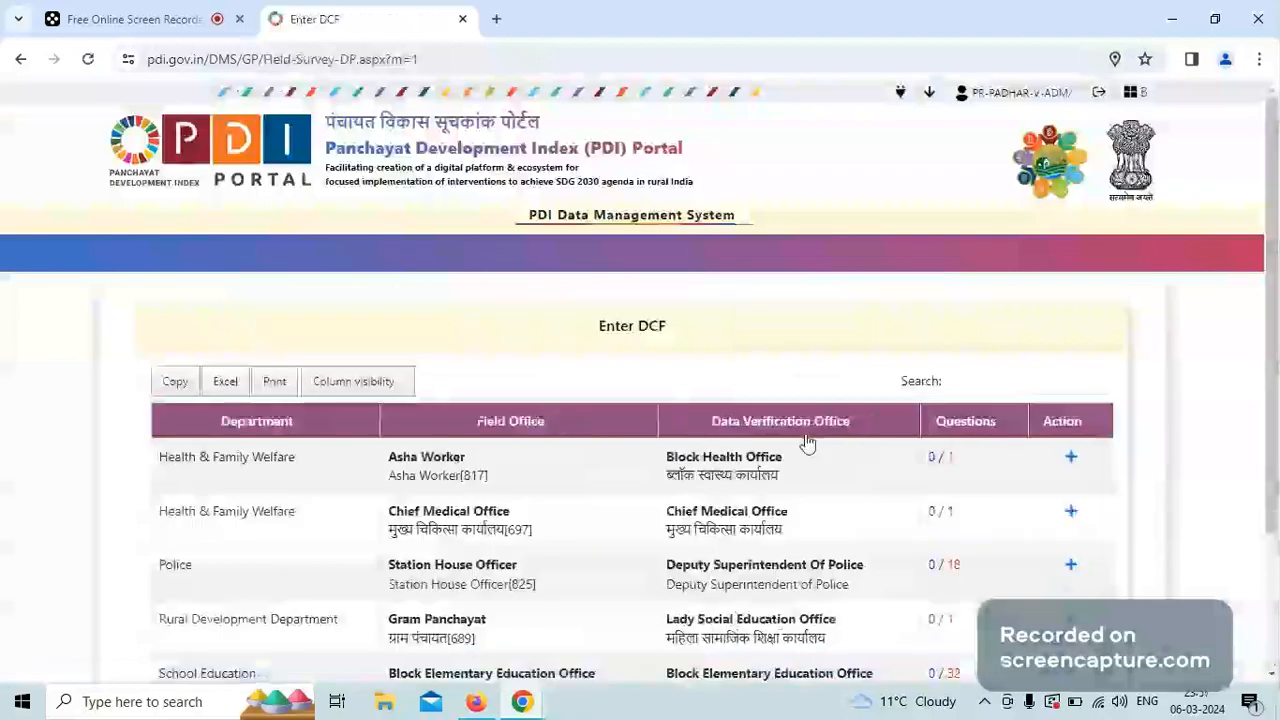
{"action": "left_click", "coordinate": [1071, 457]}
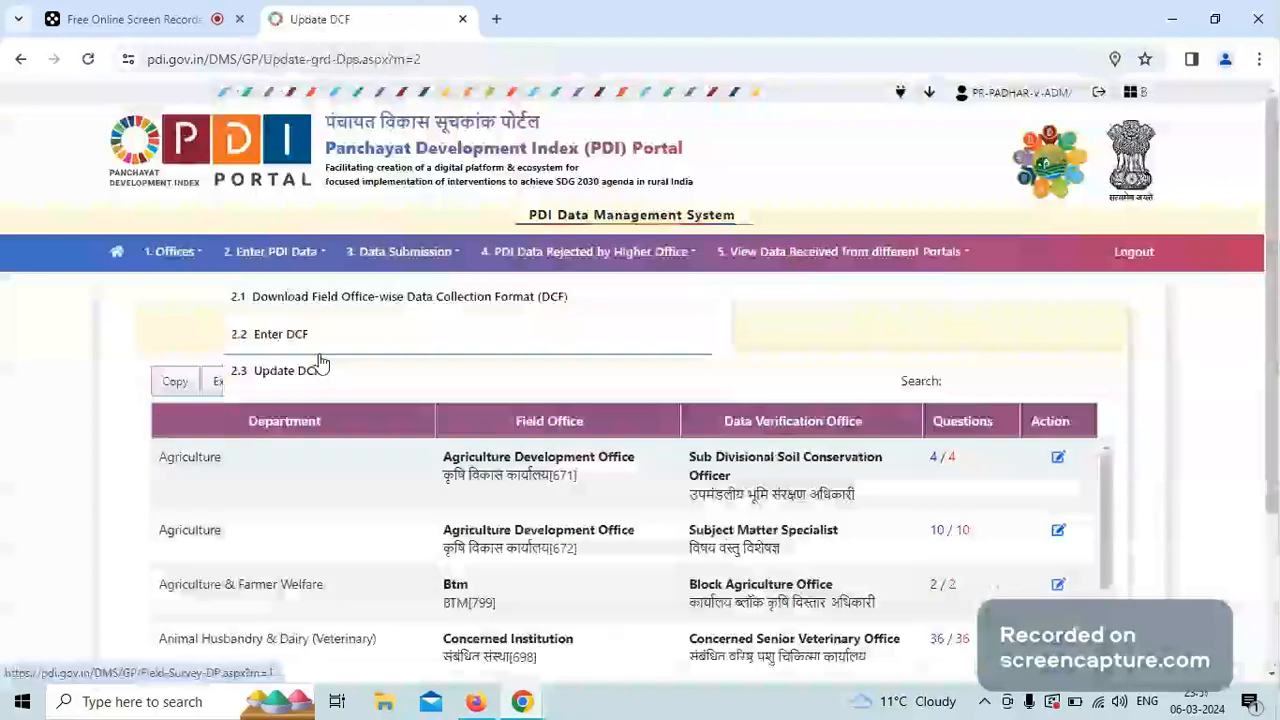
Register the Chief Medical Office form from the Enter DCF list, keeping its prefilled number of street lights.
{"action": "left_click", "coordinate": [321, 350]}
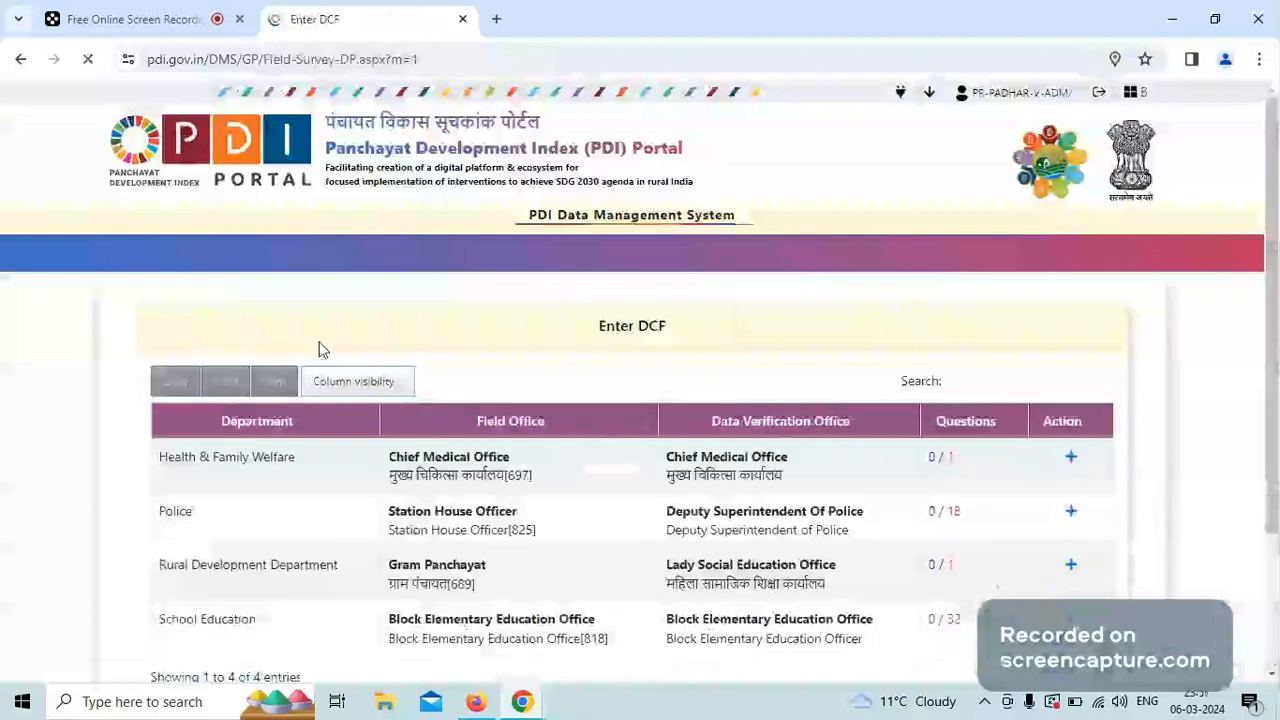
{"action": "left_click", "coordinate": [1070, 459]}
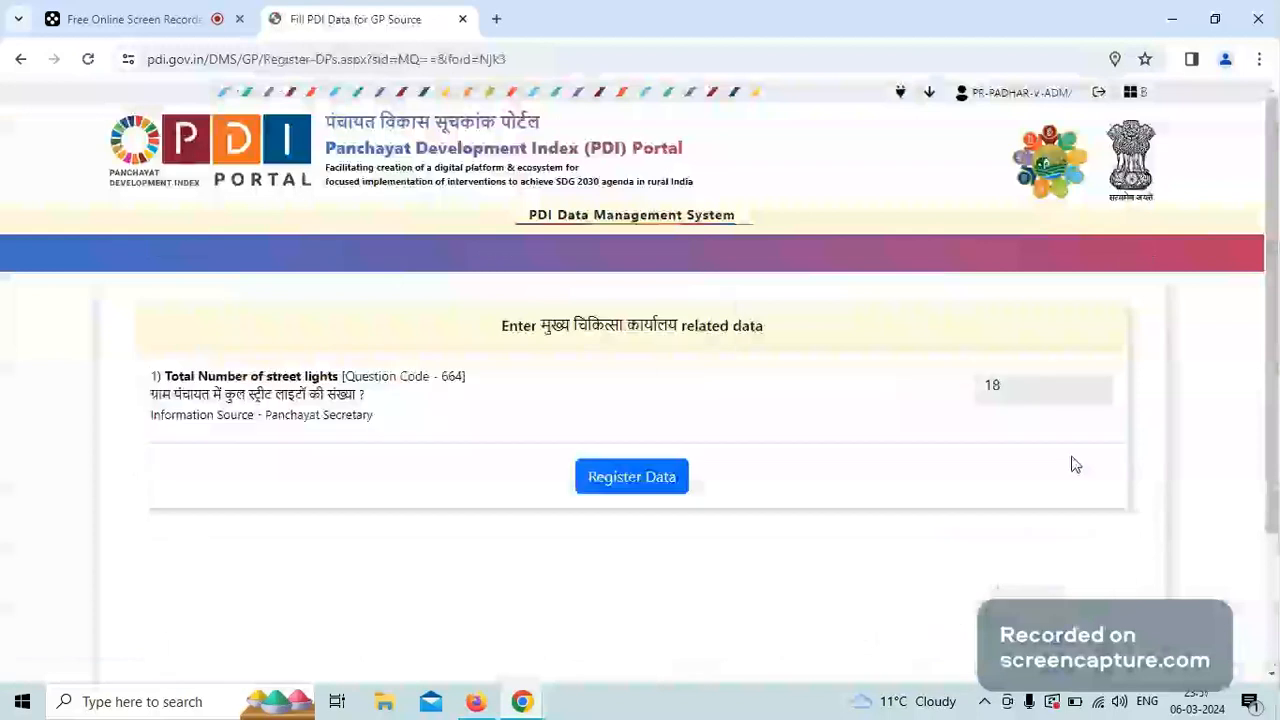
{"action": "left_click", "coordinate": [659, 482]}
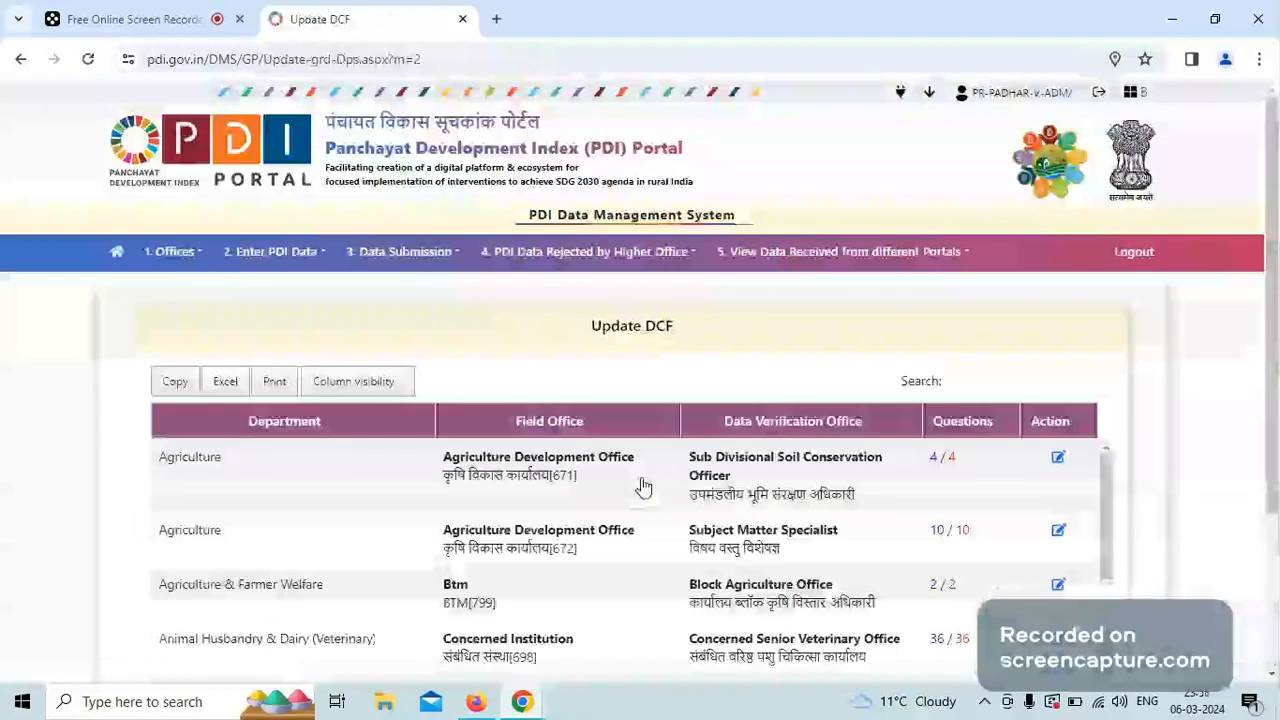
Resave the Agriculture Development Office [671] form from the Update DCF list, leaving its four answers as they are.
{"action": "left_click", "coordinate": [1060, 459]}
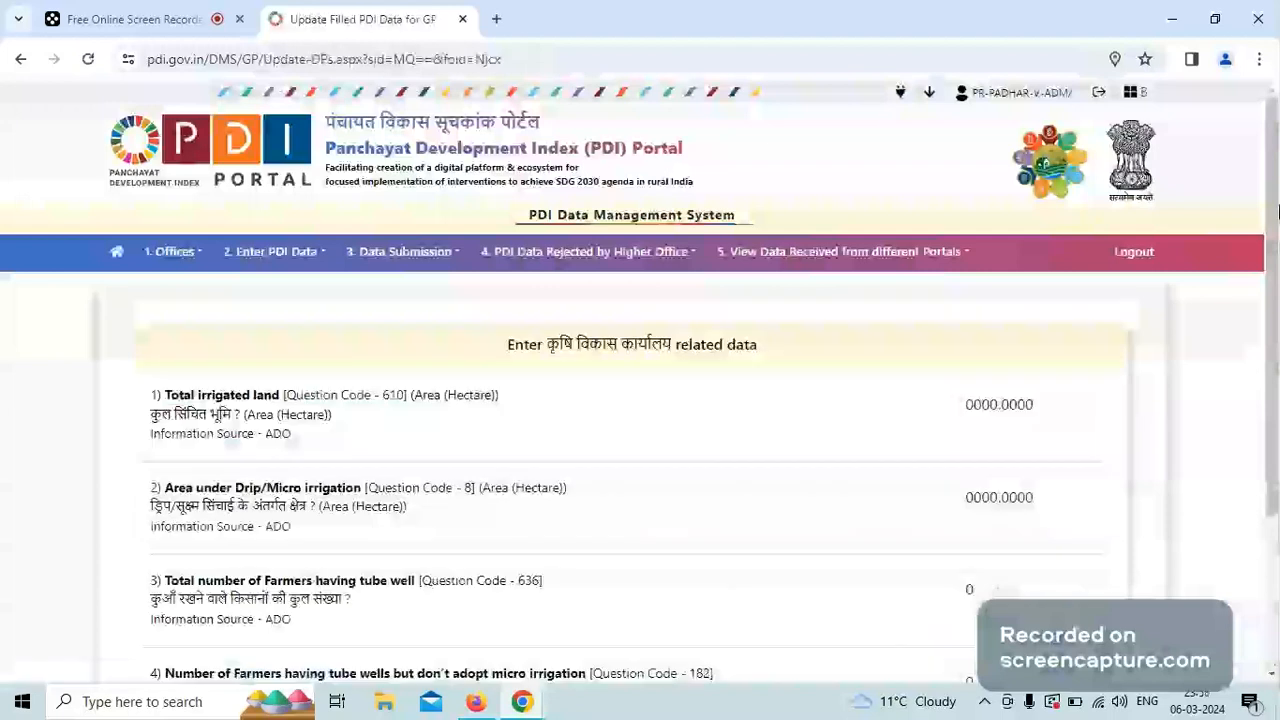
{"action": "scroll", "coordinate": [620, 570], "scroll_direction": "down", "scroll_amount": 3}
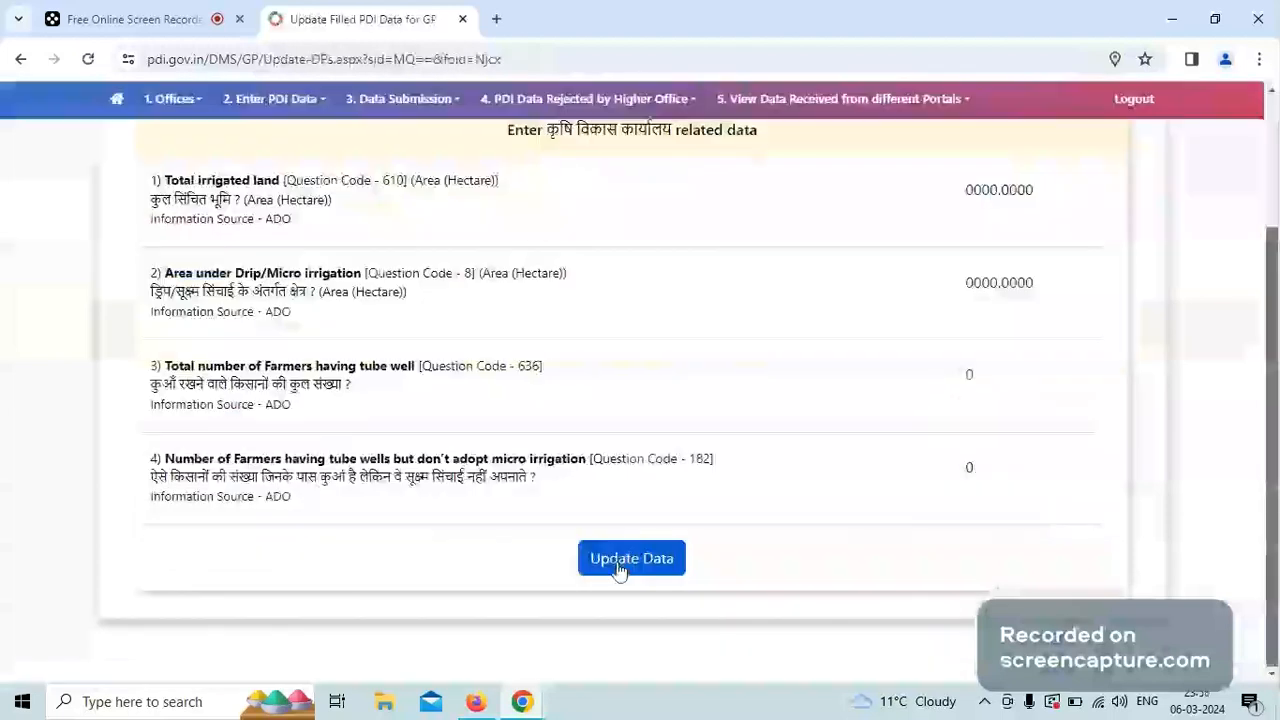
{"action": "left_click", "coordinate": [620, 565]}
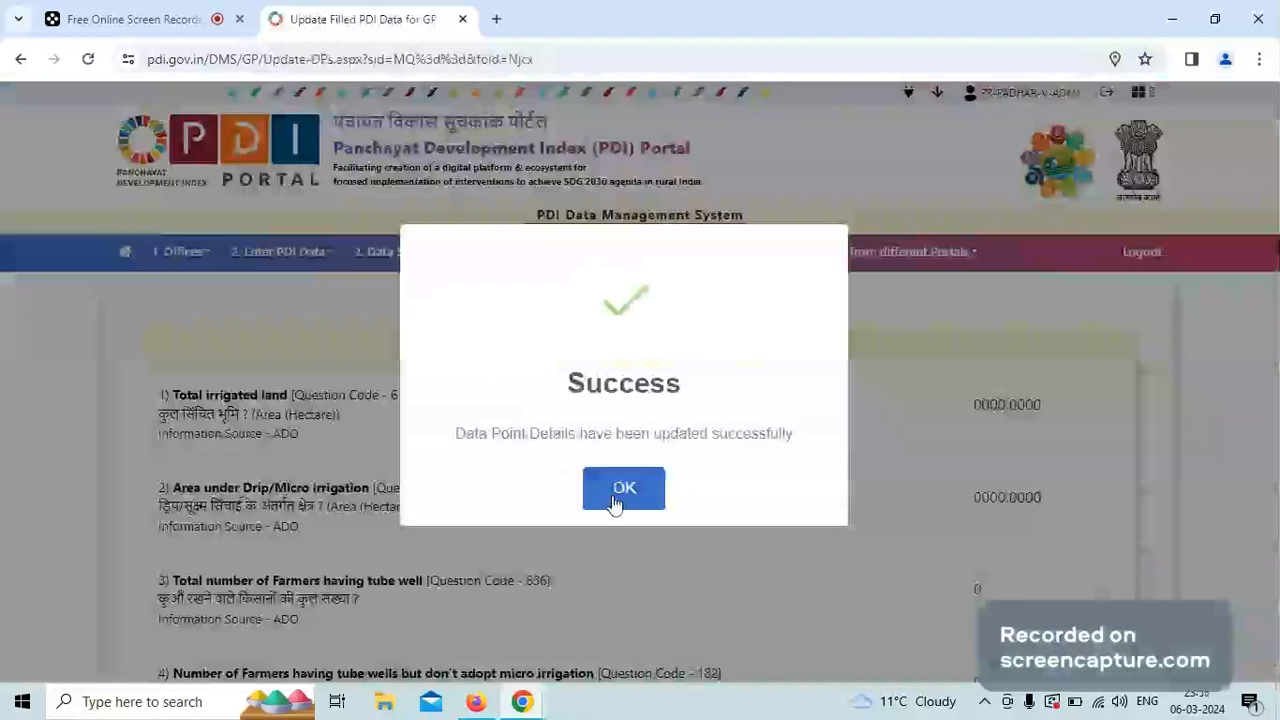
{"action": "left_click", "coordinate": [622, 490]}
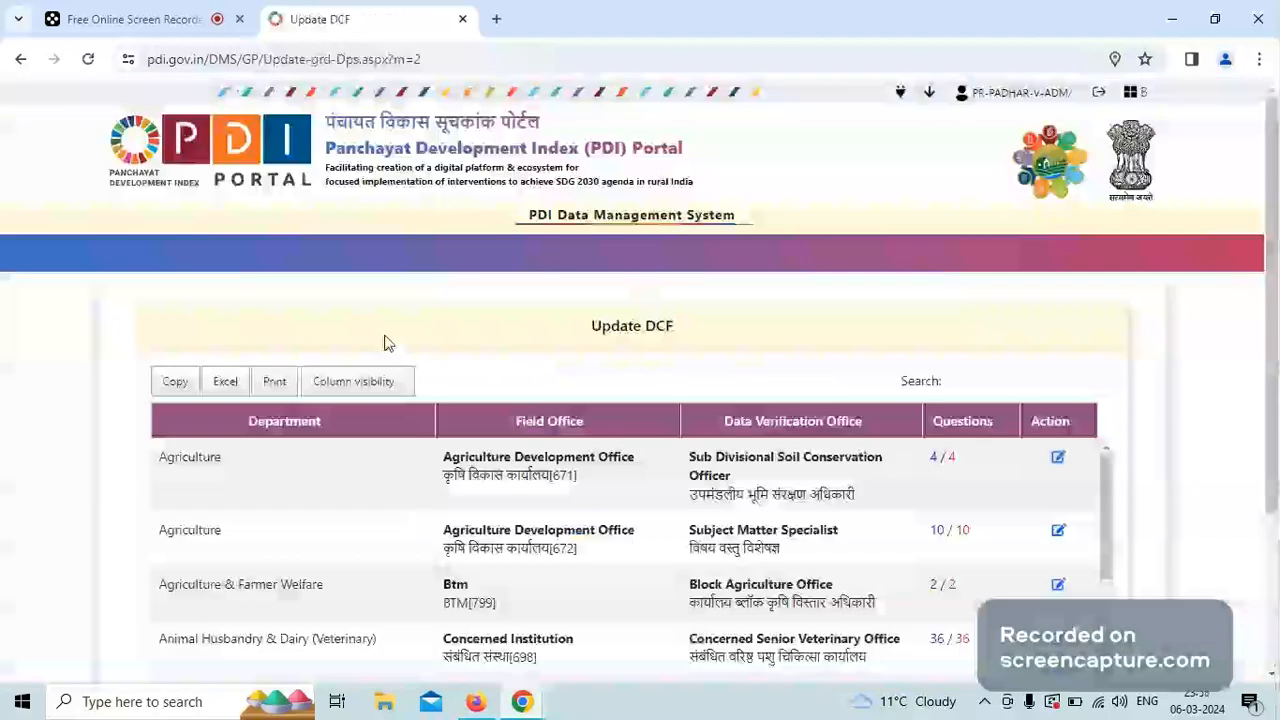
Register the Police Station House Officer form from the Enter DCF list, leaving its answers at their defaults.
{"action": "mouse_move", "coordinate": [274, 252]}
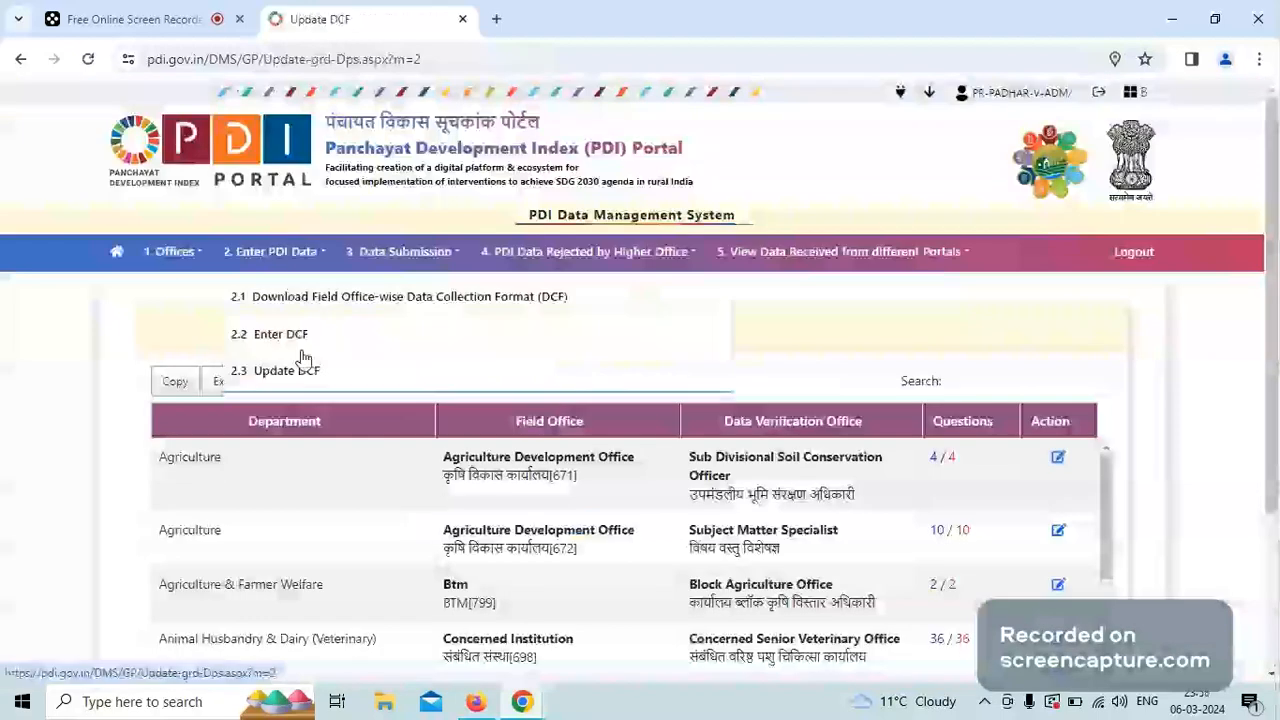
{"action": "left_click", "coordinate": [281, 336]}
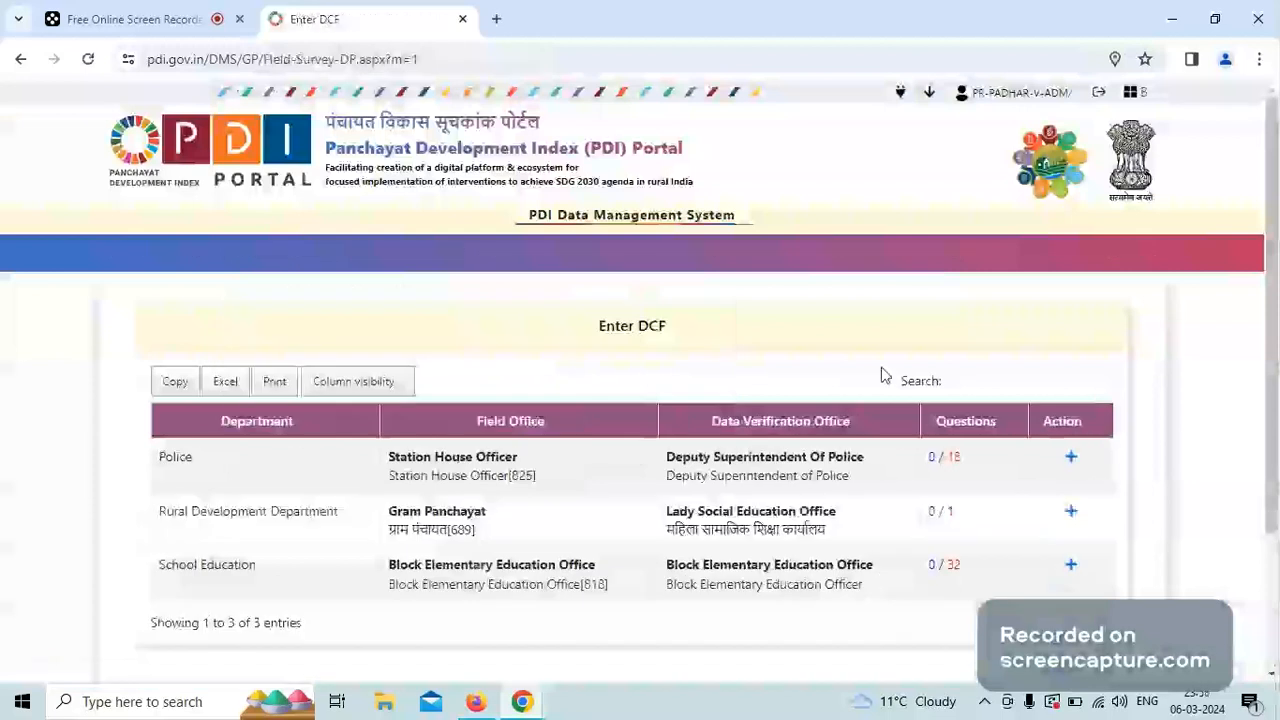
{"action": "left_click", "coordinate": [1071, 459]}
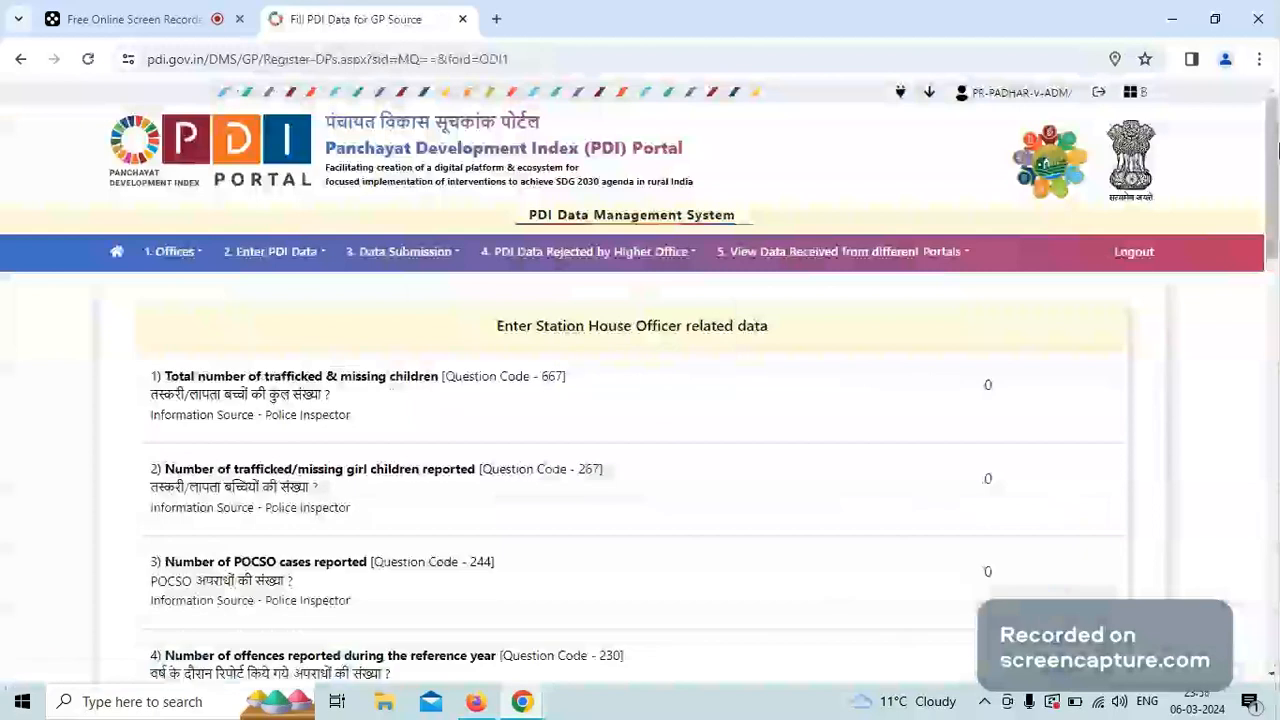
{"action": "left_click_drag", "start_coordinate": [1277, 150], "coordinate": [1277, 572]}
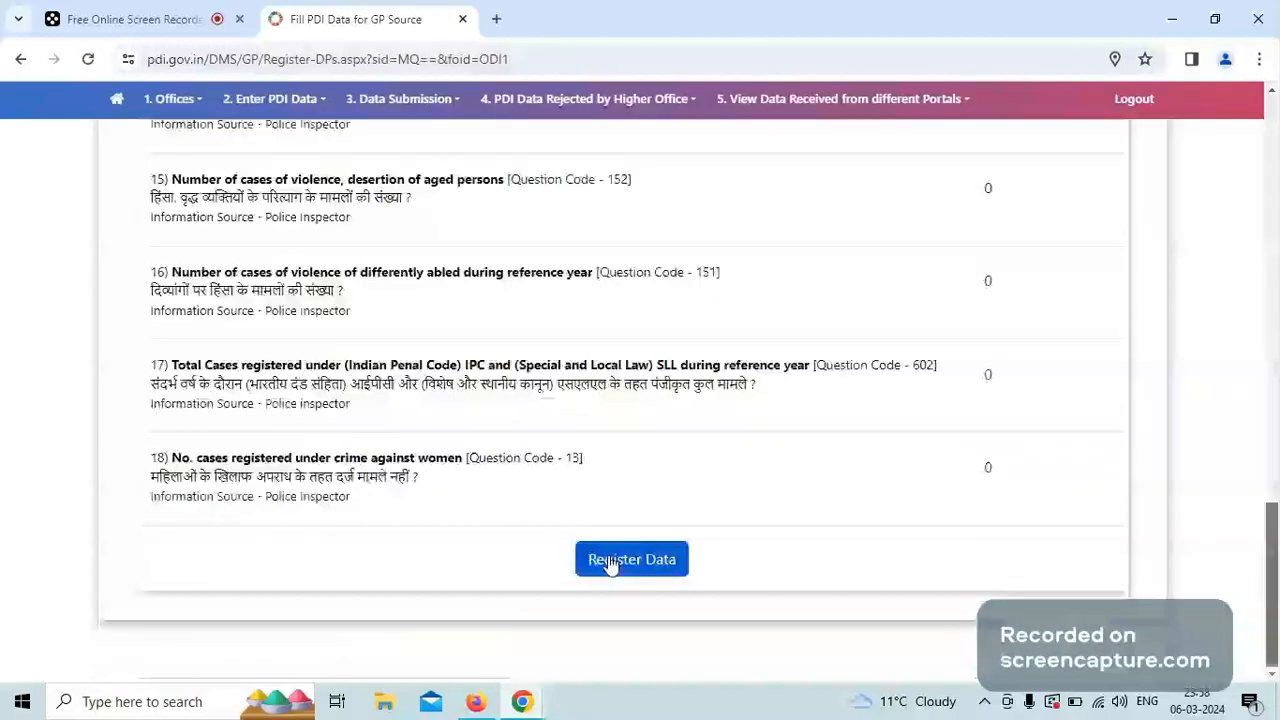
{"action": "left_click", "coordinate": [612, 561]}
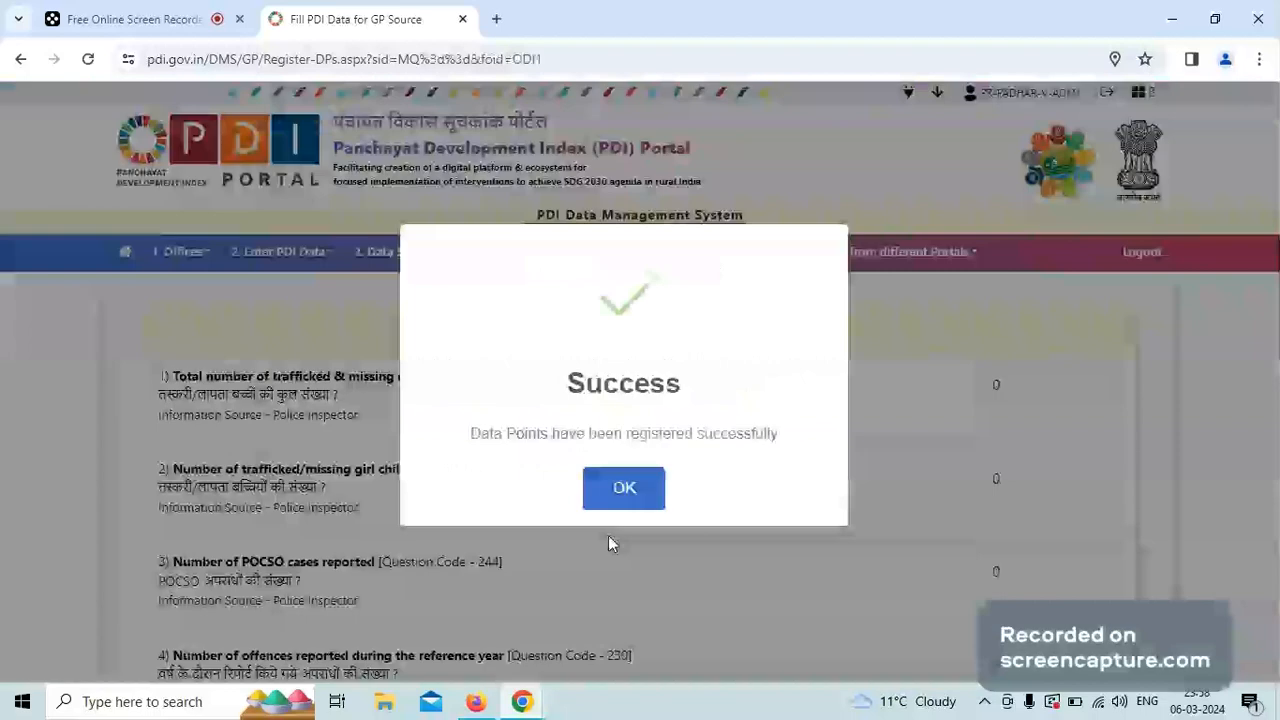
{"action": "left_click", "coordinate": [623, 489]}
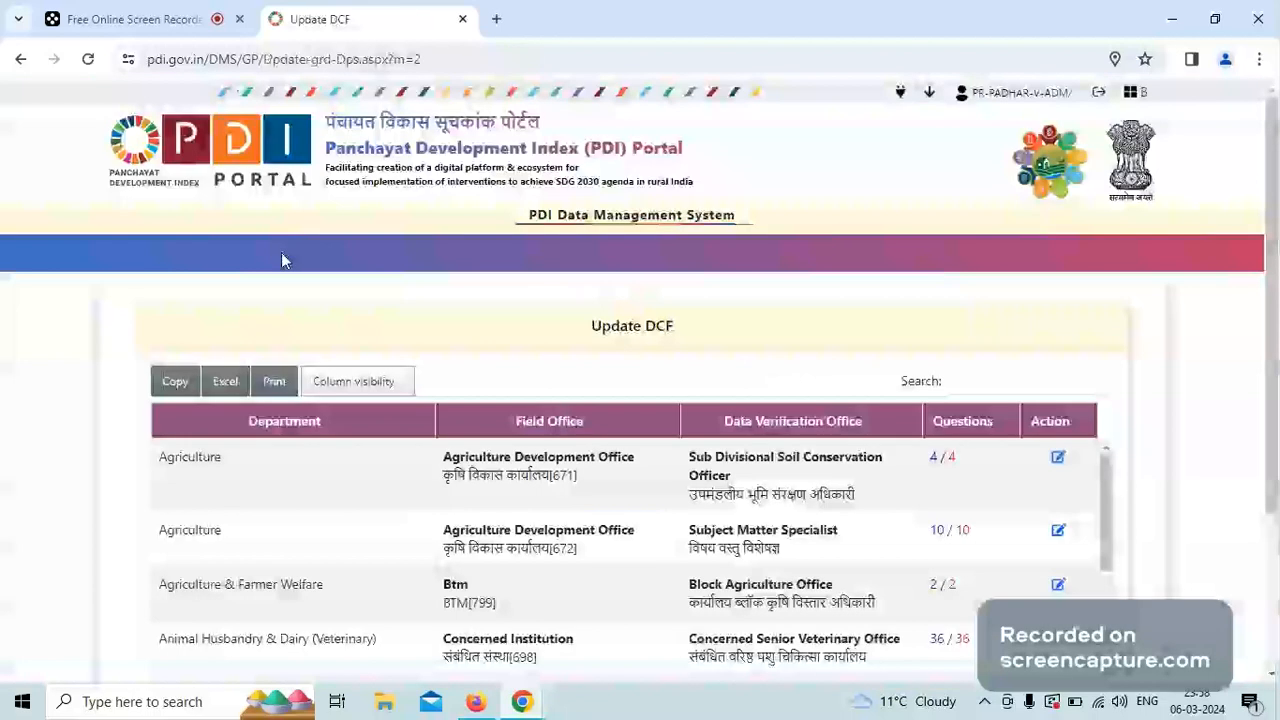
Register the Rural Development Department Gram Panchayat form from the Enter DCF list, leaving the number of elected women at 0.
{"action": "left_click", "coordinate": [309, 340]}
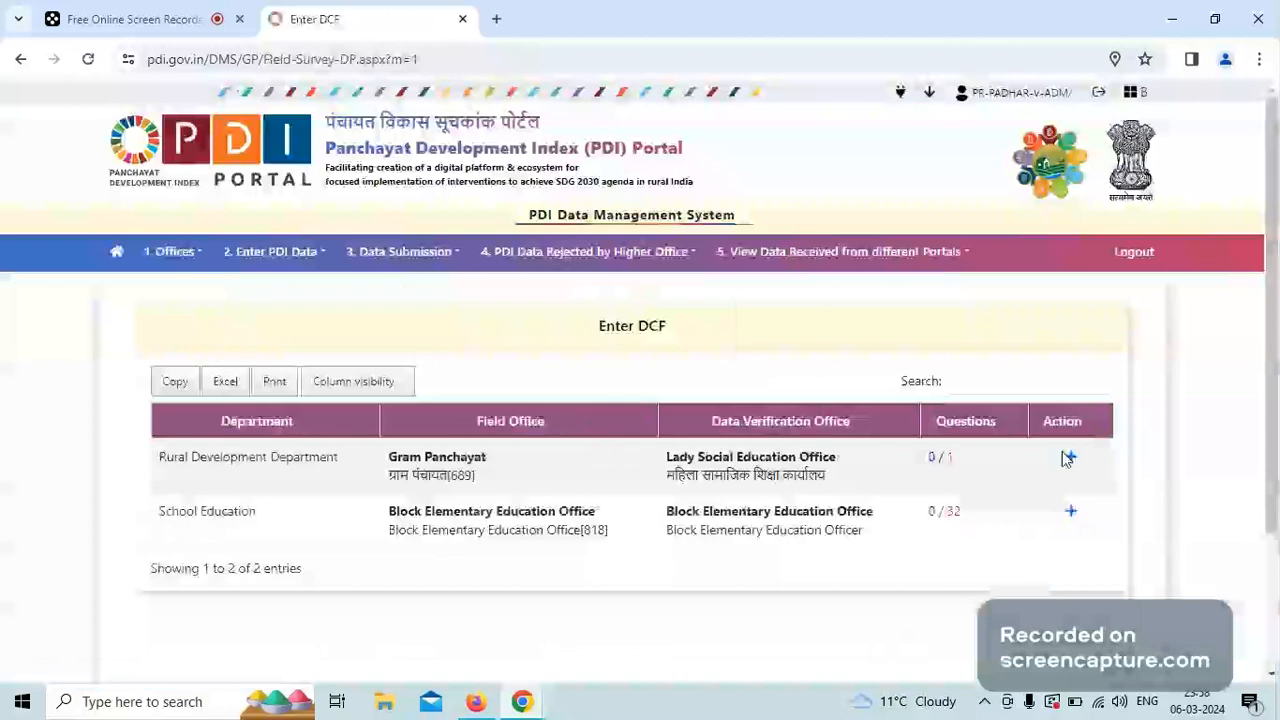
{"action": "left_click", "coordinate": [1069, 458]}
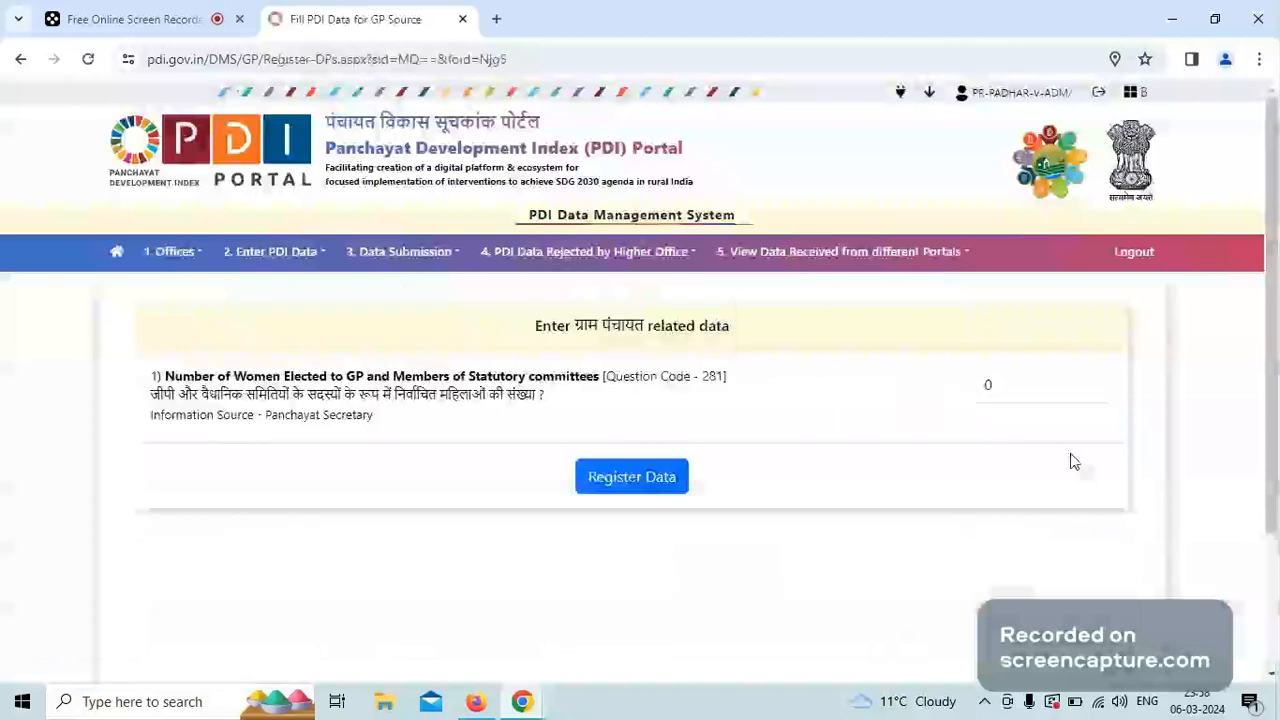
{"action": "left_click", "coordinate": [659, 487]}
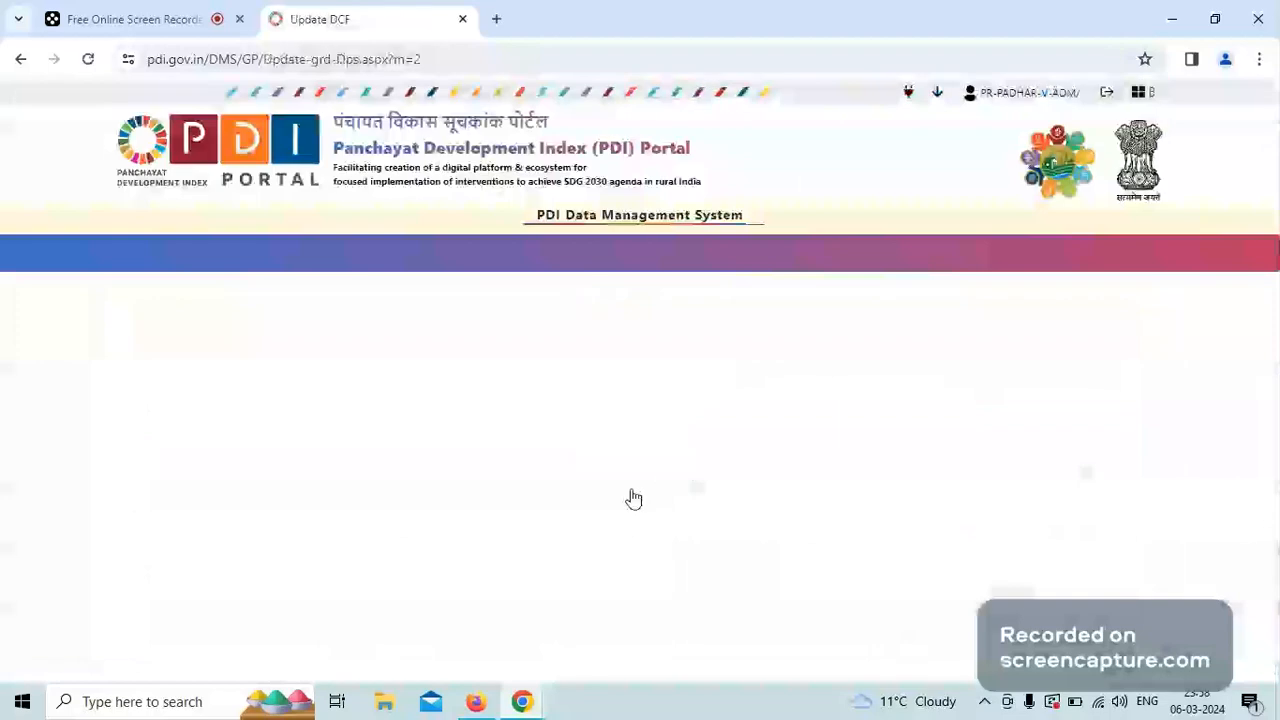
Register the School Education Block Elementary Education Office form from the Enter DCF list, keeping its prefilled and default answers.
{"action": "mouse_move", "coordinate": [276, 252]}
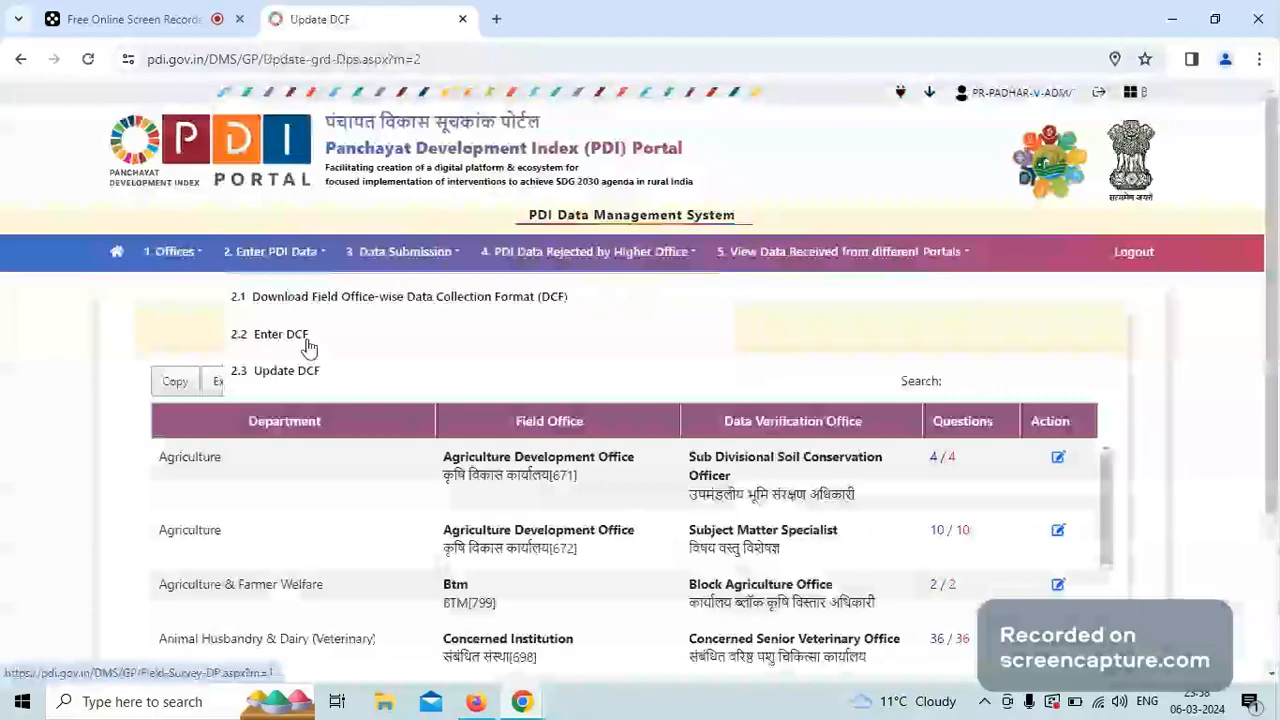
{"action": "left_click", "coordinate": [307, 342]}
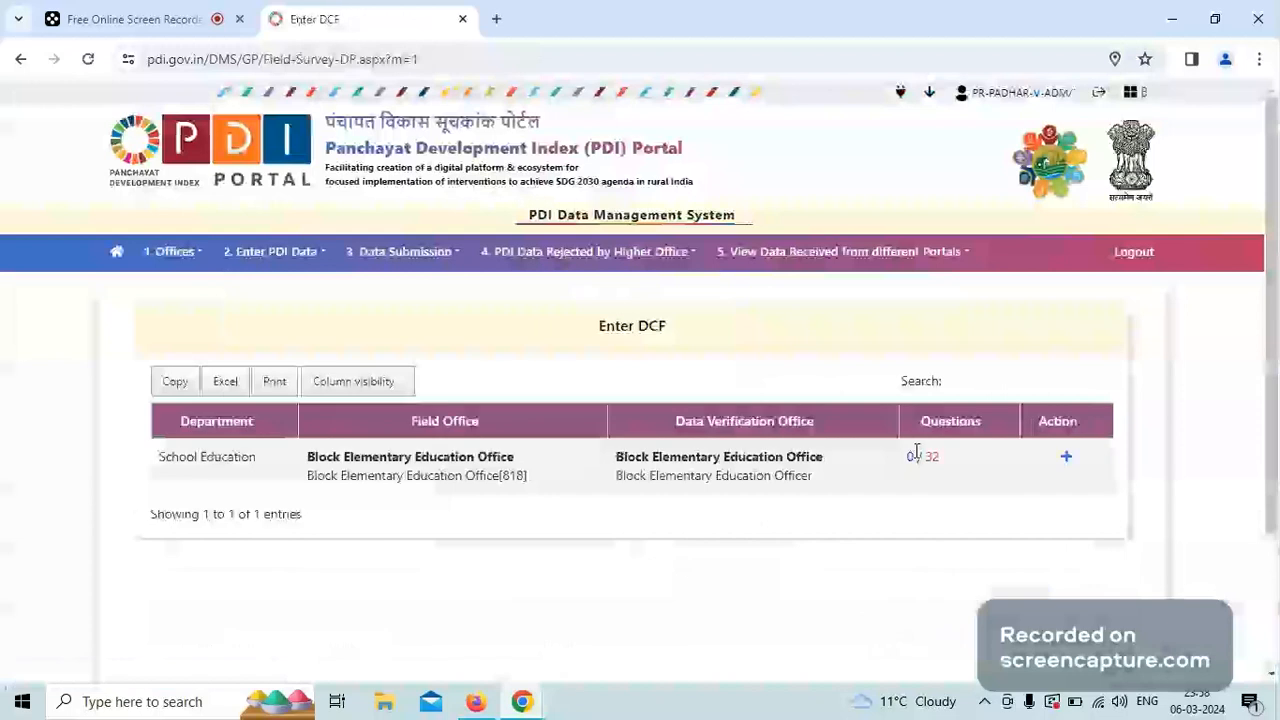
{"action": "left_click", "coordinate": [1067, 458]}
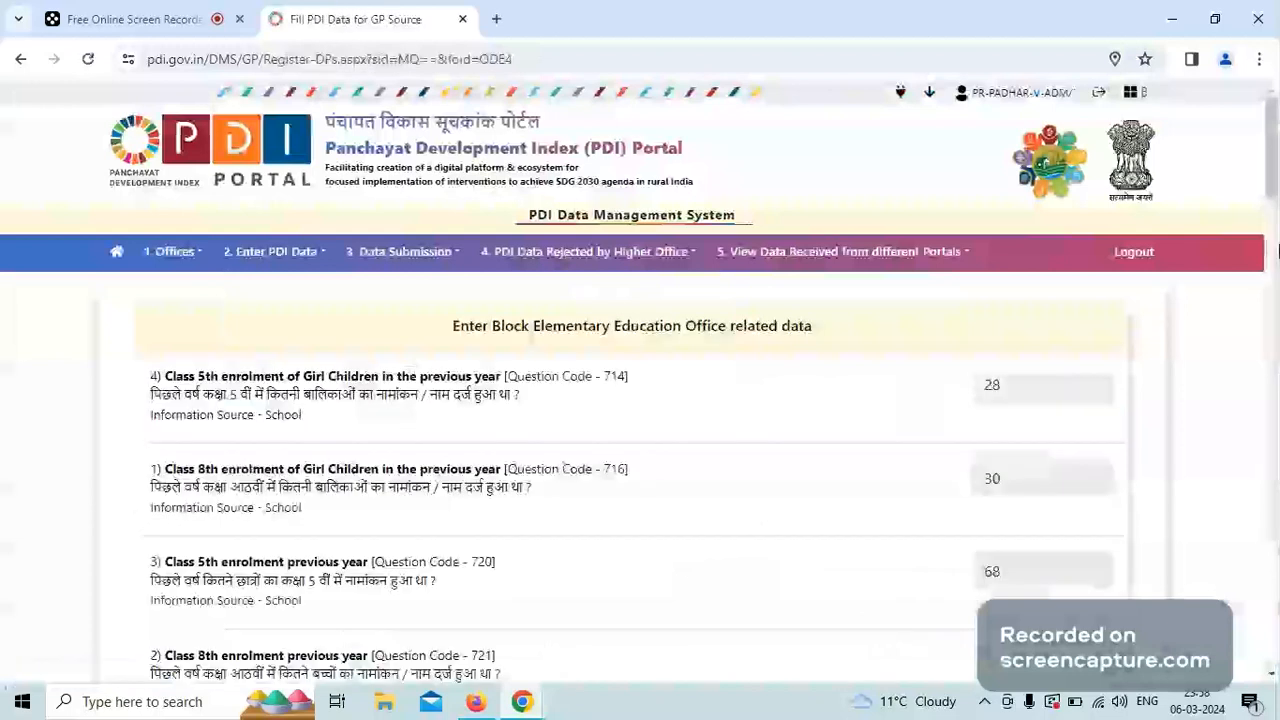
{"action": "left_click_drag", "start_coordinate": [1277, 251], "coordinate": [1276, 662]}
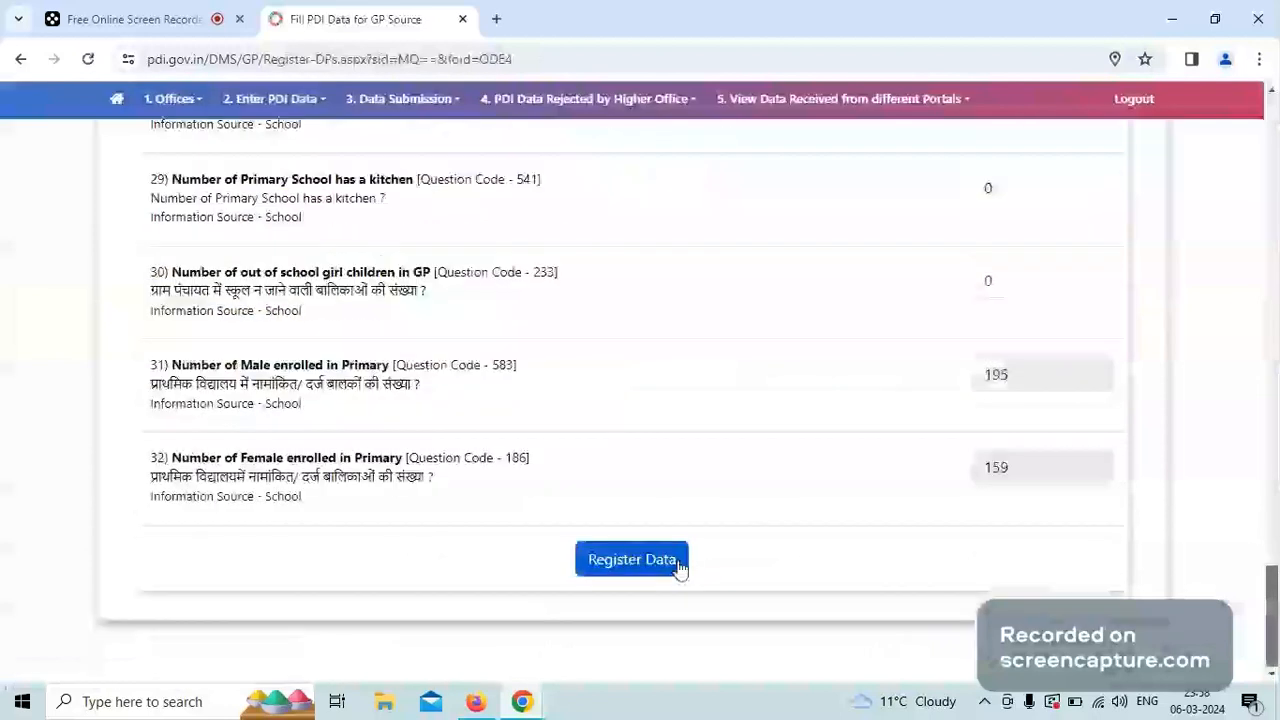
{"action": "left_click", "coordinate": [678, 563]}
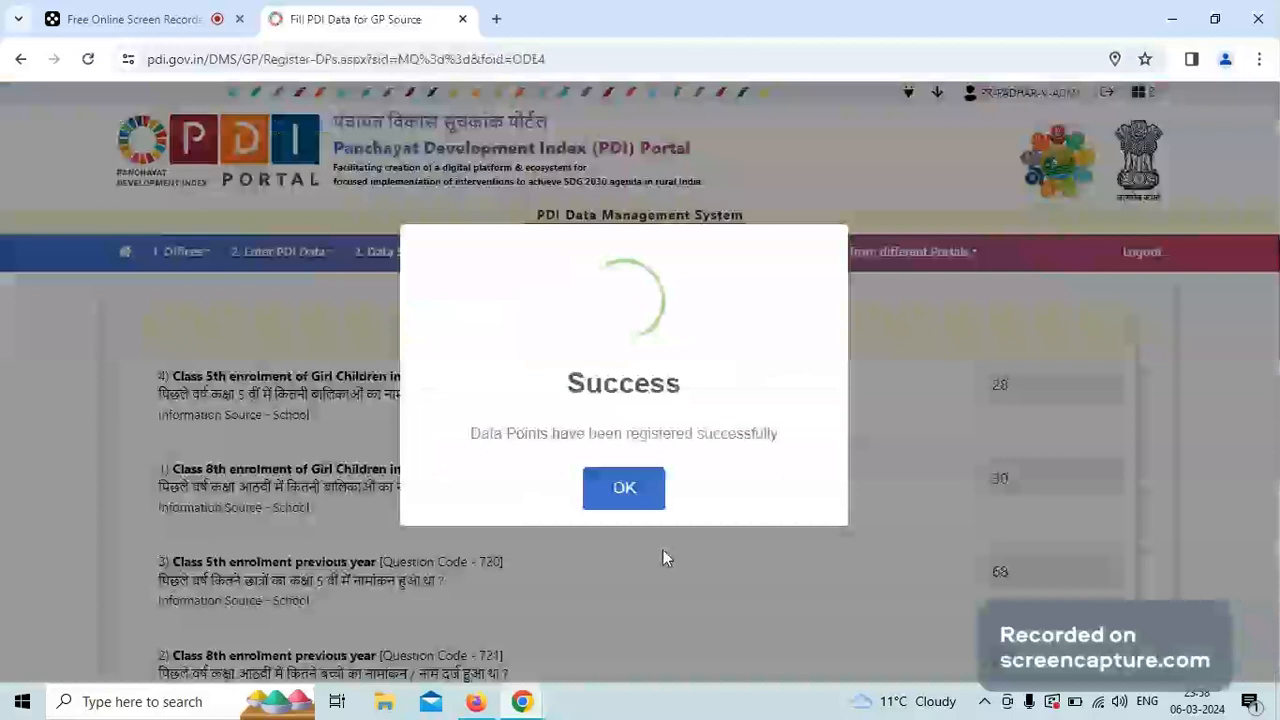
{"action": "left_click", "coordinate": [627, 486]}
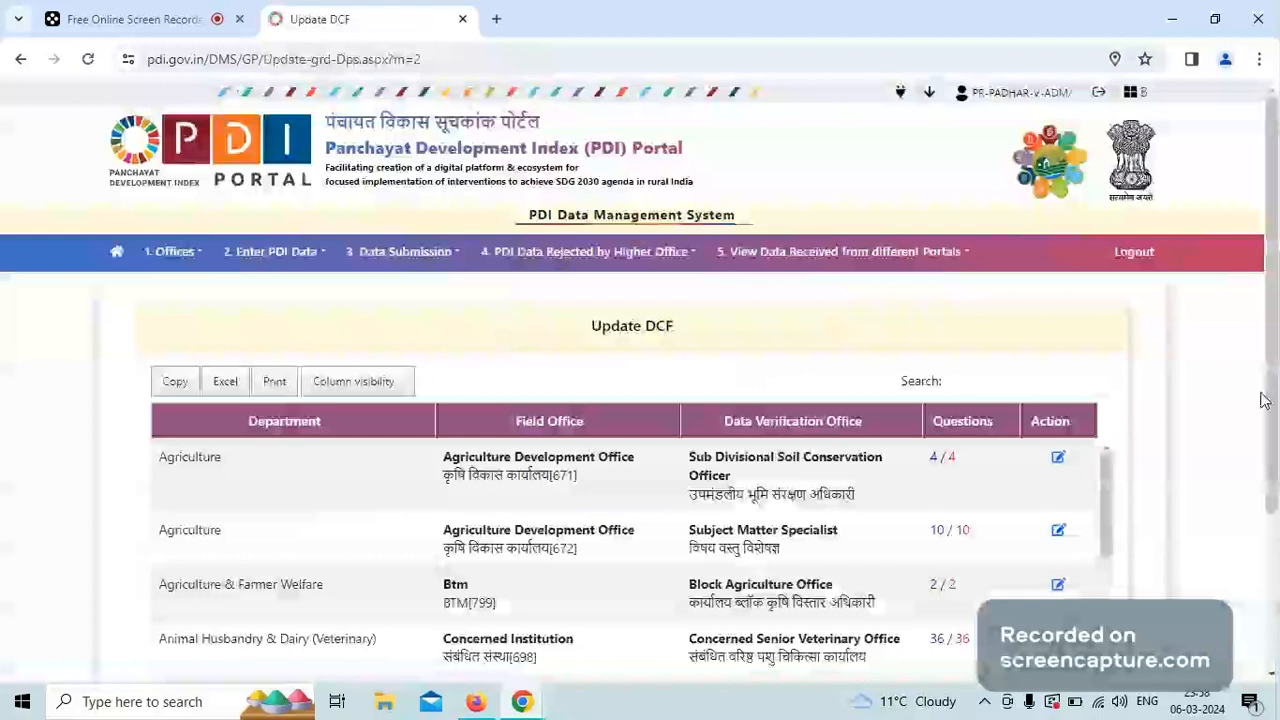
Check the departments in the Update DCF list and open the verification submission page that needs only the Gram Sabha date.
{"action": "left_click_drag", "start_coordinate": [1262, 398], "coordinate": [1276, 540]}
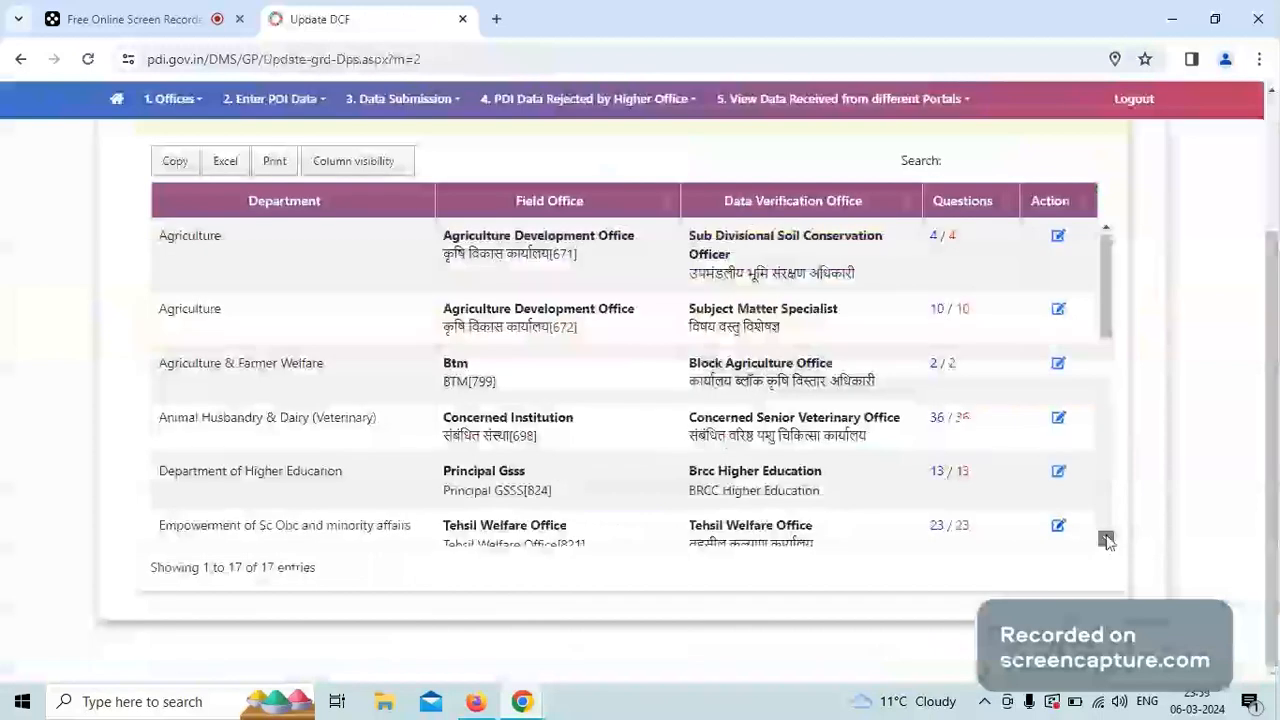
{"action": "scroll", "coordinate": [1107, 541], "scroll_direction": "down", "scroll_amount": 6}
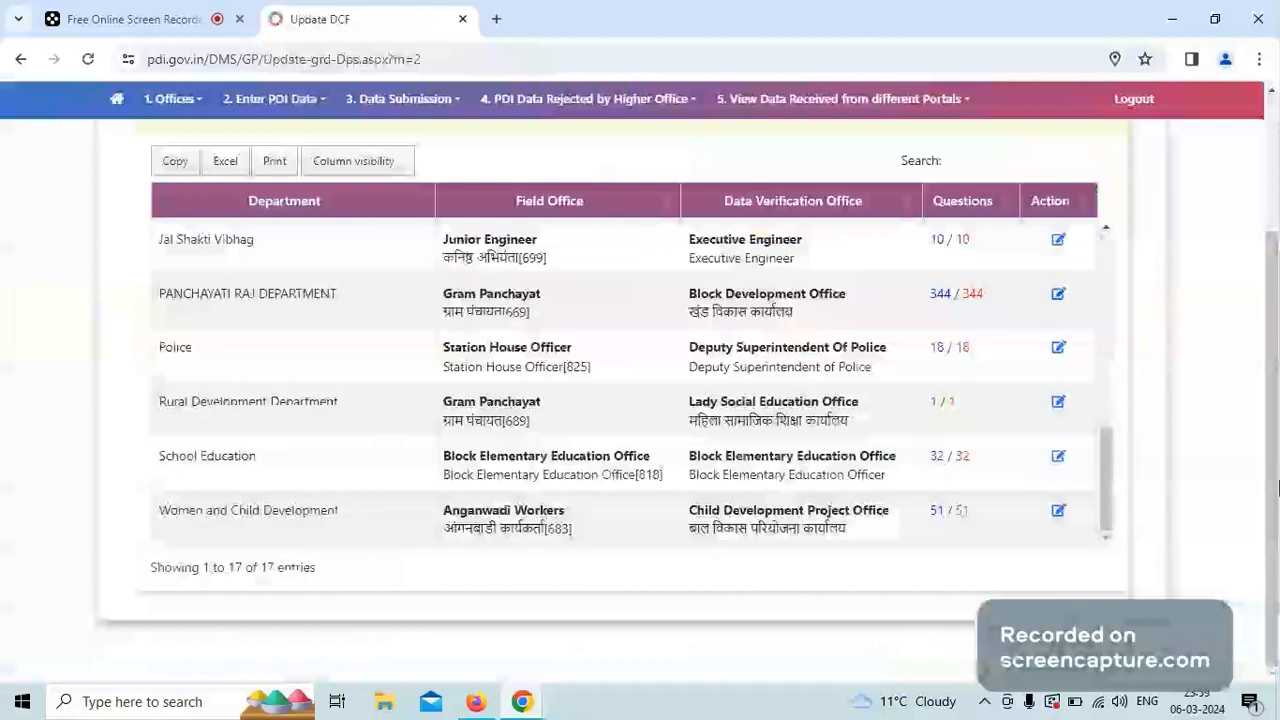
{"action": "scroll", "coordinate": [713, 237], "scroll_direction": "up", "scroll_amount": 3}
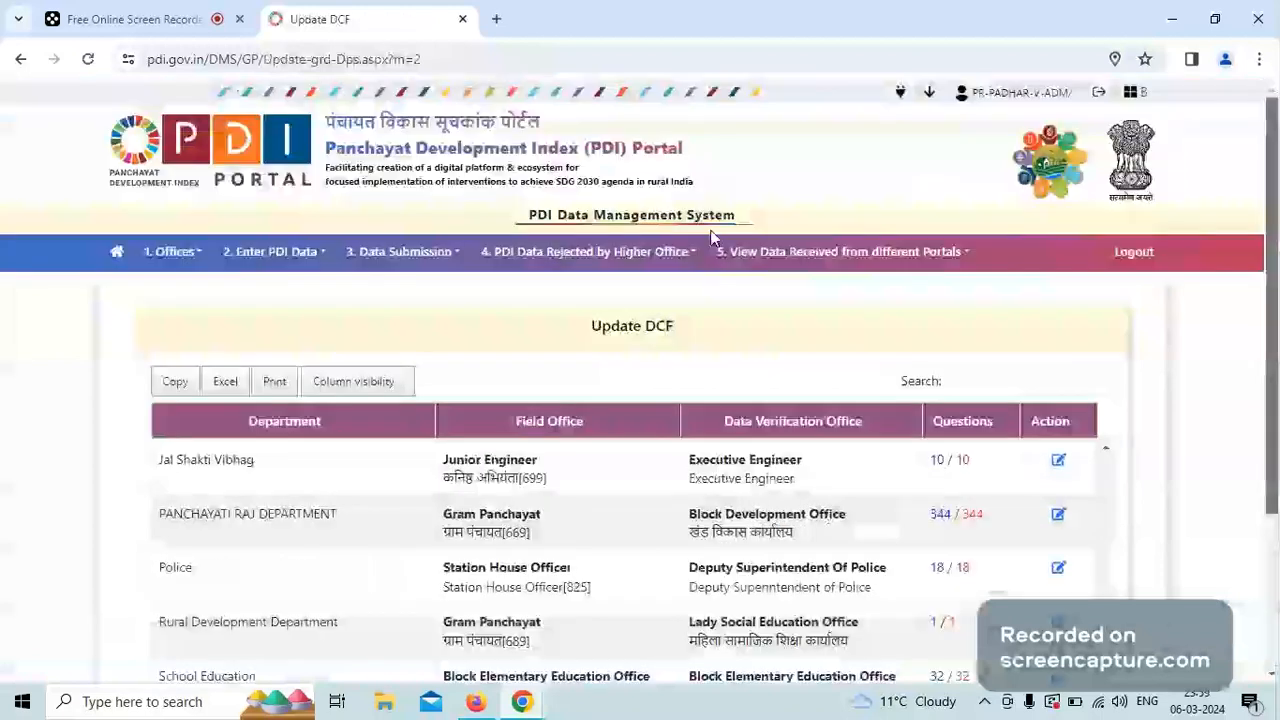
{"action": "left_click", "coordinate": [424, 256]}
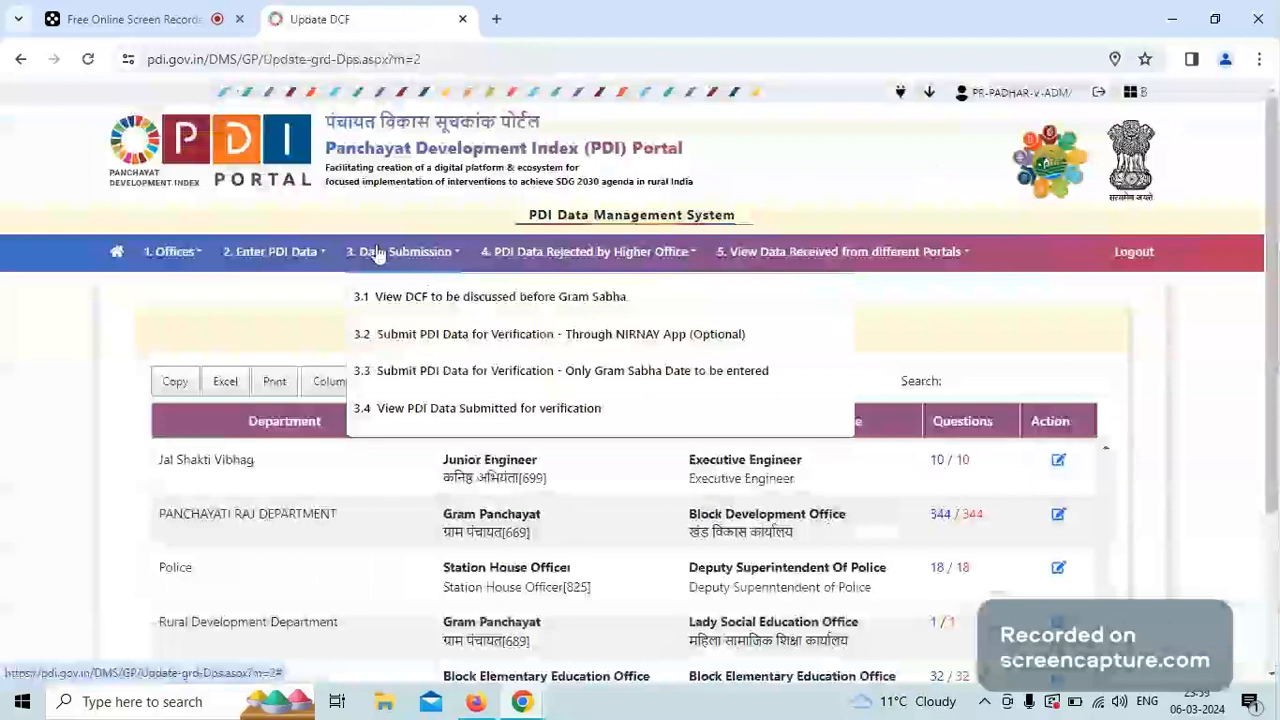
{"action": "left_click", "coordinate": [497, 375]}
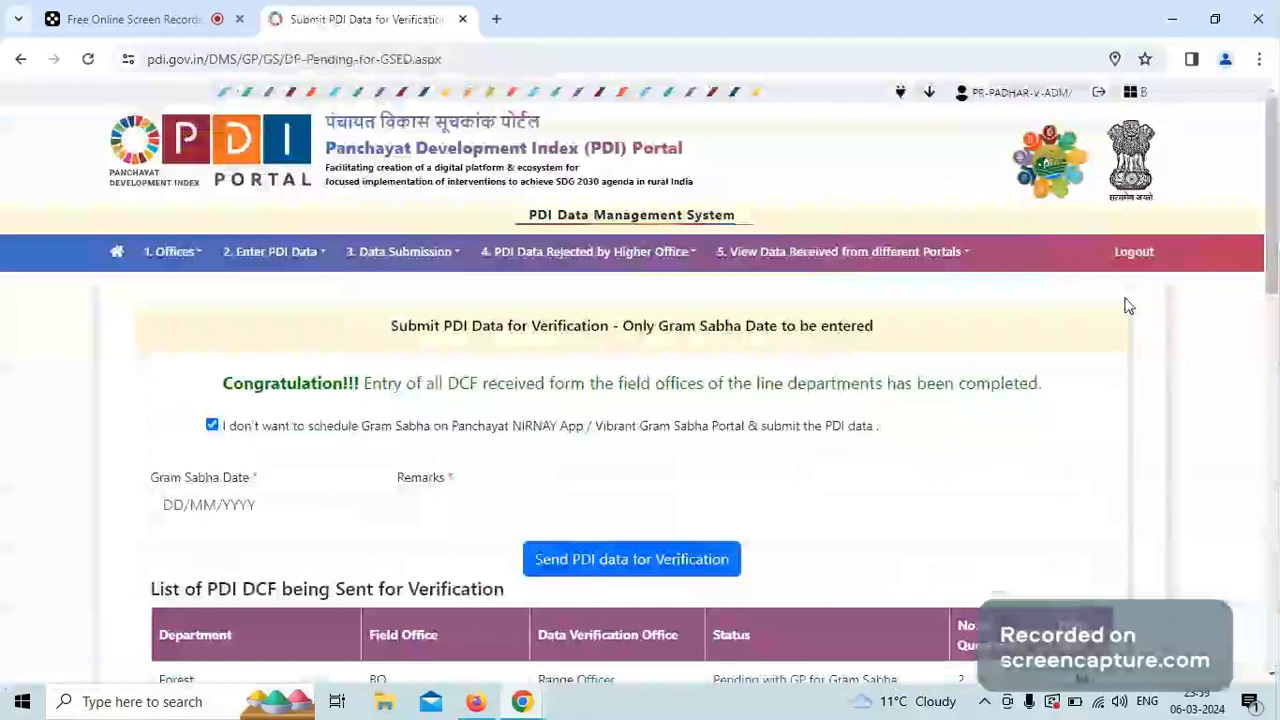
Examine the Gram Sabha Date and Remarks fields and the list of PDI DCFs being sent for verification.
{"action": "left_click_drag", "start_coordinate": [1274, 244], "coordinate": [1277, 300]}
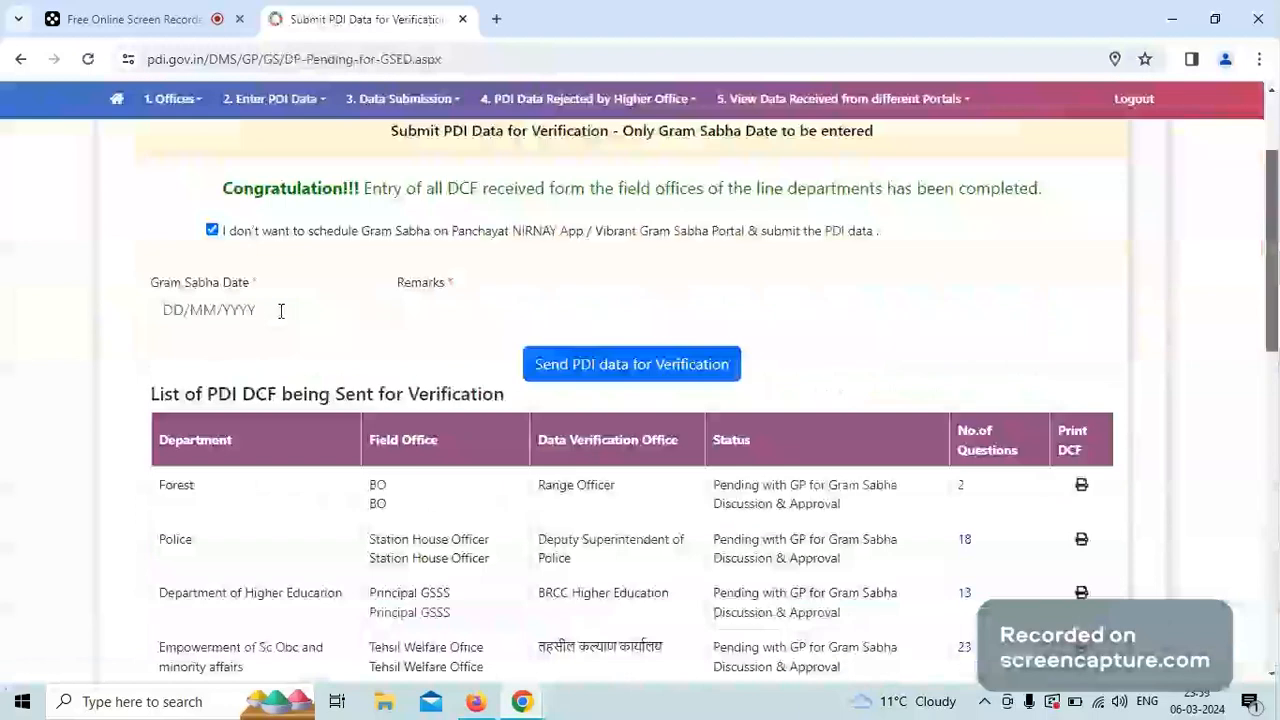
{"action": "left_click", "coordinate": [258, 313]}
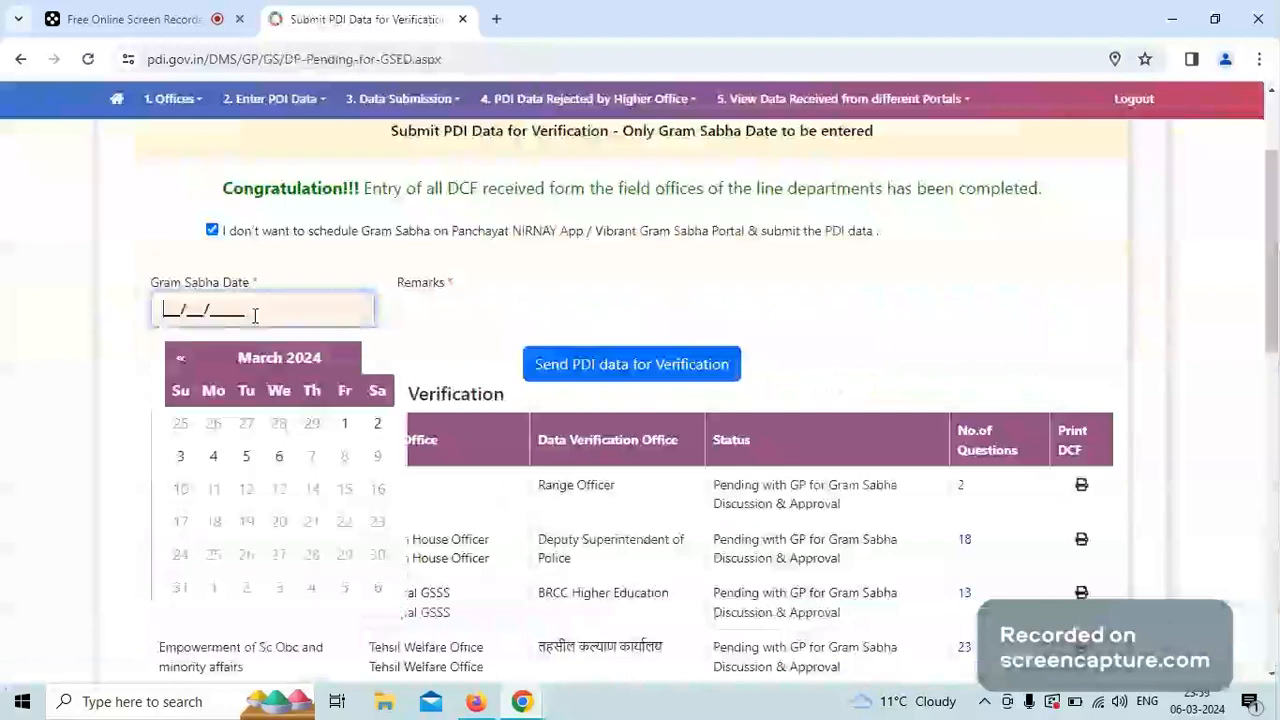
{"action": "left_click", "coordinate": [455, 300]}
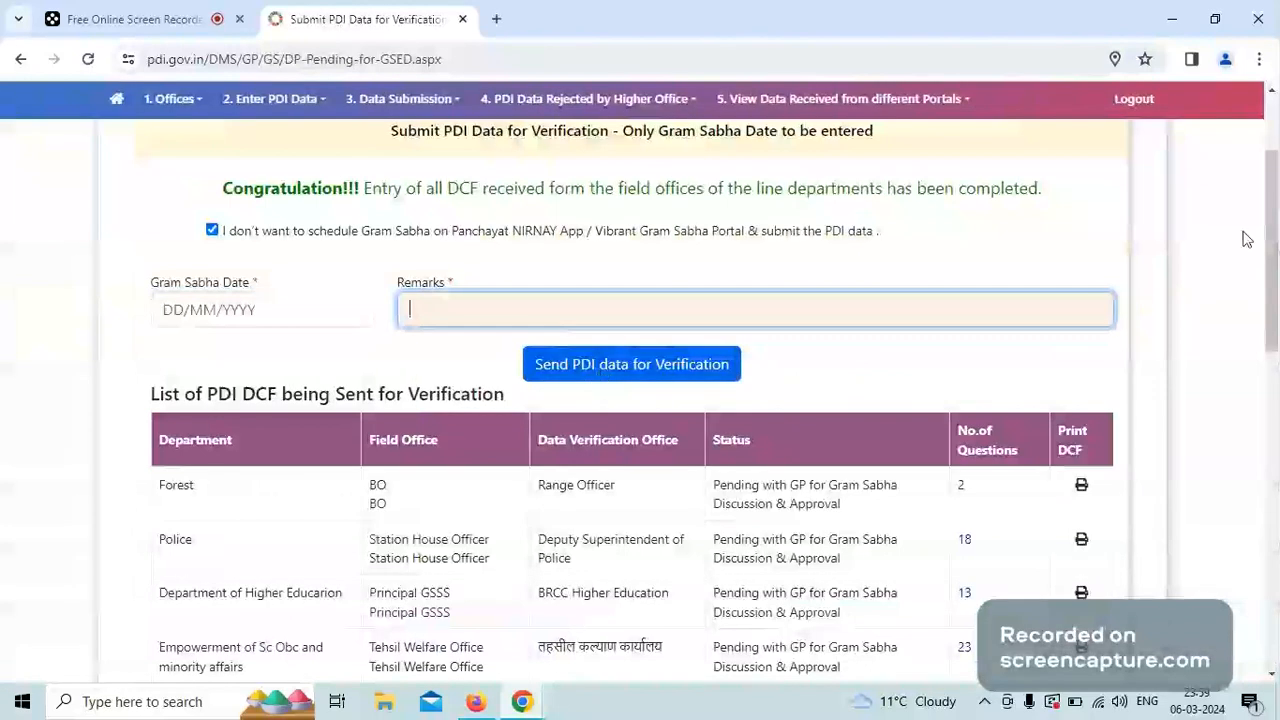
{"action": "scroll", "coordinate": [1278, 245], "scroll_direction": "down", "scroll_amount": 1}
{"action": "left_click_drag", "start_coordinate": [1278, 245], "coordinate": [1278, 355]}
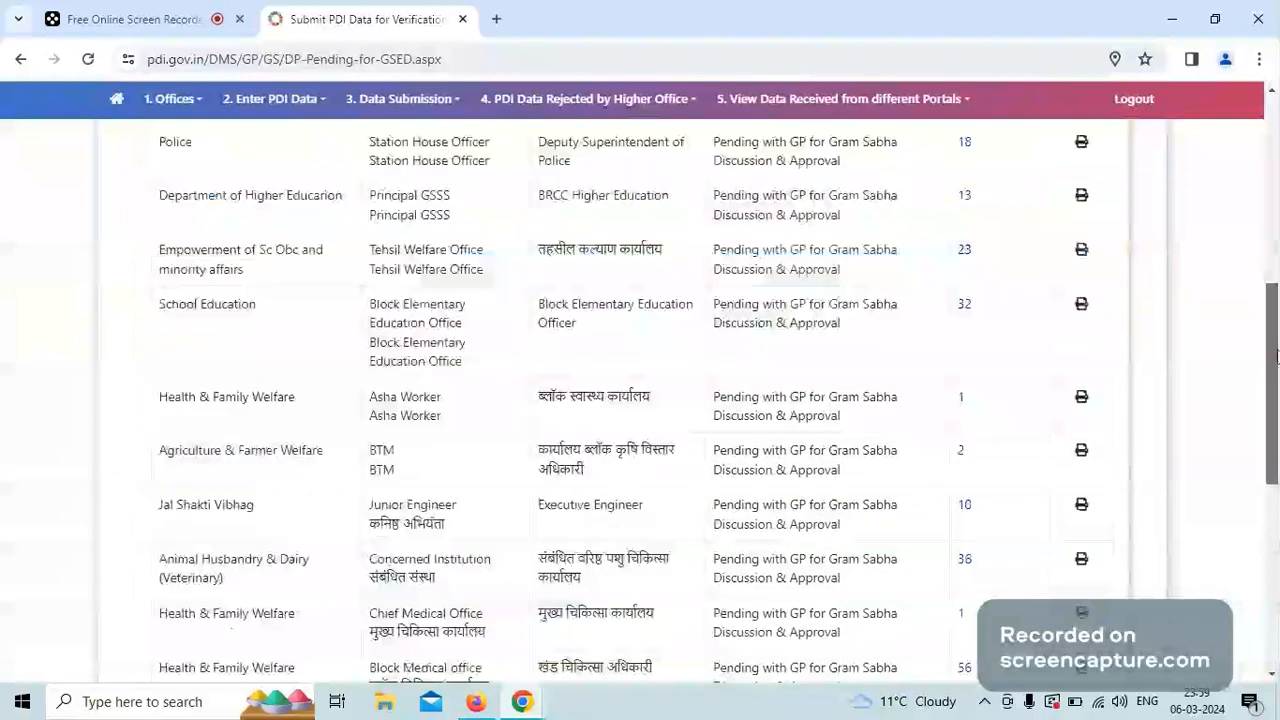
{"action": "scroll", "coordinate": [968, 355], "scroll_direction": "down", "scroll_amount": 3}
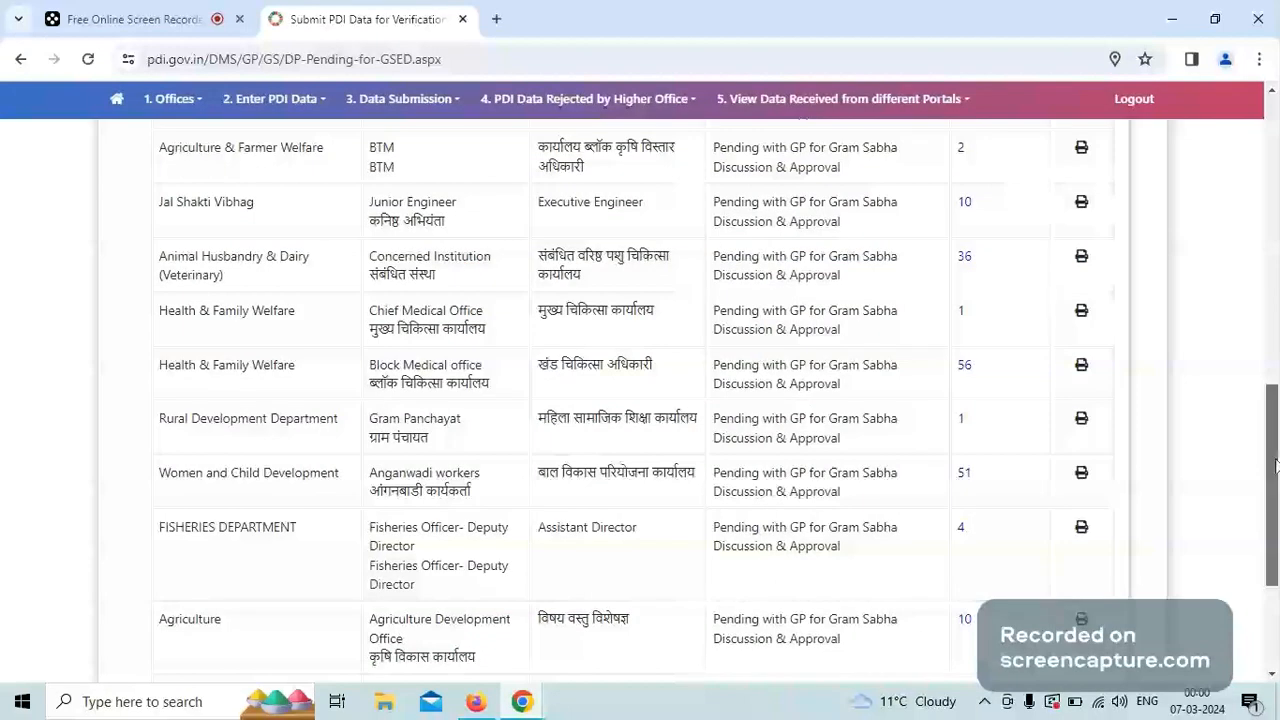
{"action": "left_click_drag", "start_coordinate": [1274, 465], "coordinate": [1273, 193]}
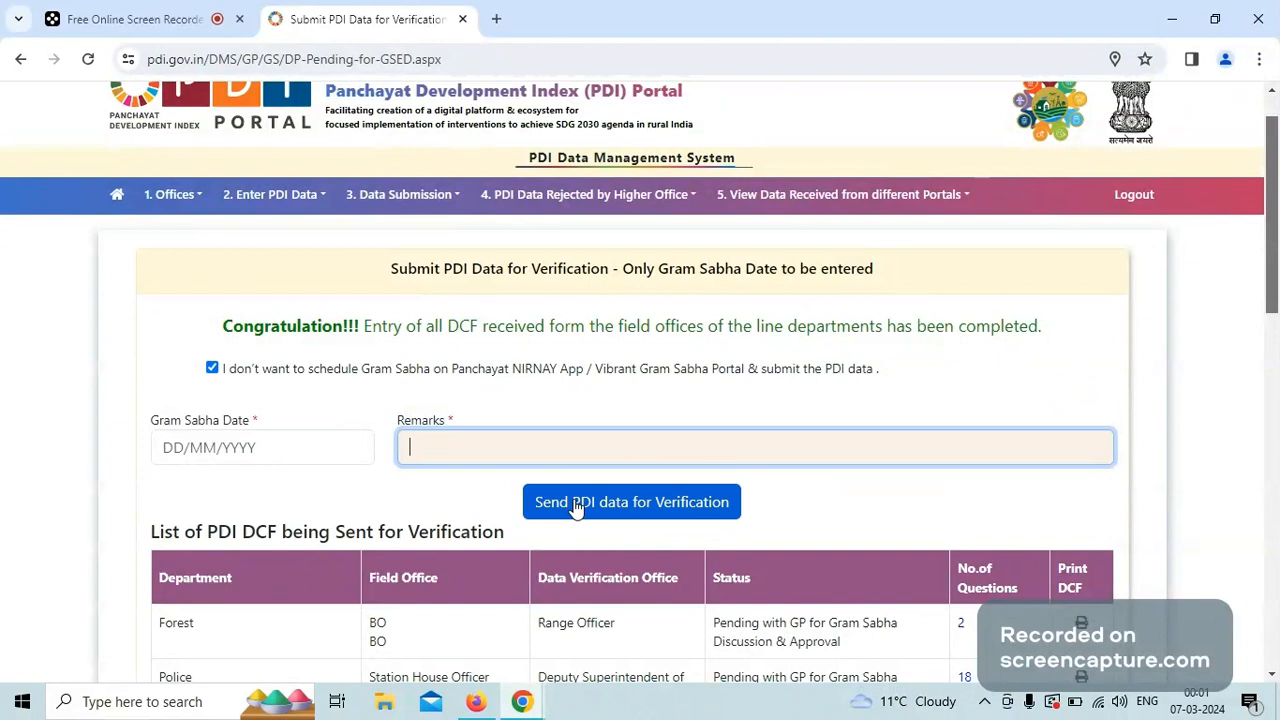
Log out of the PDI Portal without sending the data for verification.
{"action": "left_click", "coordinate": [1134, 204]}
{"action": "left_click", "coordinate": [1134, 204]}
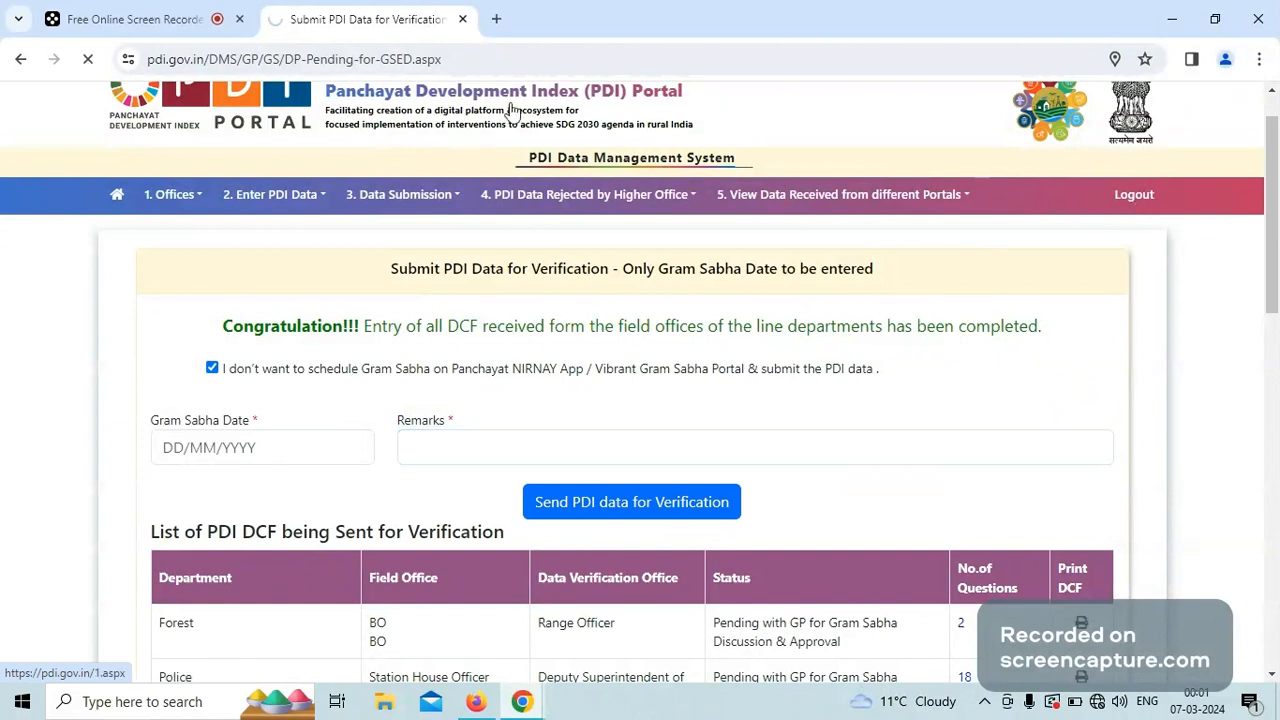